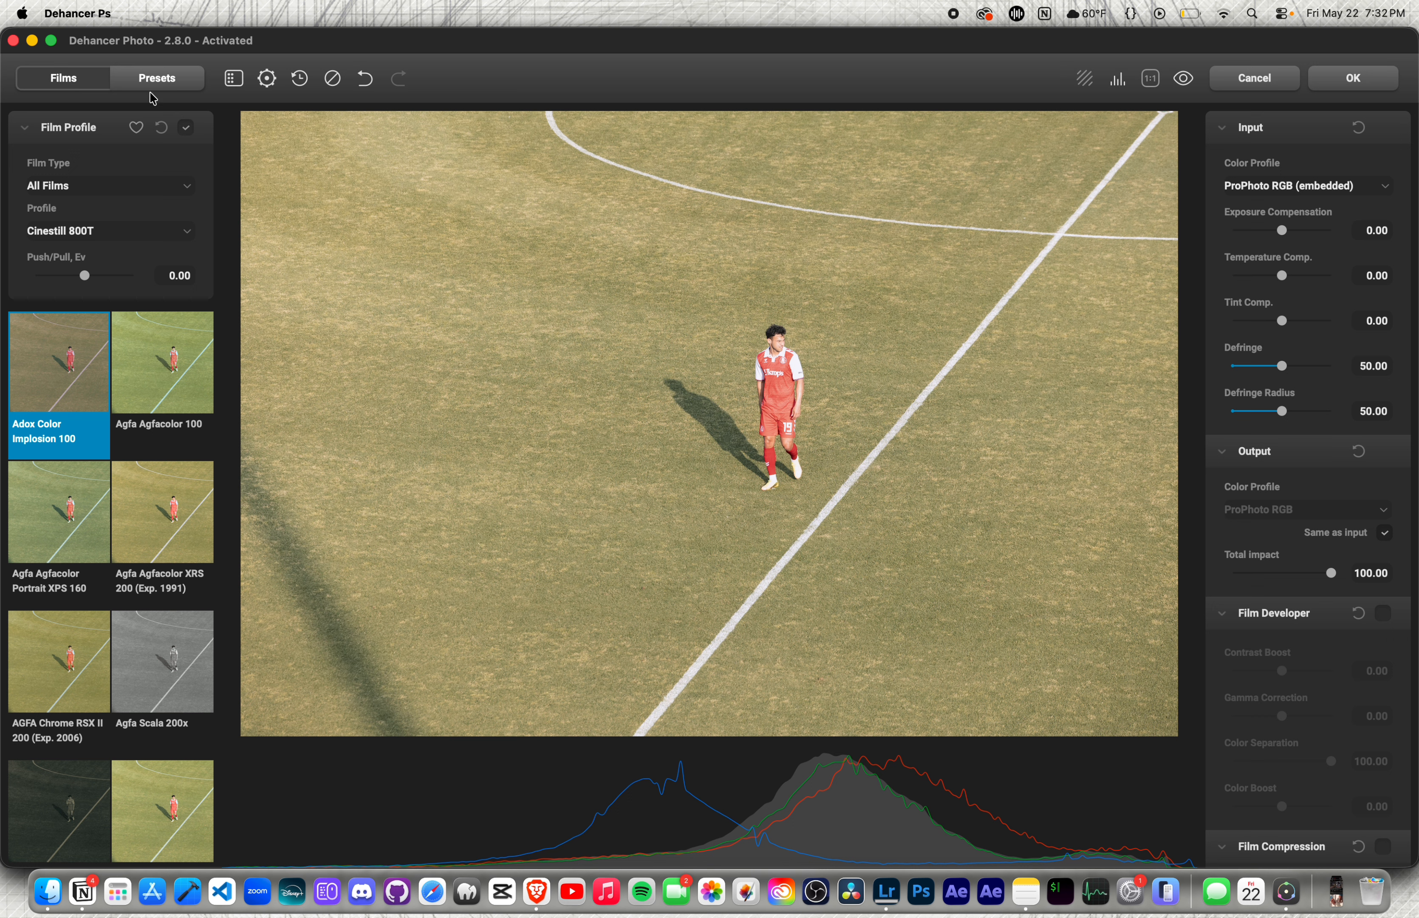
View the presets library and return to the film profiles
{"action": "left_click", "coordinate": [170, 87]}
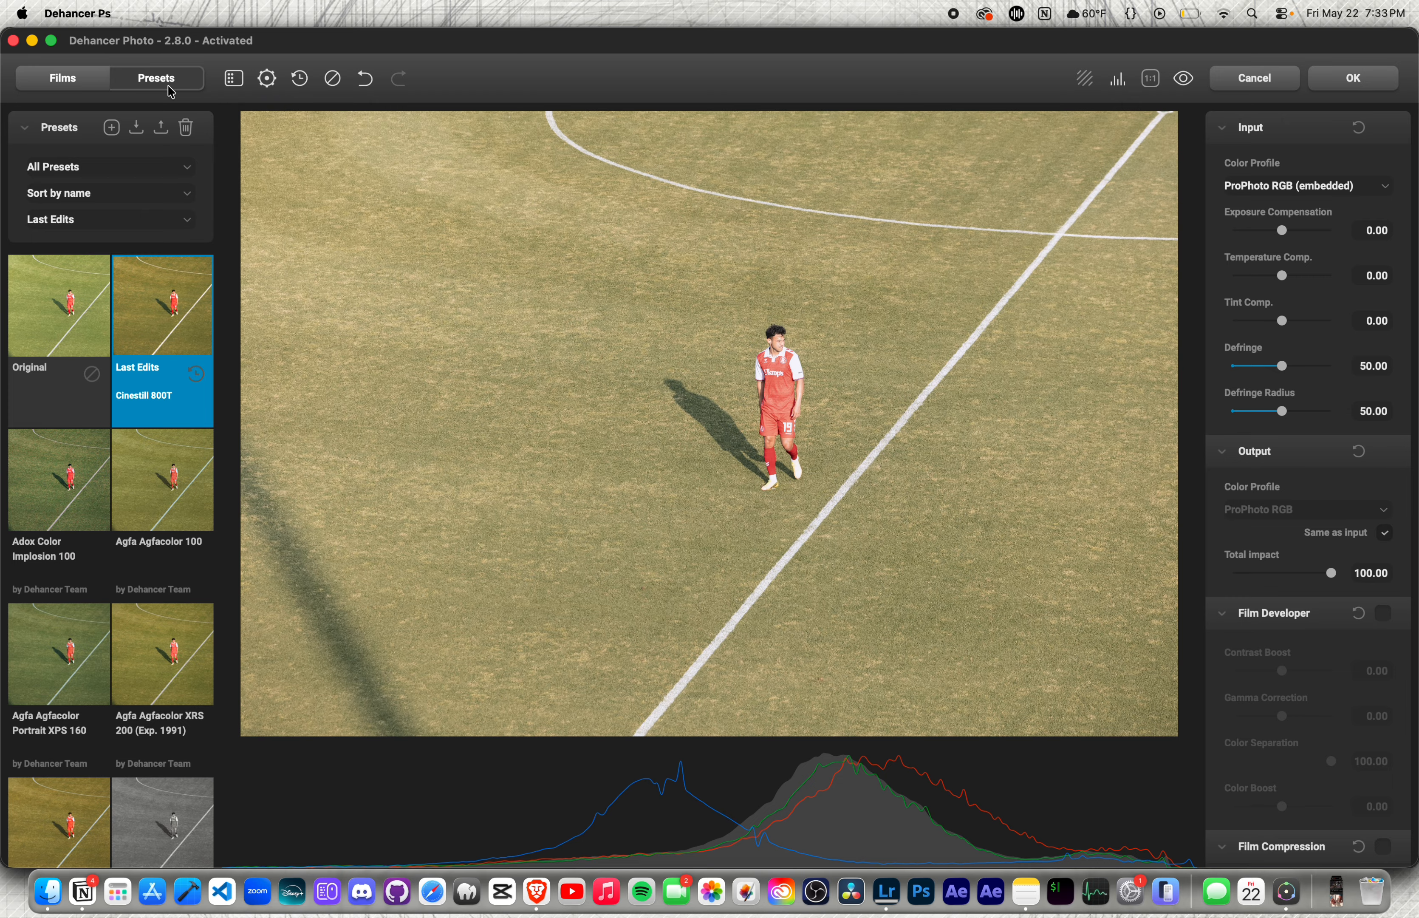
{"action": "left_click", "coordinate": [86, 84]}
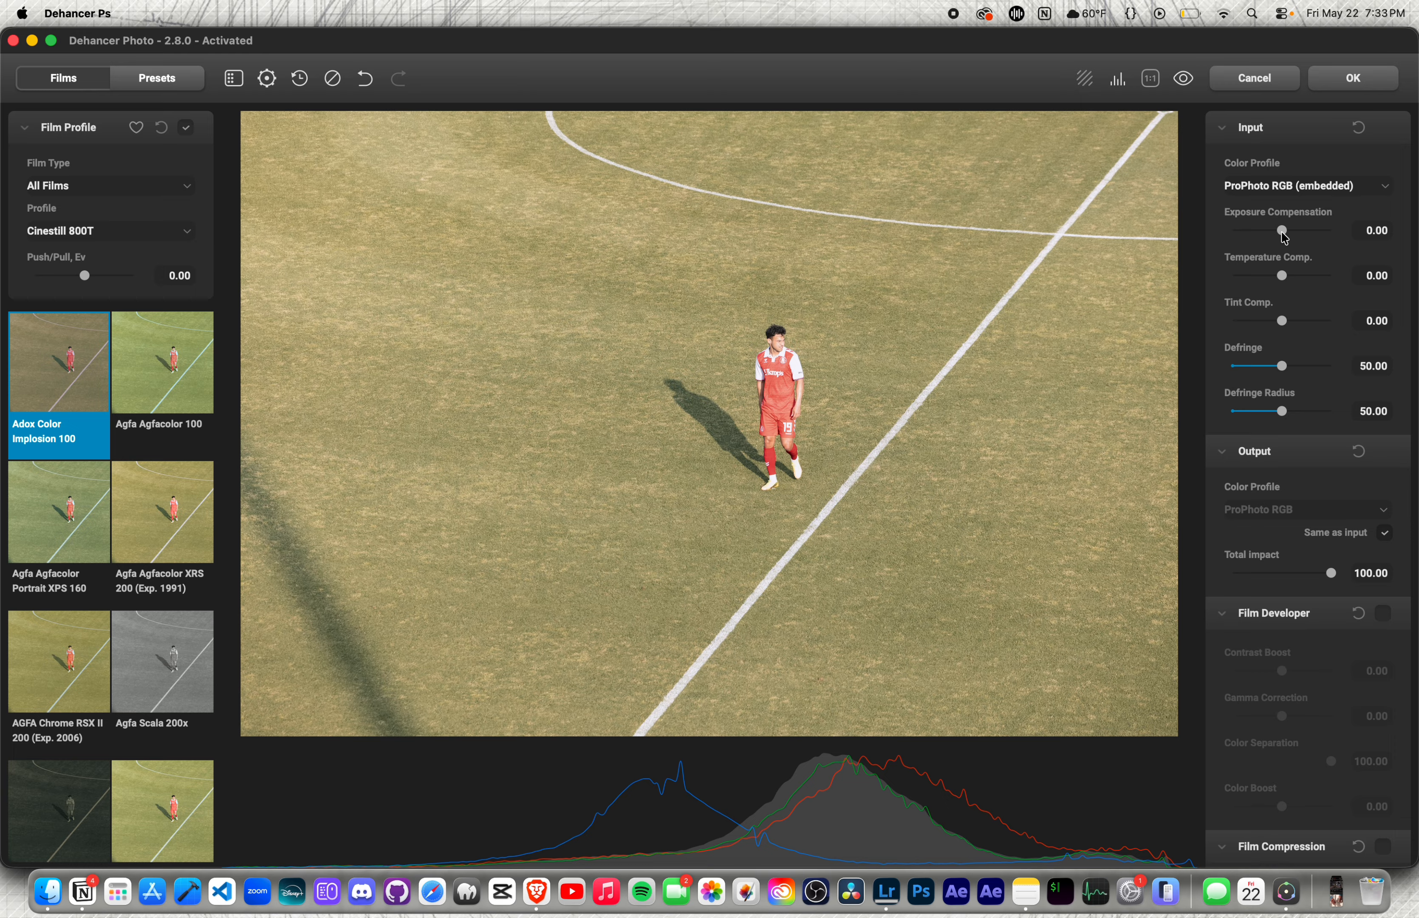
Set the input Exposure Compensation to -0.10 and try the temperature and tint compensation
{"action": "left_click_drag", "start_coordinate": [1284, 239], "coordinate": [1283, 236]}
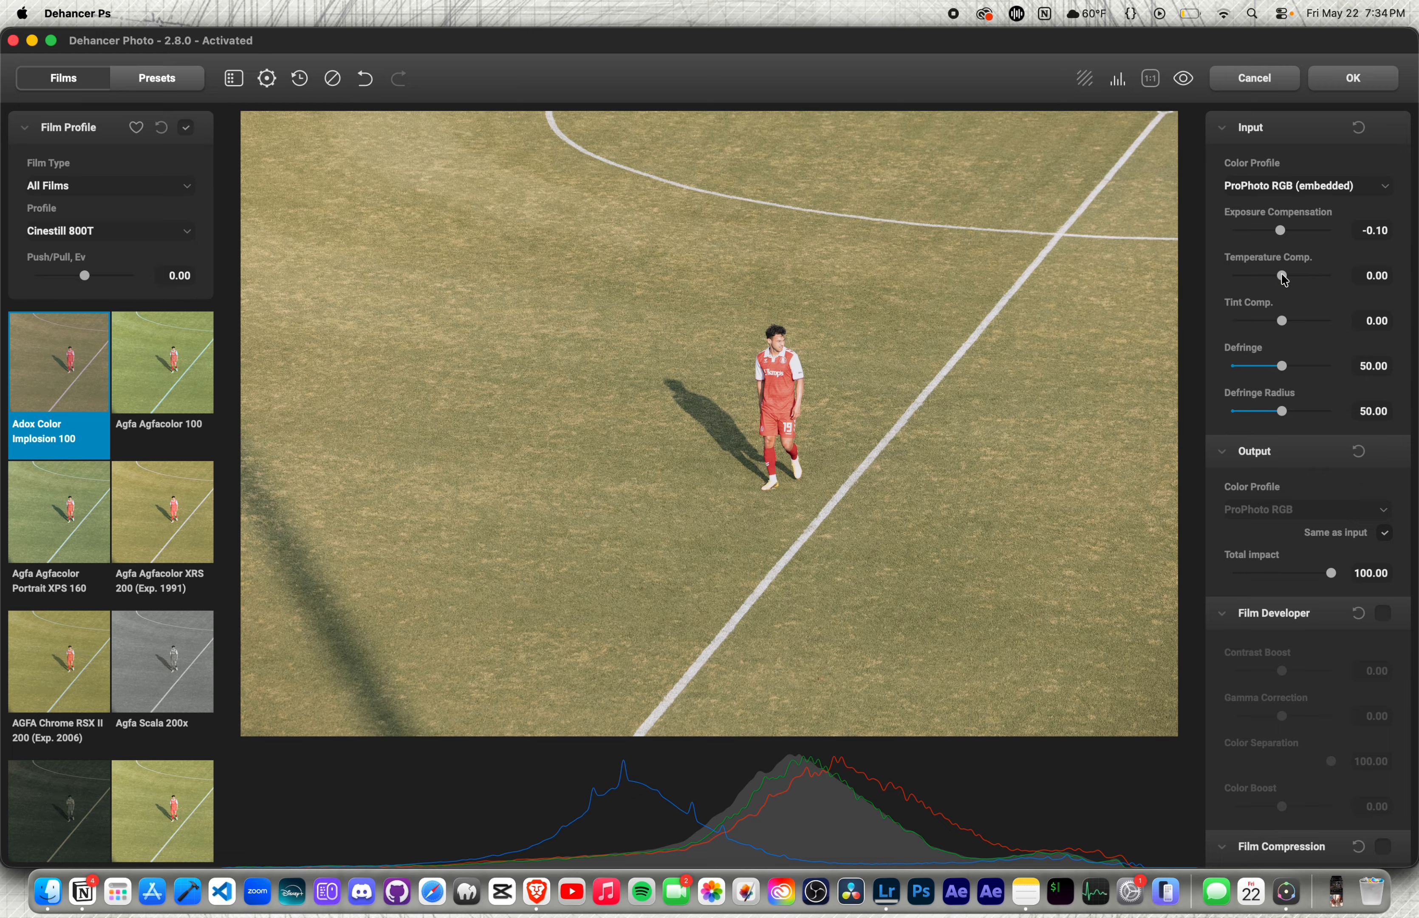
{"action": "mouse_move", "coordinate": [1285, 280]}
{"action": "left_mouse_down"}
{"action": "mouse_move", "coordinate": [1301, 278]}
{"action": "mouse_move", "coordinate": [1235, 278]}
{"action": "mouse_move", "coordinate": [1297, 287]}
{"action": "mouse_move", "coordinate": [1283, 294]}
{"action": "left_mouse_up"}
{"action": "mouse_move", "coordinate": [1282, 323]}
{"action": "left_mouse_down"}
{"action": "mouse_move", "coordinate": [1262, 322]}
{"action": "mouse_move", "coordinate": [1309, 326]}
{"action": "mouse_move", "coordinate": [1249, 327]}
{"action": "mouse_move", "coordinate": [1283, 332]}
{"action": "left_mouse_up"}
Enable Film Developer, set Contrast Boost to 23.33 and raise Color Boost slightly
{"action": "scroll", "coordinate": [1302, 325], "scroll_direction": "down", "scroll_amount": 5}
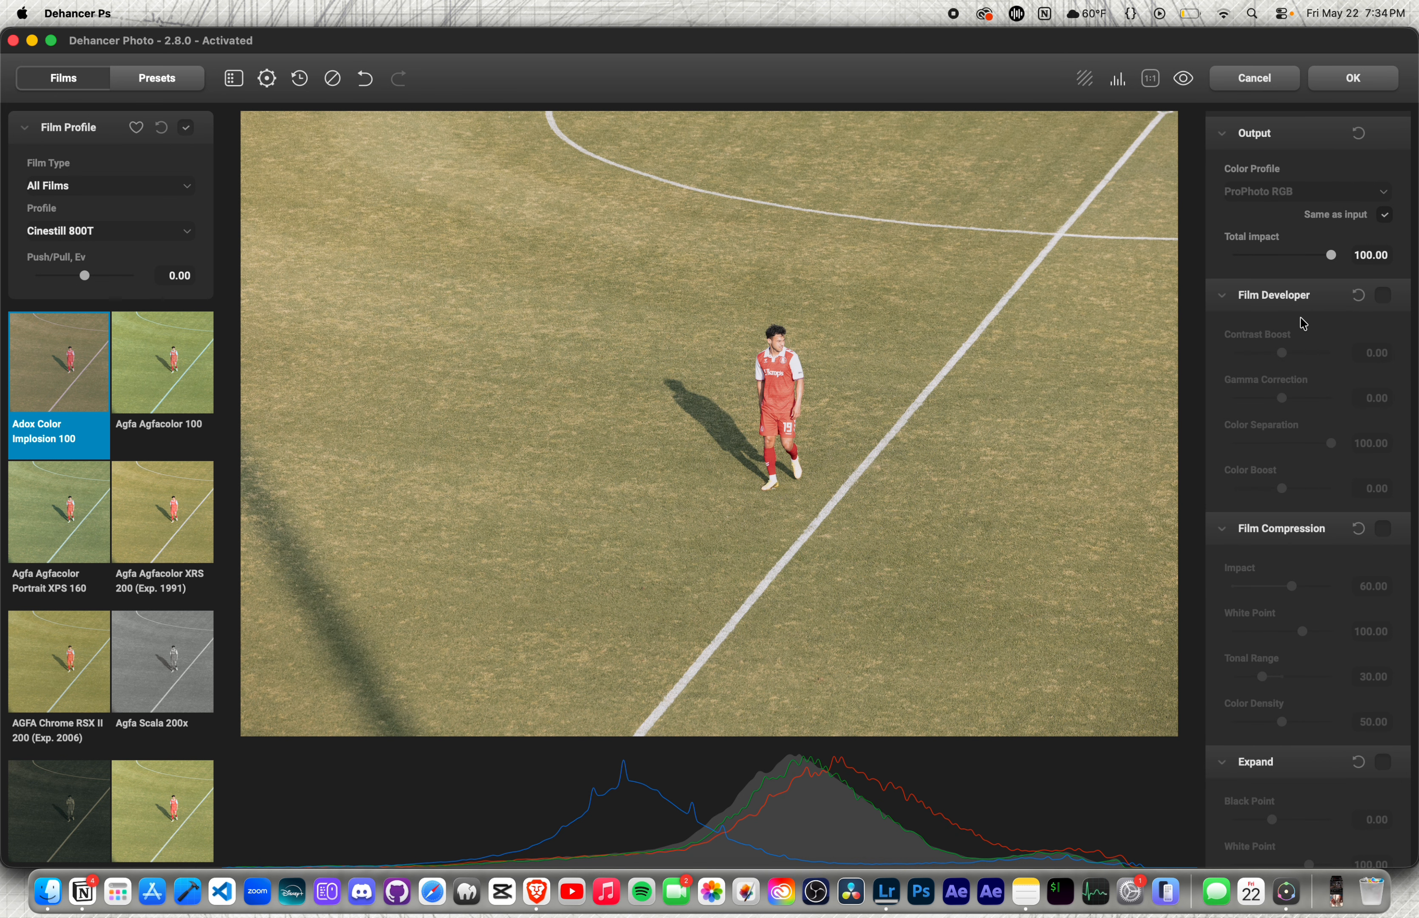
{"action": "left_click", "coordinate": [1383, 296]}
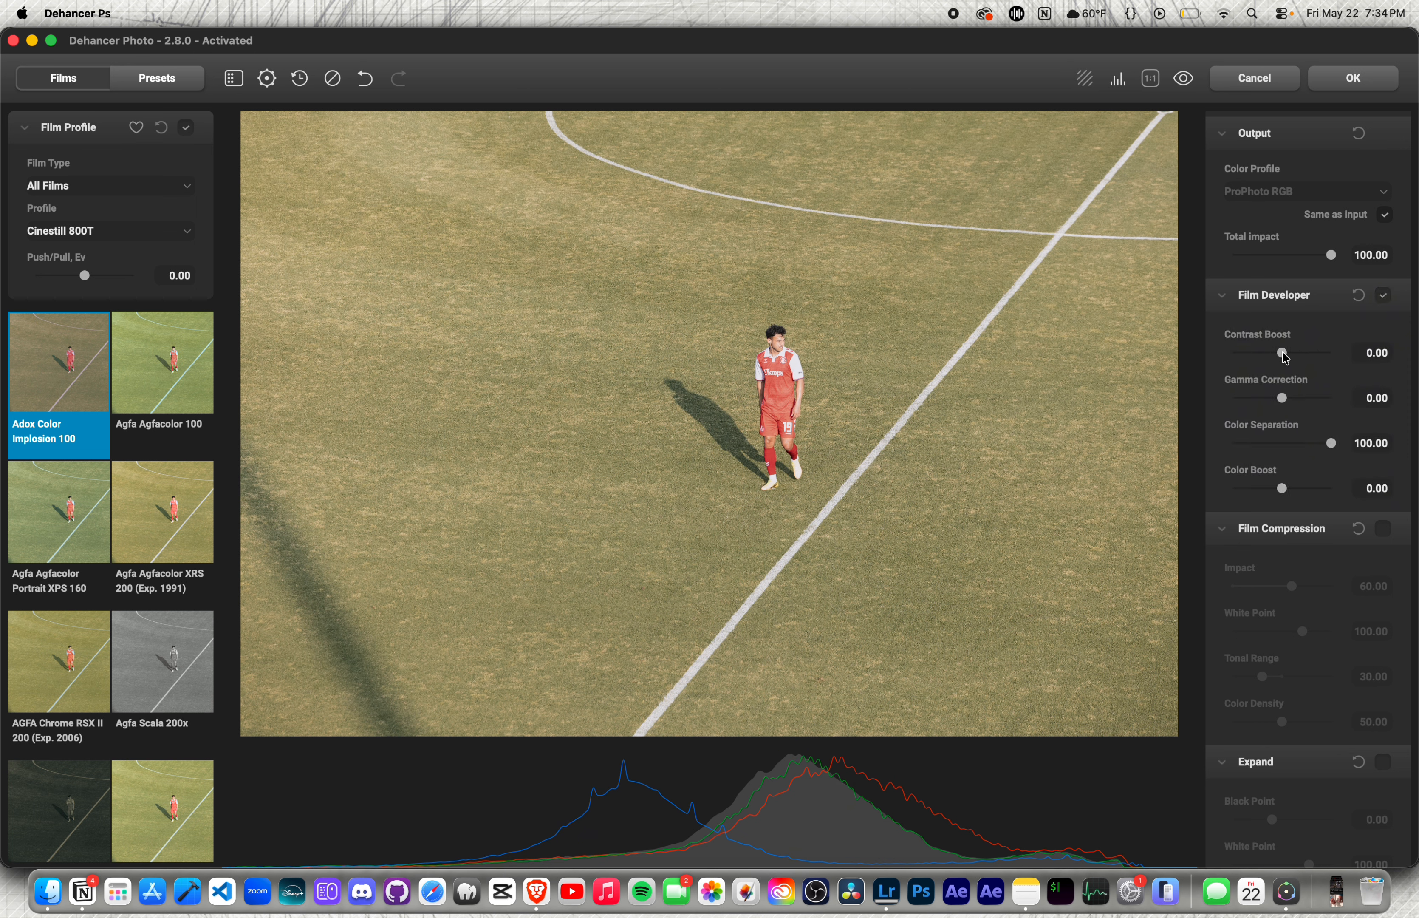
{"action": "left_click_drag", "start_coordinate": [1284, 358], "coordinate": [1295, 361]}
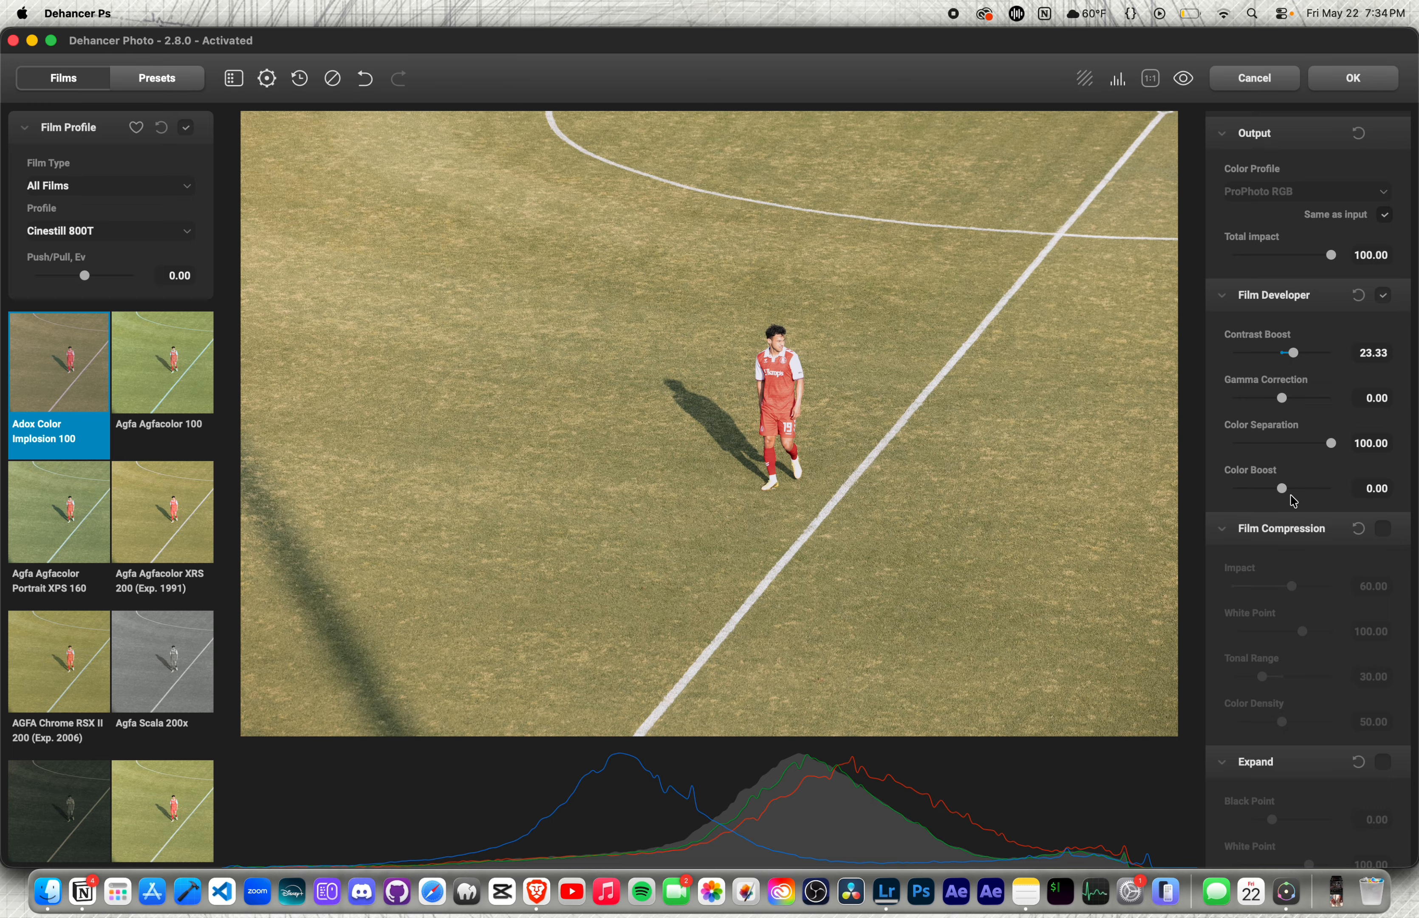
{"action": "mouse_move", "coordinate": [1282, 489]}
{"action": "left_mouse_down"}
{"action": "mouse_move", "coordinate": [1299, 489]}
{"action": "mouse_move", "coordinate": [1264, 486]}
{"action": "mouse_move", "coordinate": [1335, 496]}
{"action": "mouse_move", "coordinate": [1295, 497]}
{"action": "left_mouse_up"}
Enable Print and try the Kodak 2383 Print Film, Fujifilm 3513 Print film and Cineon Film Log profiles
{"action": "scroll", "coordinate": [1295, 497], "scroll_direction": "down", "scroll_amount": 9}
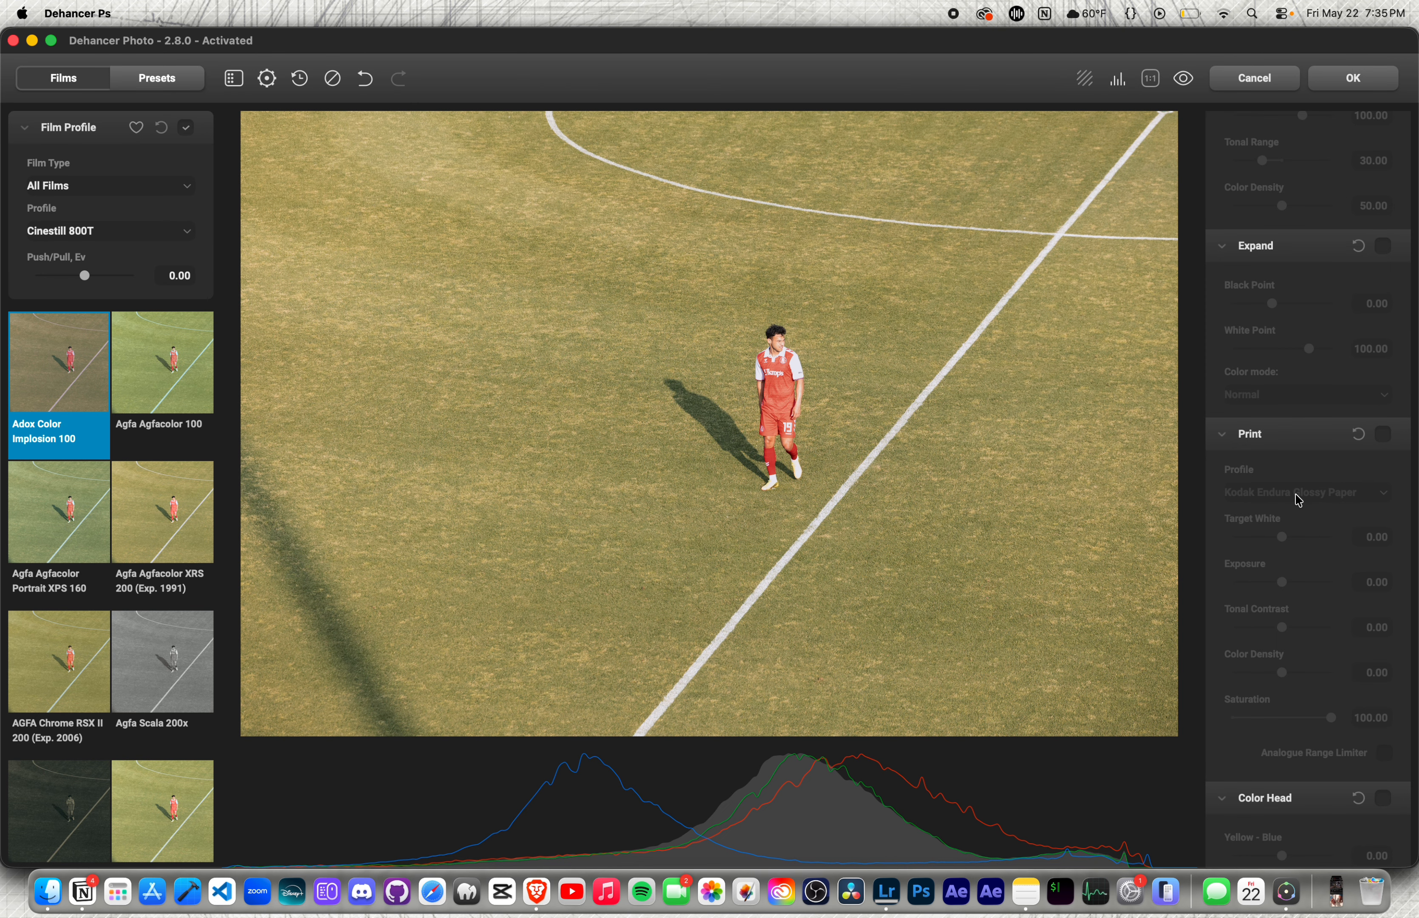
{"action": "left_click", "coordinate": [1385, 436]}
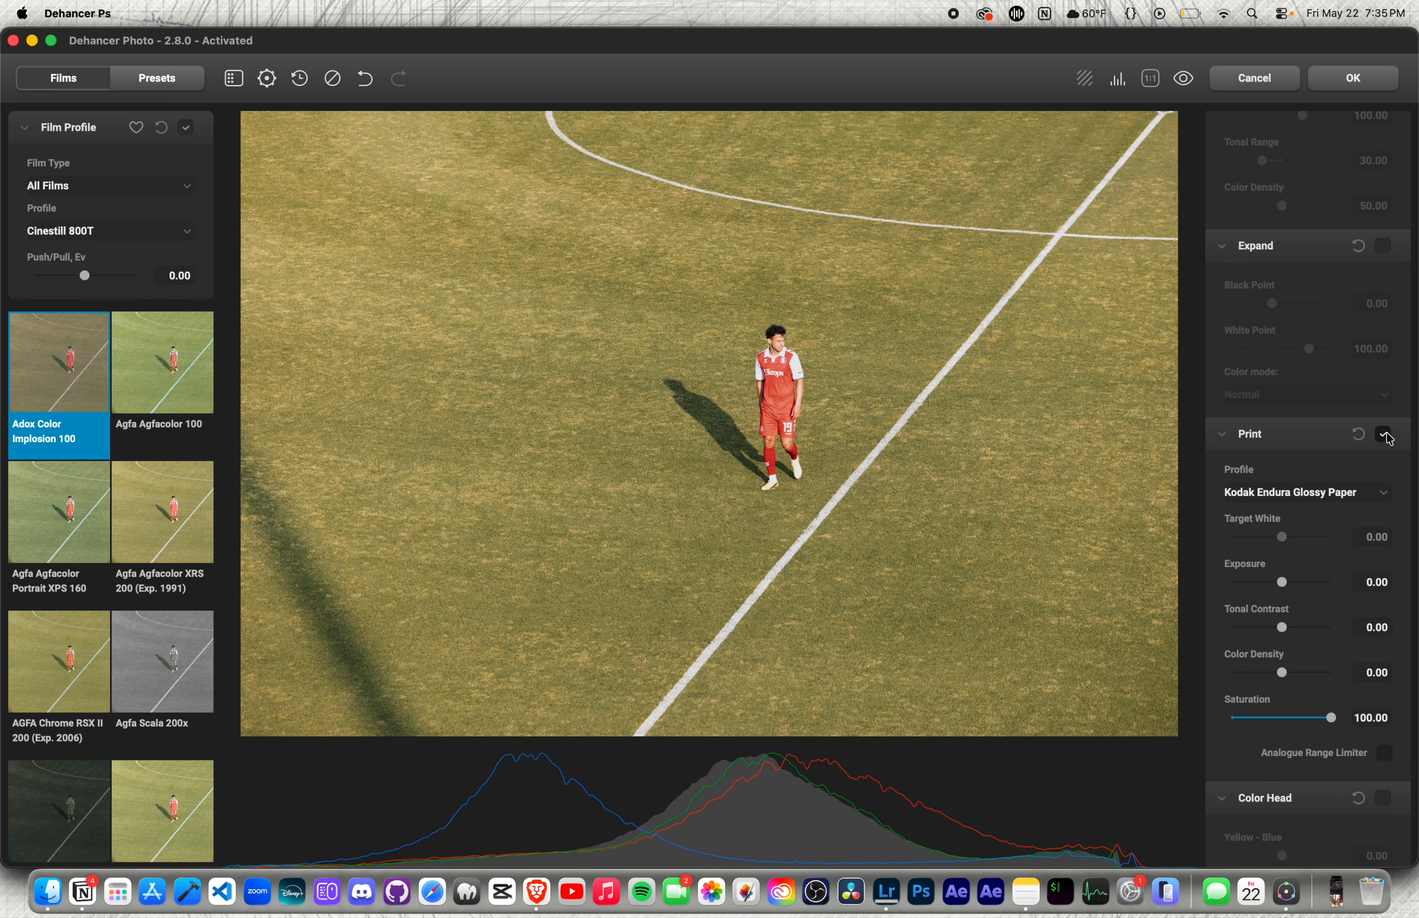
{"action": "left_click", "coordinate": [1316, 494]}
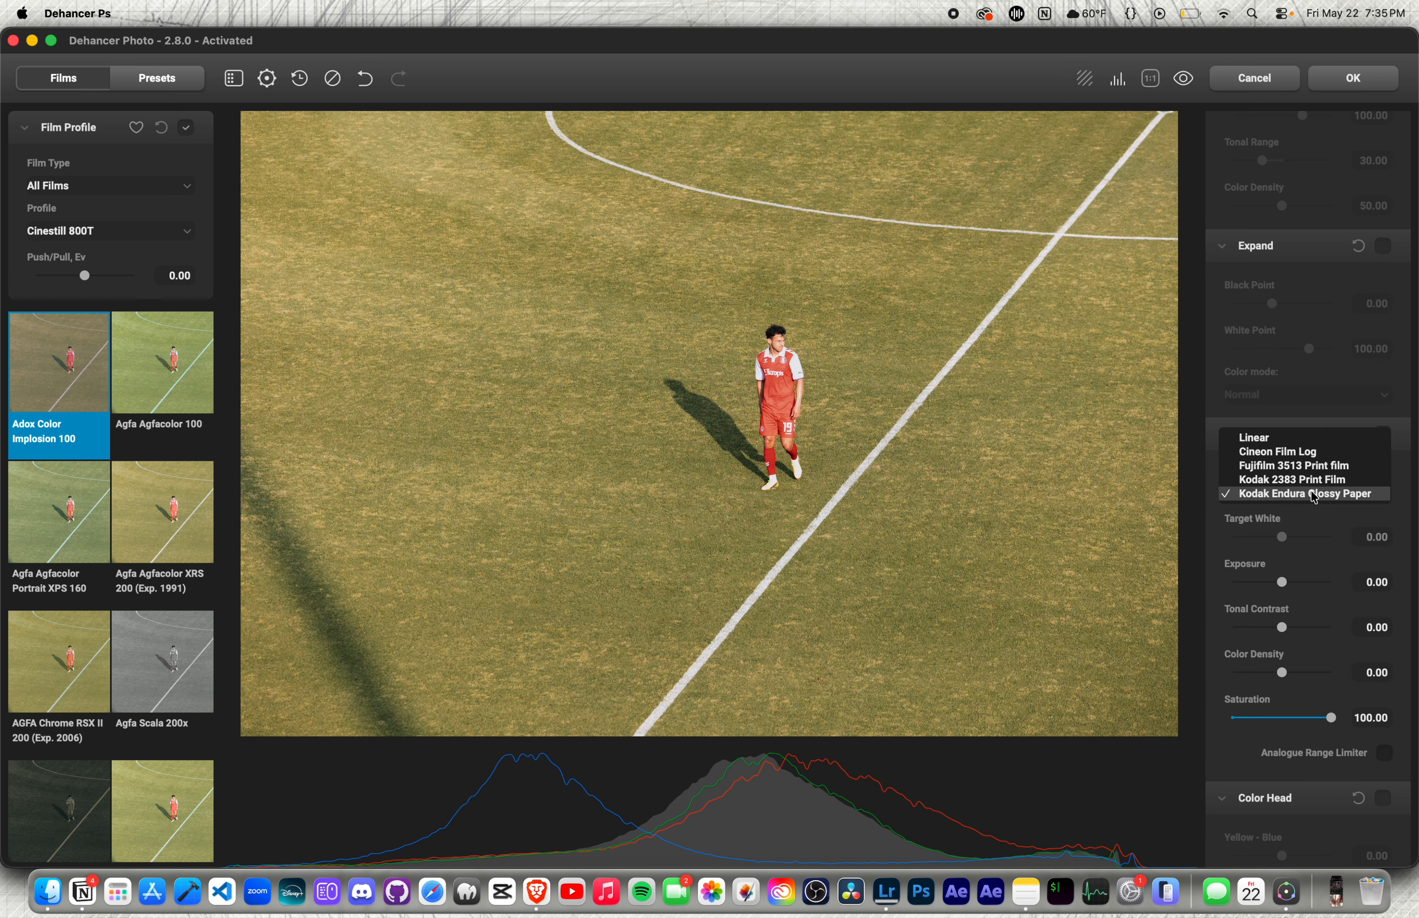
{"action": "left_click", "coordinate": [1300, 479]}
{"action": "left_click", "coordinate": [1278, 499]}
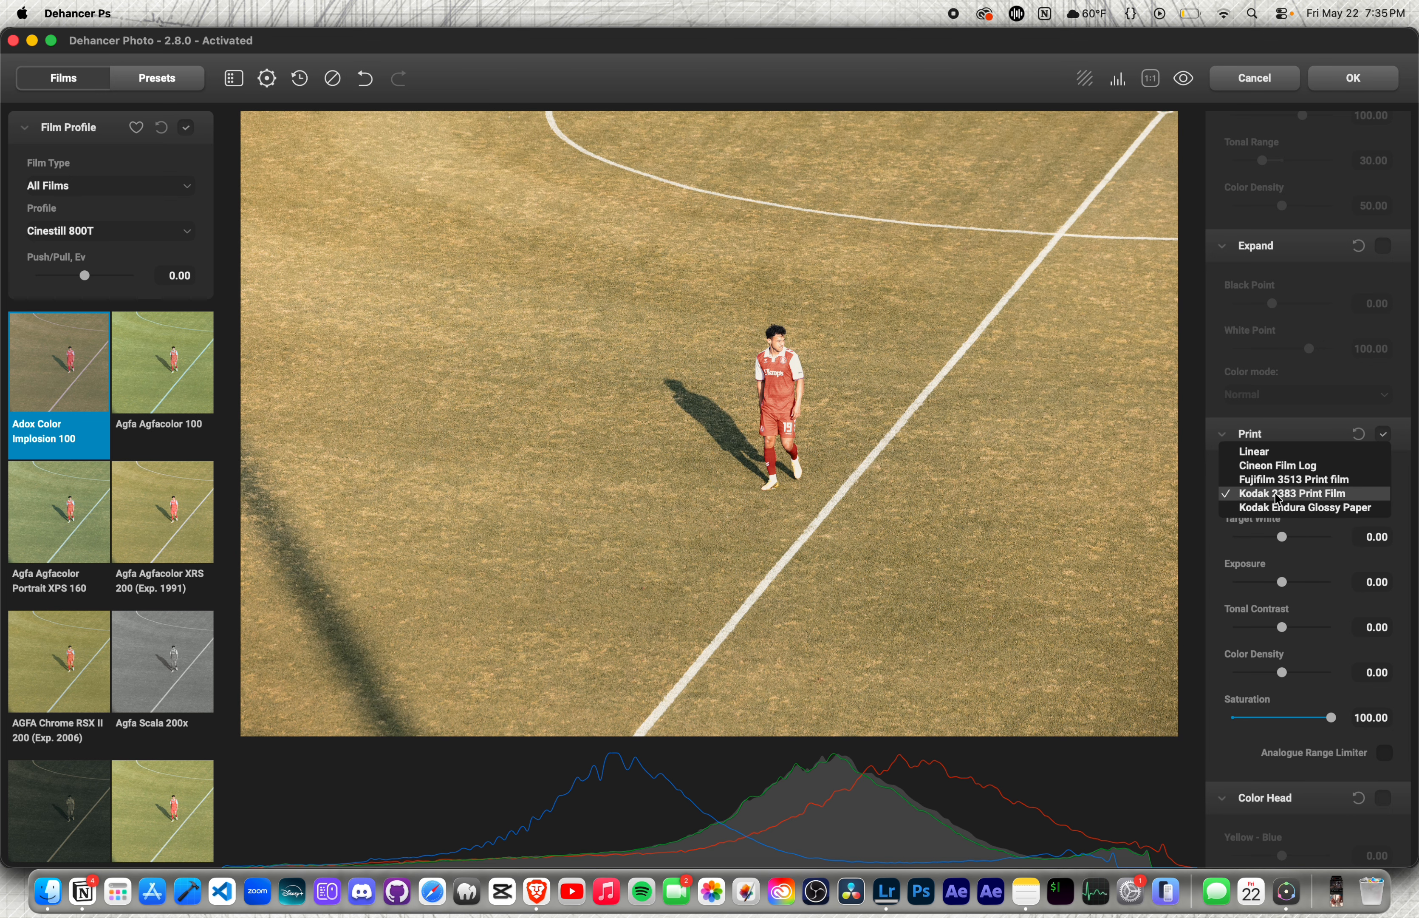
{"action": "left_click", "coordinate": [1275, 480]}
{"action": "left_click", "coordinate": [1254, 496]}
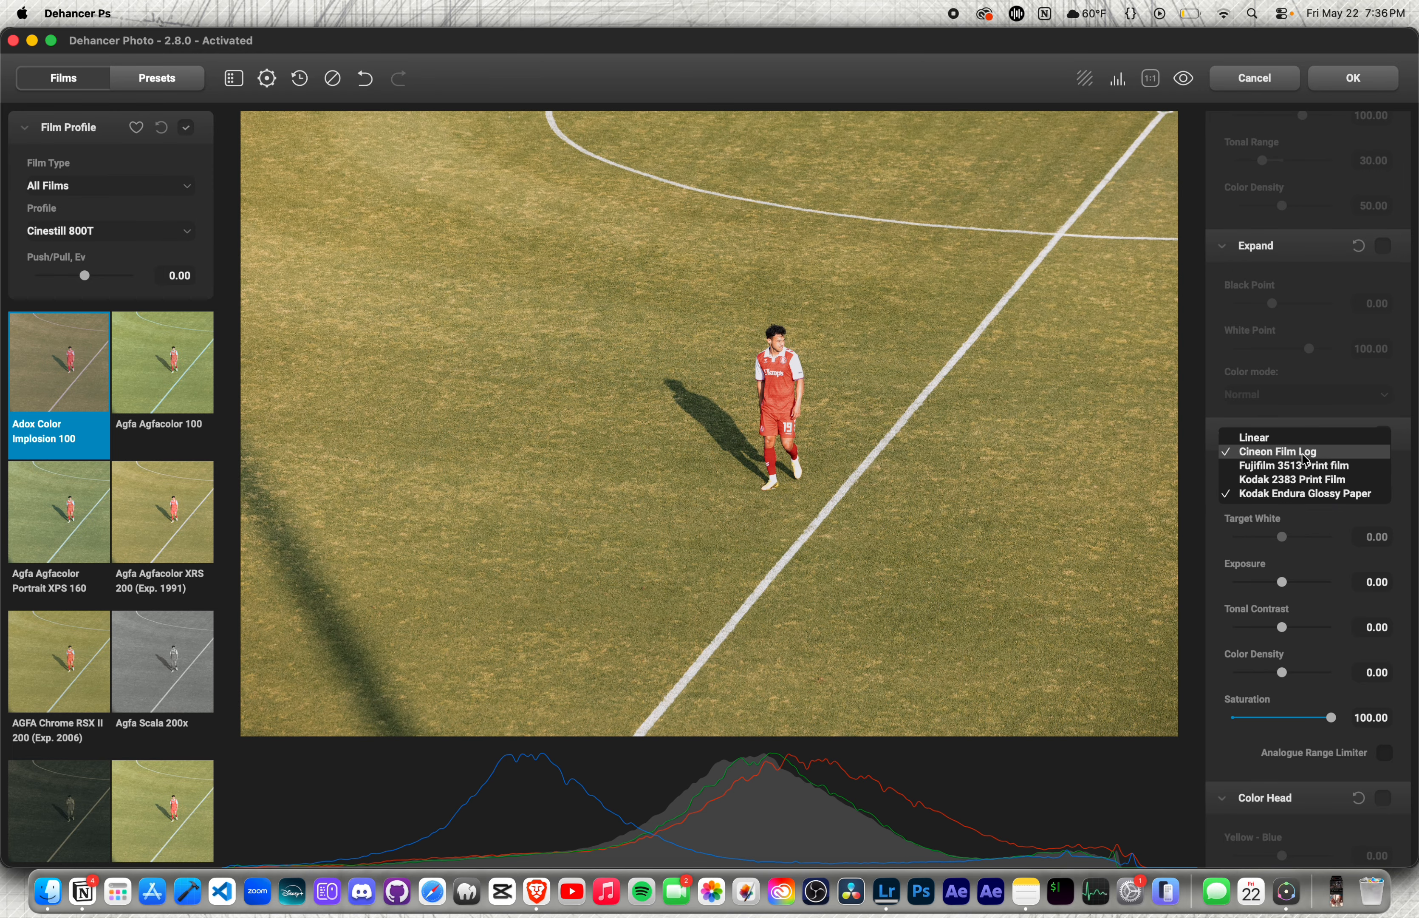
{"action": "left_click", "coordinate": [1303, 453]}
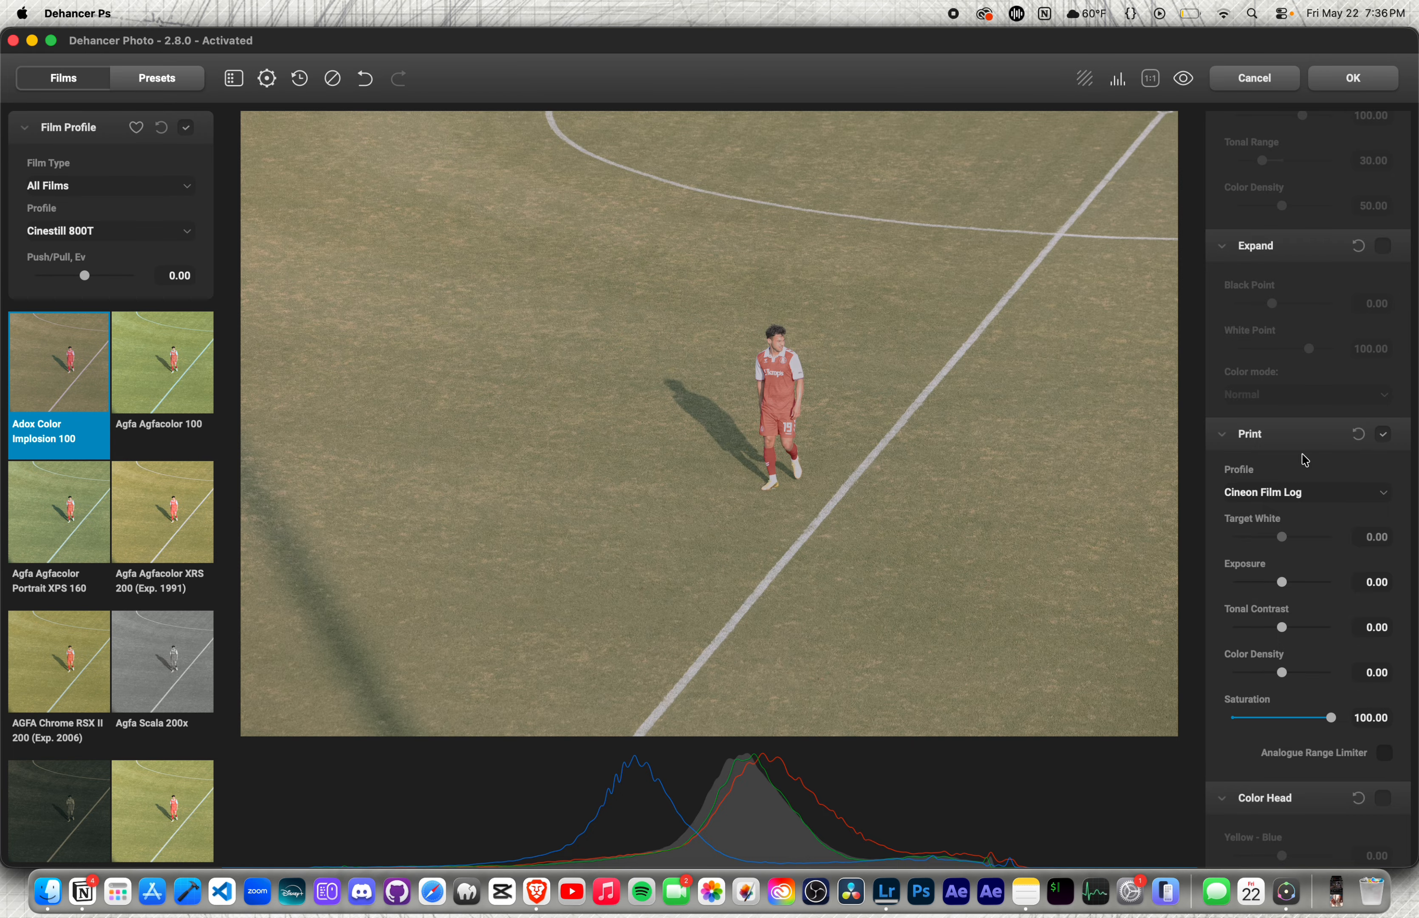
Enable Color Head, try shifting the Yellow - Blue balance, and reset the Color Head settings
{"action": "scroll", "coordinate": [1305, 460], "scroll_direction": "down", "scroll_amount": 6}
{"action": "left_click", "coordinate": [1384, 417]}
{"action": "scroll", "coordinate": [1385, 422], "scroll_direction": "down", "scroll_amount": 3}
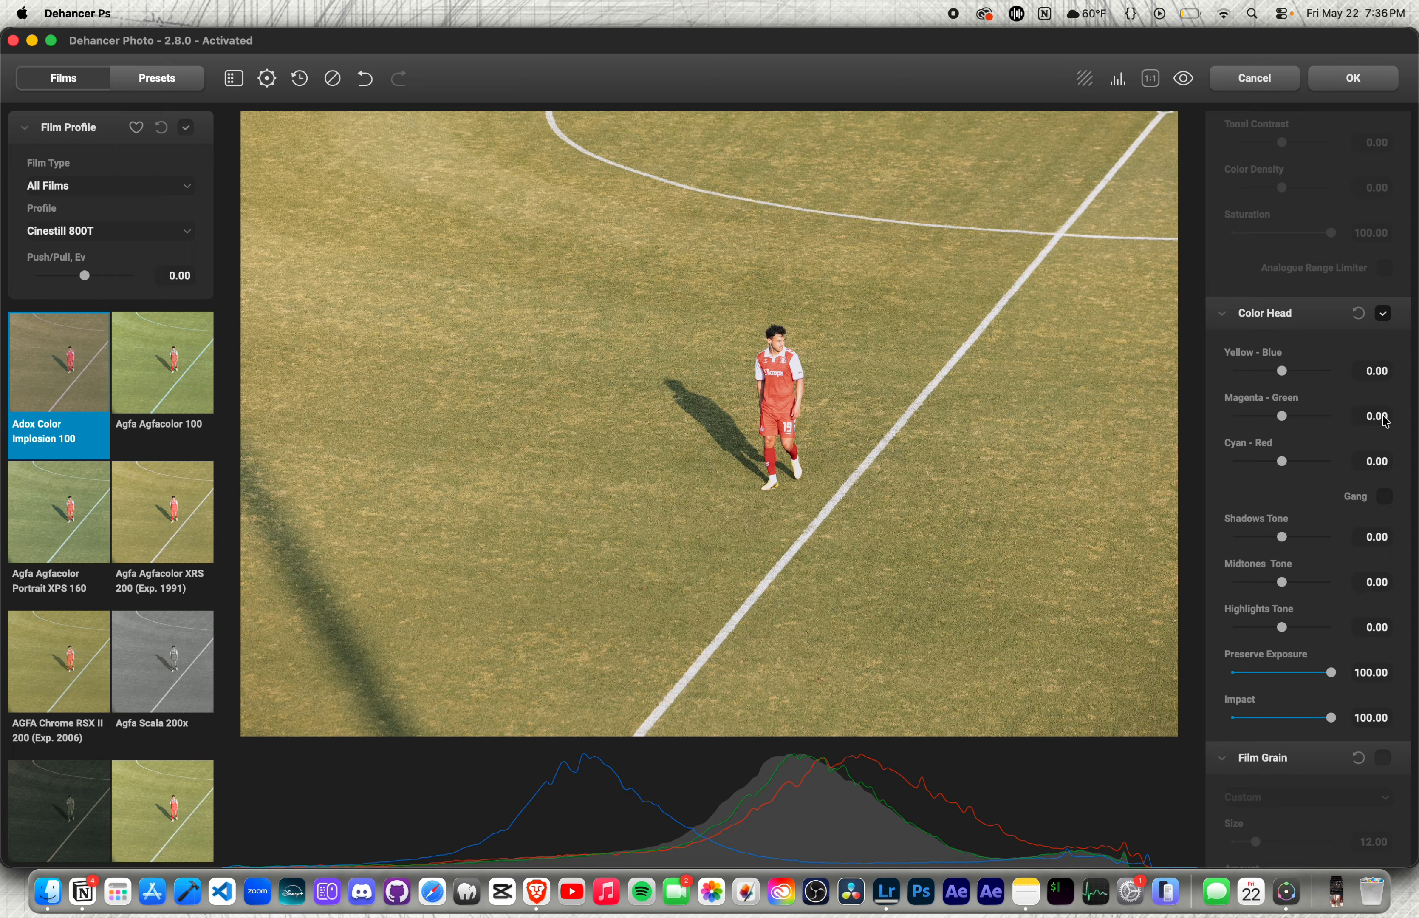
{"action": "left_click_drag", "start_coordinate": [1281, 370], "coordinate": [1282, 427]}
{"action": "left_click", "coordinate": [1359, 315]}
Enable Film Grain, compare the grain presets, and choose 65 mm ISO 500, checking it close up on the player
{"action": "scroll", "coordinate": [1383, 318], "scroll_direction": "down", "scroll_amount": 5}
{"action": "left_click", "coordinate": [1384, 273]}
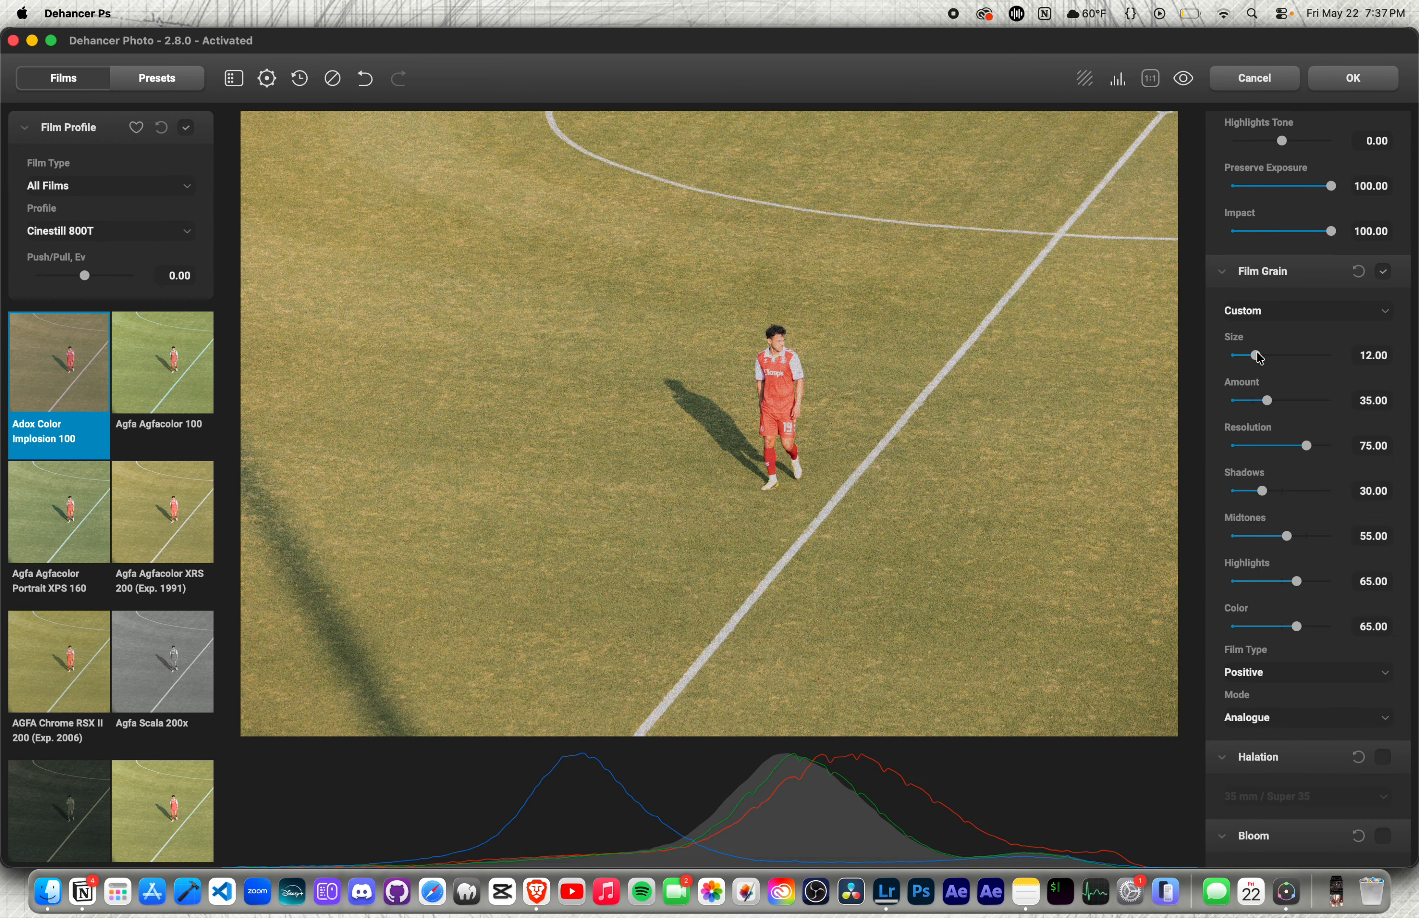
{"action": "left_click", "coordinate": [1292, 312]}
{"action": "left_click", "coordinate": [1282, 354]}
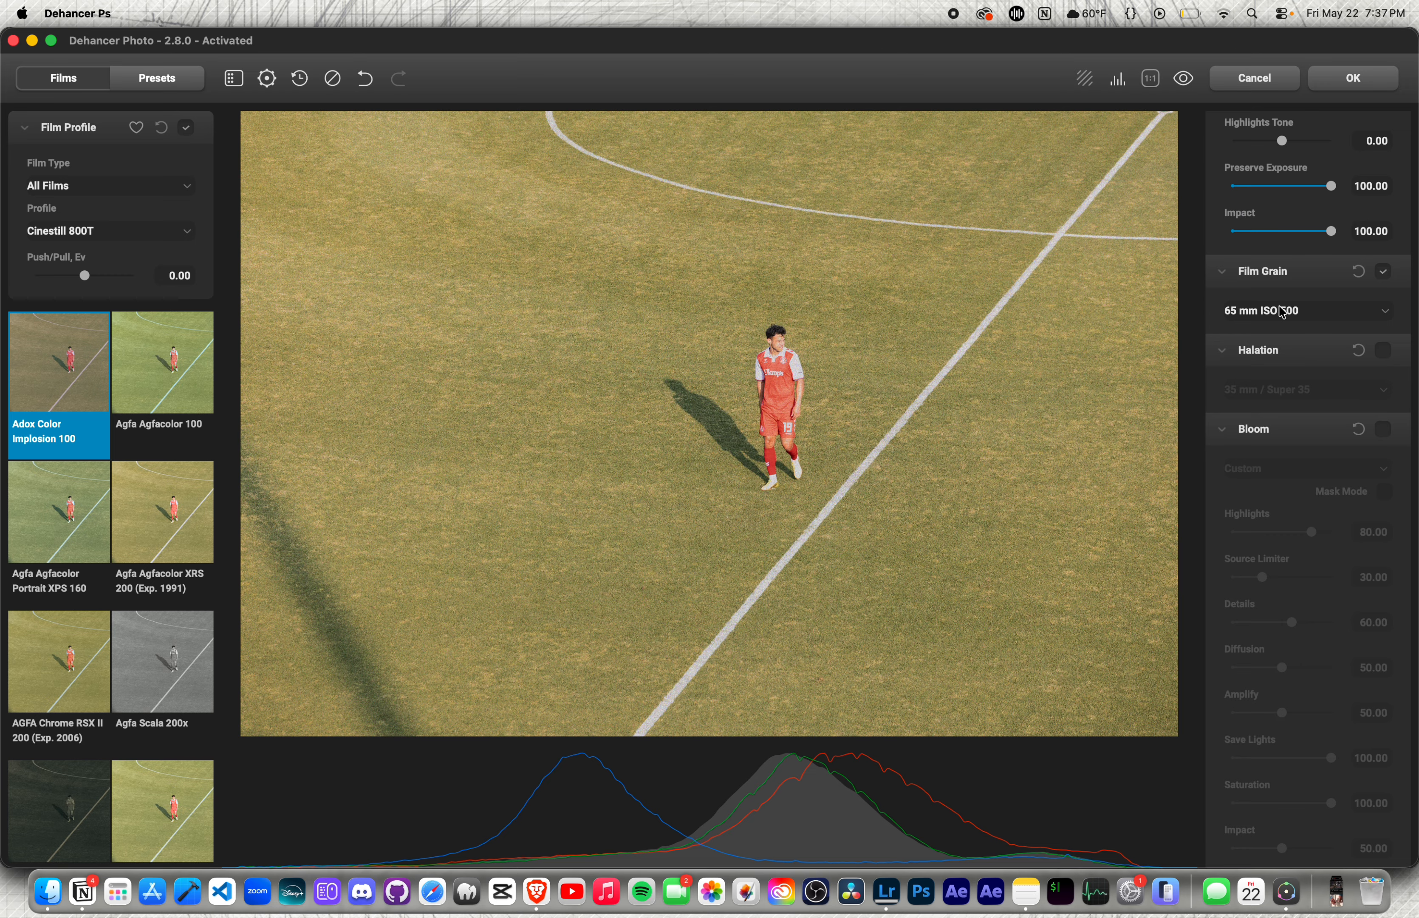
{"action": "left_click", "coordinate": [1283, 312]}
{"action": "left_click", "coordinate": [1282, 141]}
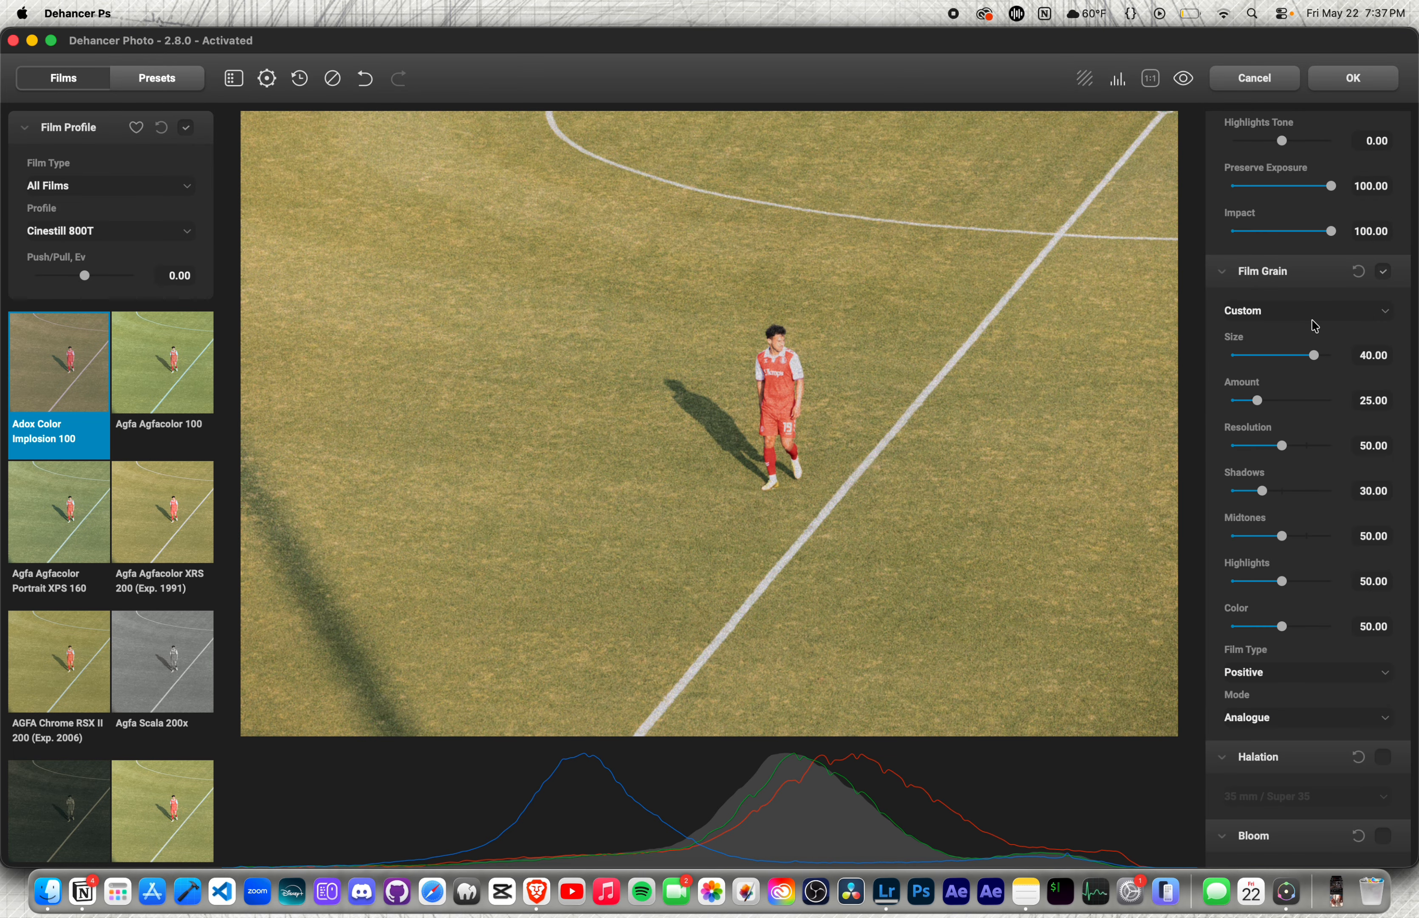
{"action": "left_click", "coordinate": [1300, 318]}
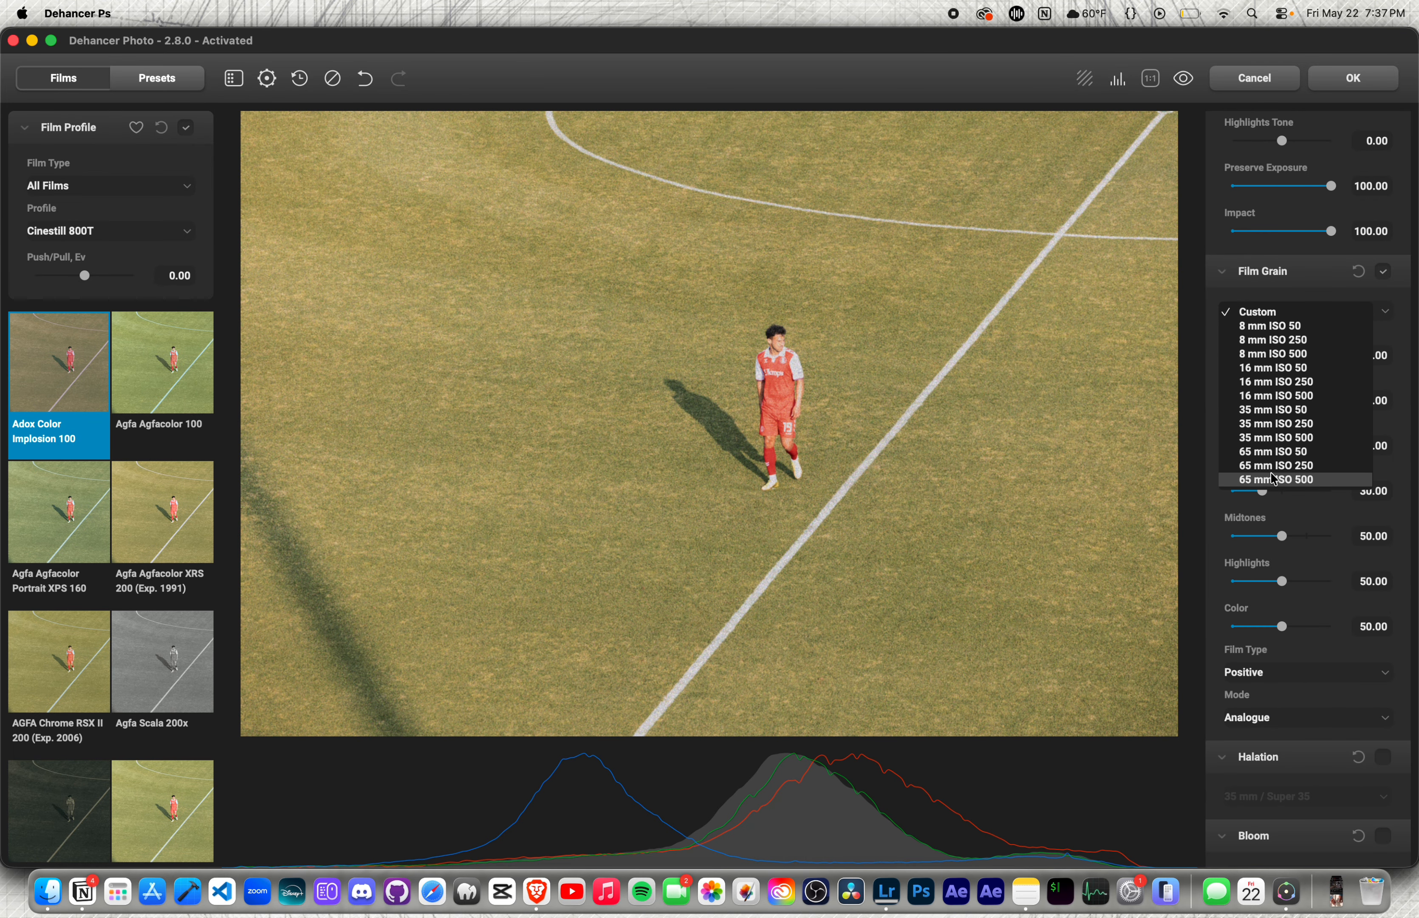
{"action": "left_click", "coordinate": [1273, 479]}
{"action": "left_click", "coordinate": [1280, 311]}
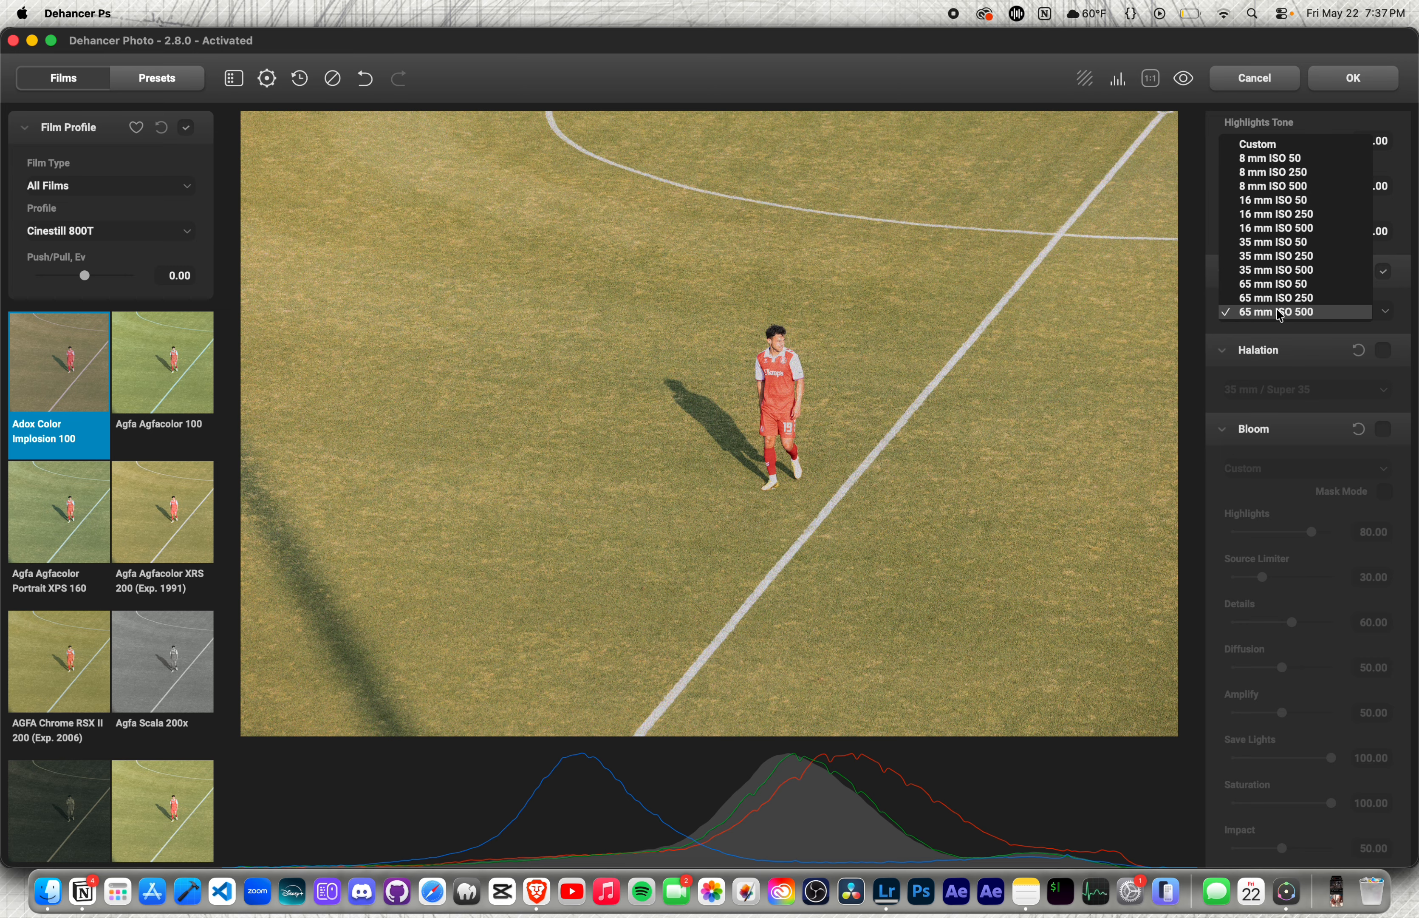
{"action": "left_click", "coordinate": [1280, 315]}
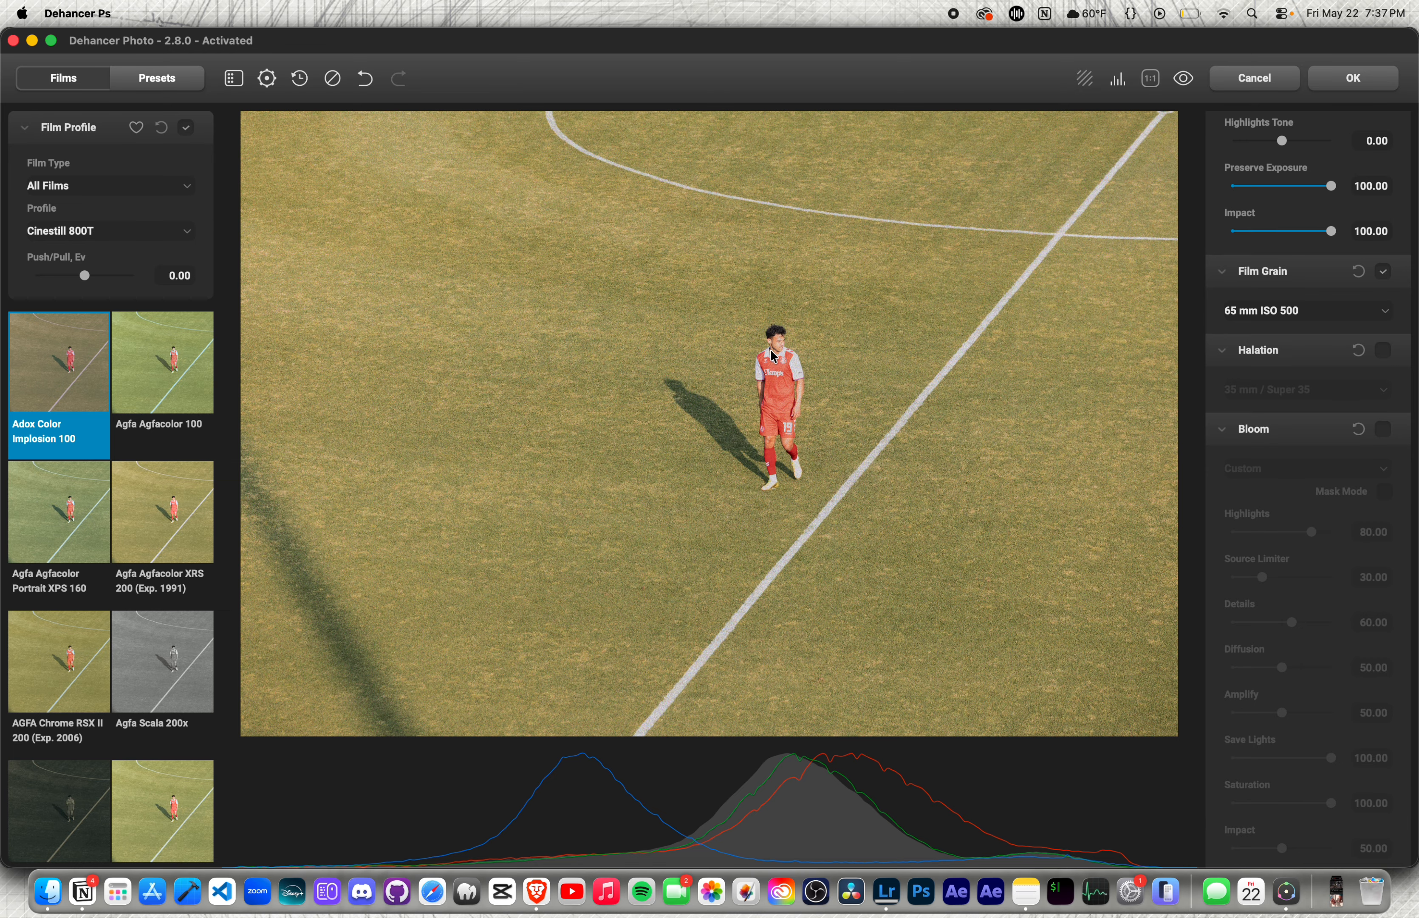
{"action": "scroll", "coordinate": [776, 334], "scroll_direction": "up", "scroll_amount": 5}
{"action": "scroll", "coordinate": [775, 334], "scroll_direction": "down", "scroll_amount": 6}
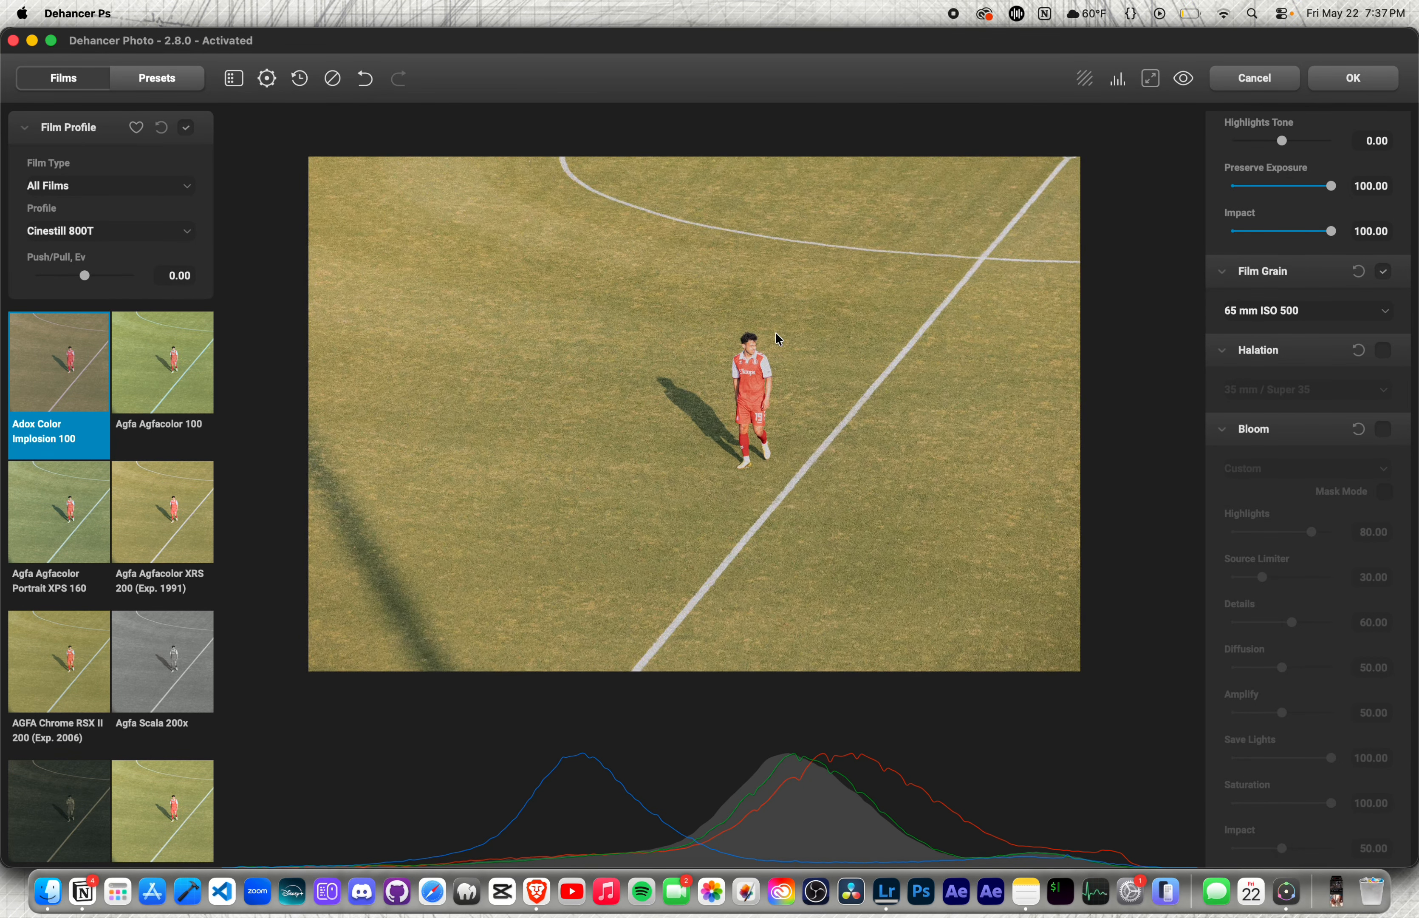
Enable Halation with the 65 mm / 70 mm No Remjet preset and check it on the player
{"action": "left_click", "coordinate": [1384, 350]}
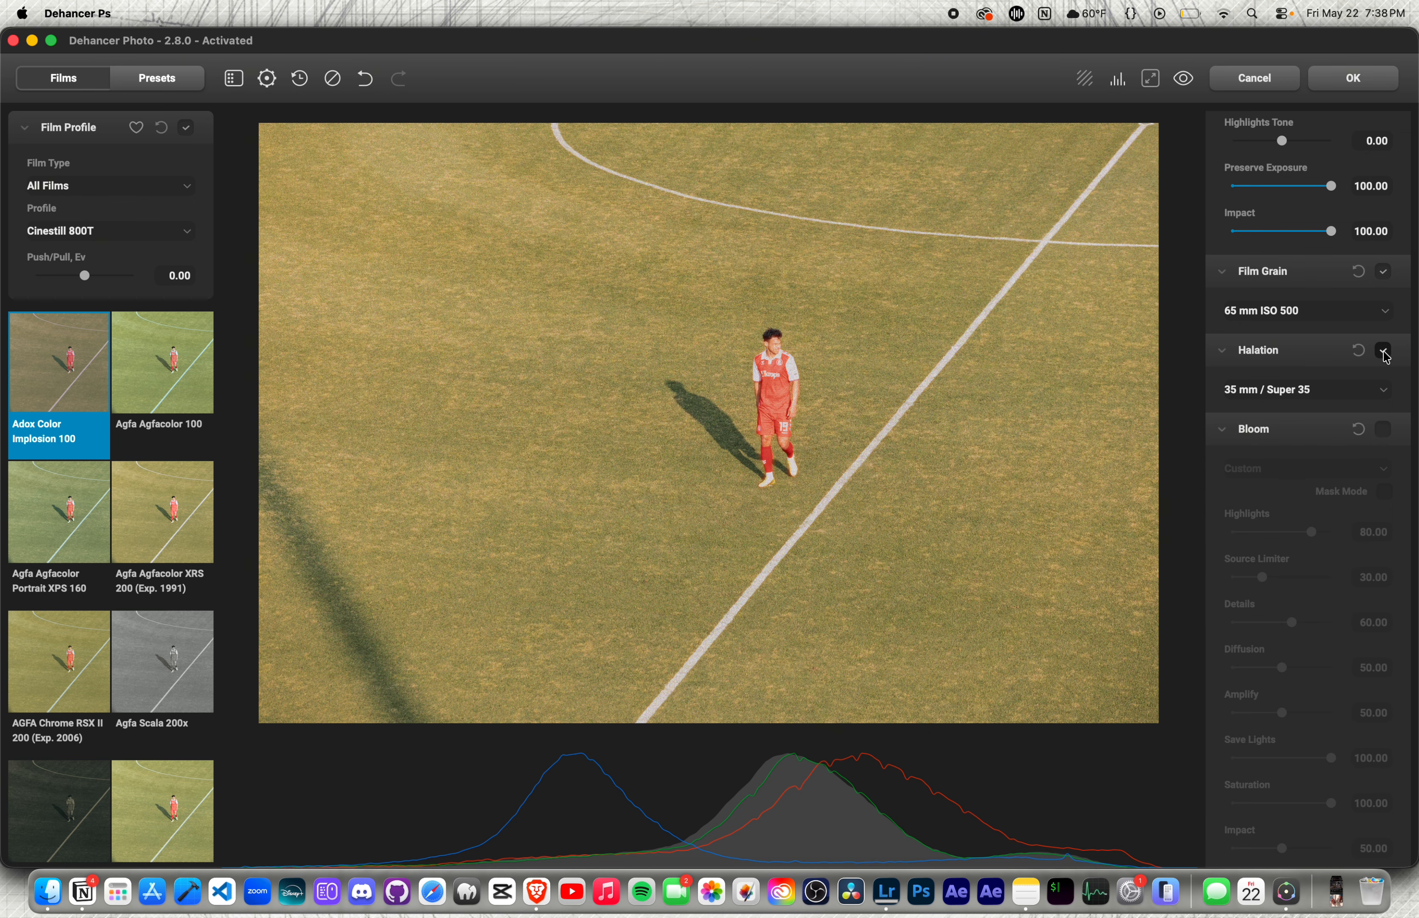
{"action": "left_click", "coordinate": [1302, 394]}
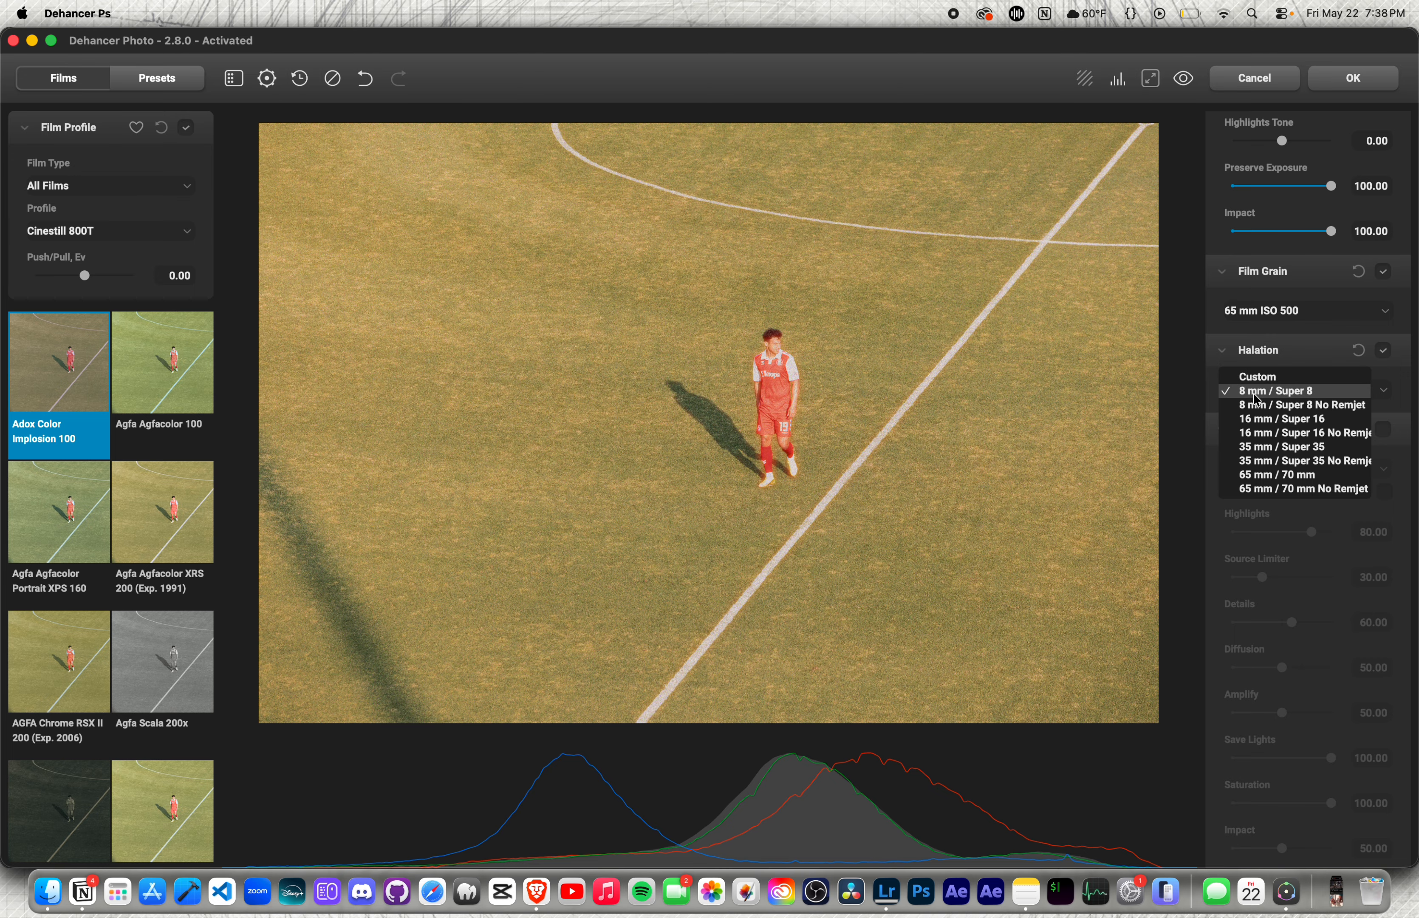
{"action": "left_click", "coordinate": [1257, 490]}
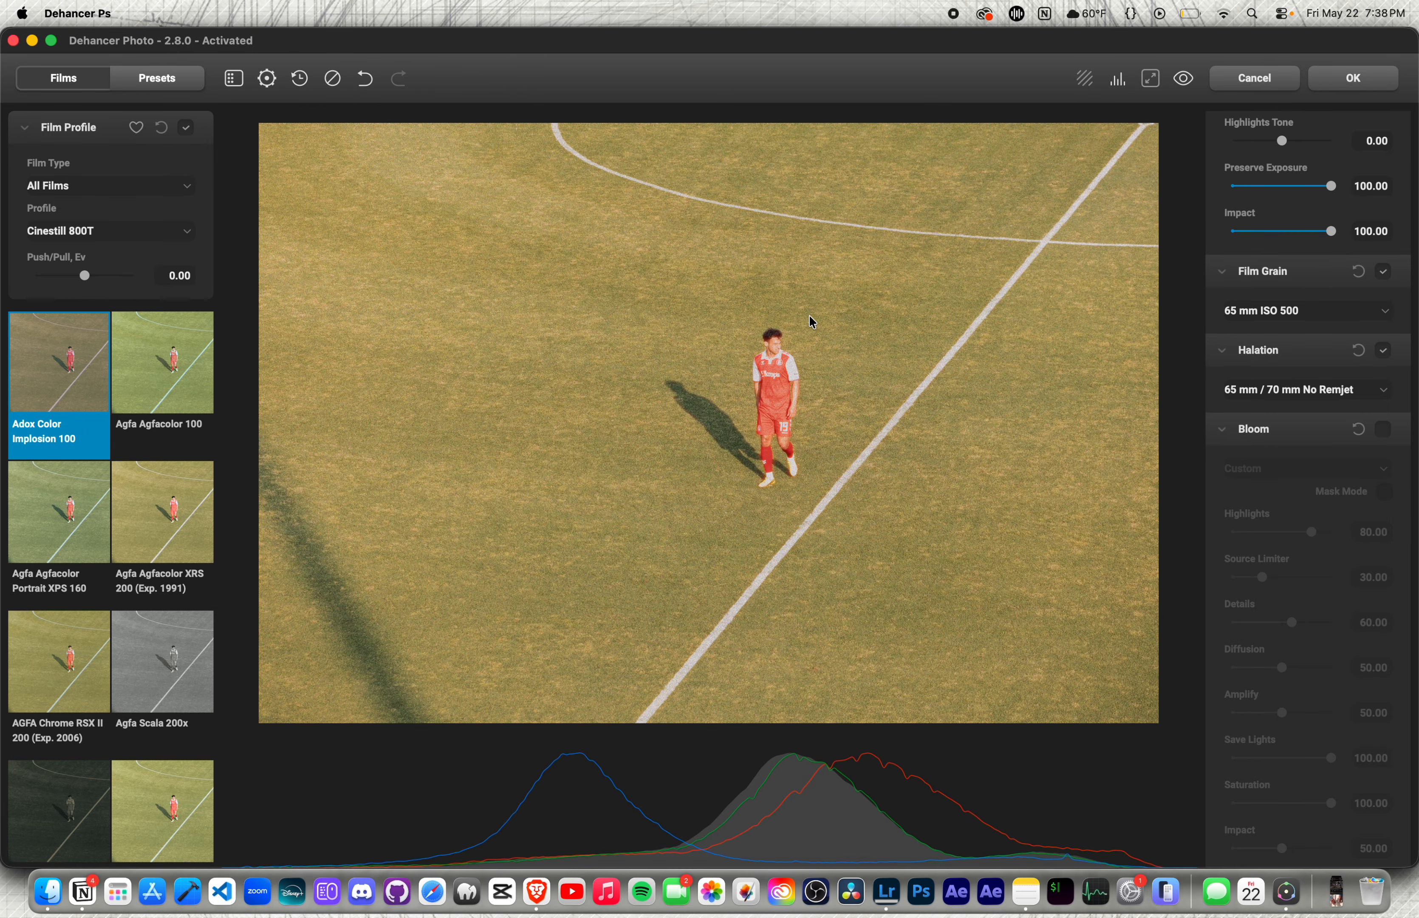
{"action": "left_click", "coordinate": [822, 346]}
{"action": "left_click", "coordinate": [822, 348]}
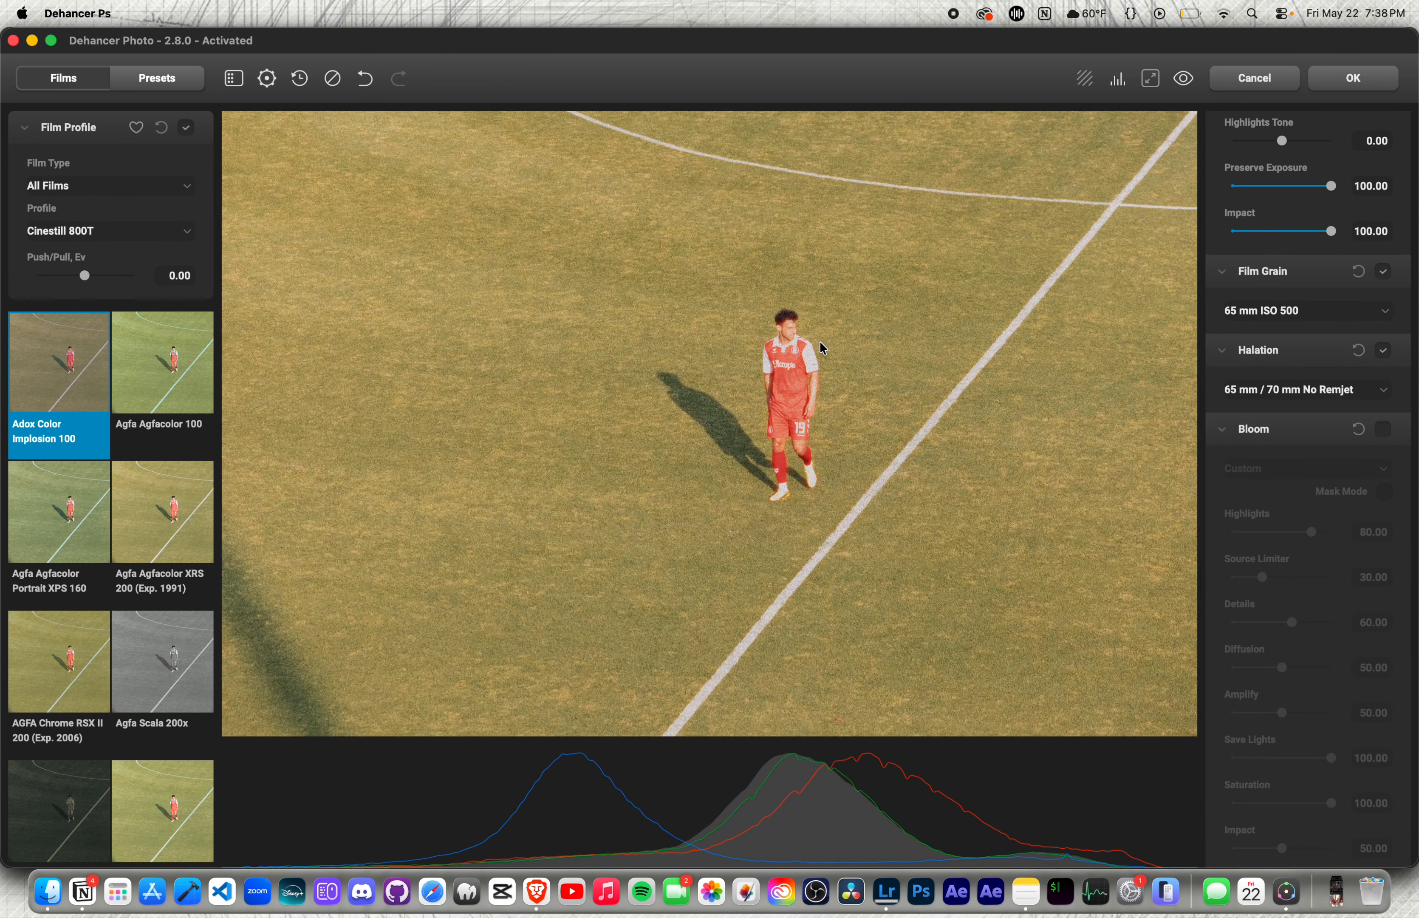
Enable Bloom with Highlights at 100 and turn off Film Grain
{"action": "scroll", "coordinate": [1311, 358], "scroll_direction": "down", "scroll_amount": 3}
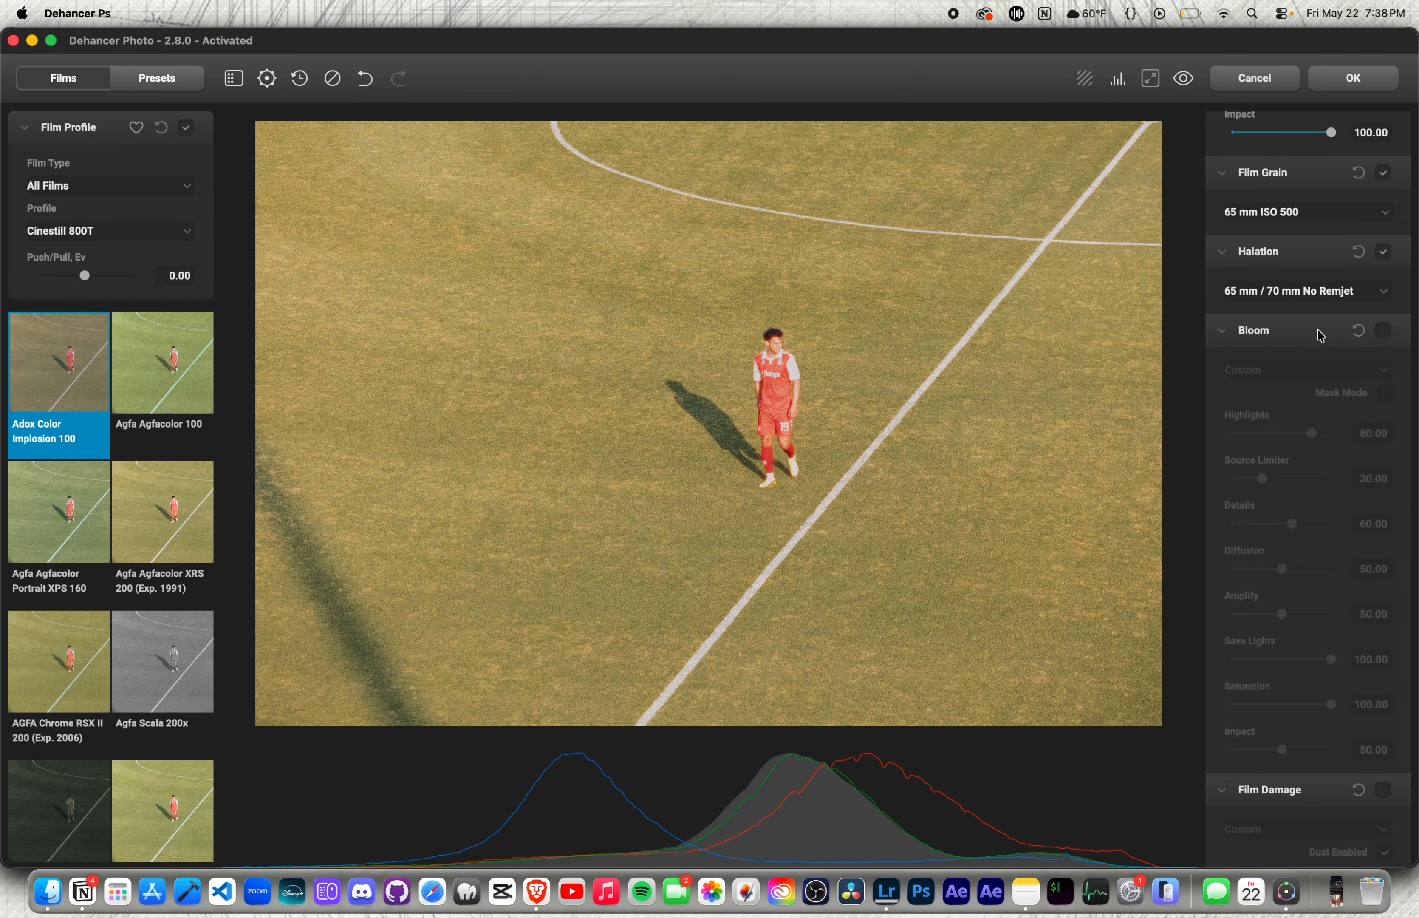
{"action": "left_click", "coordinate": [1384, 330]}
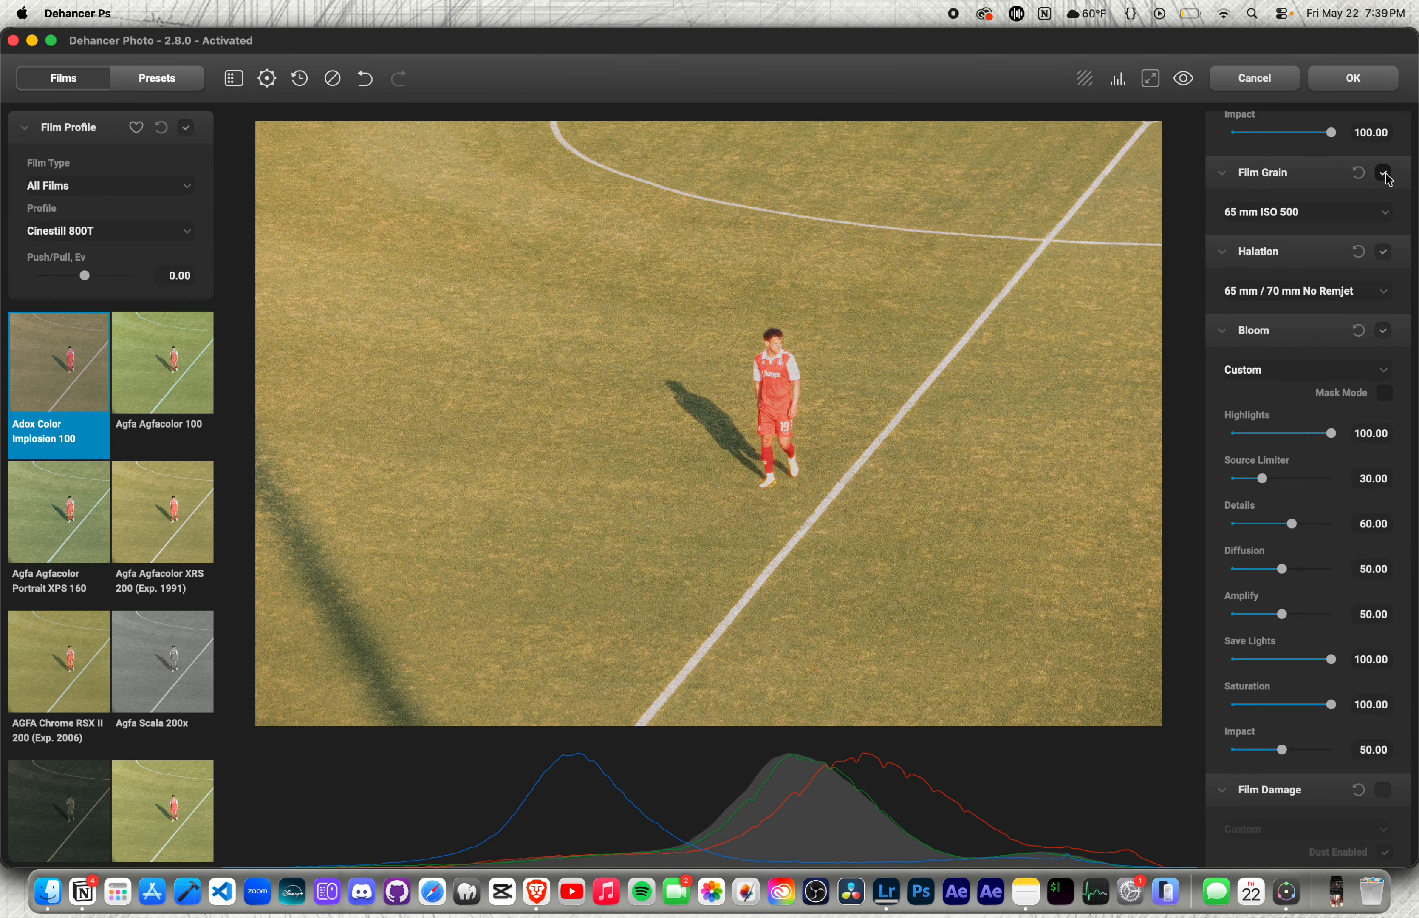
{"action": "left_click", "coordinate": [1385, 174]}
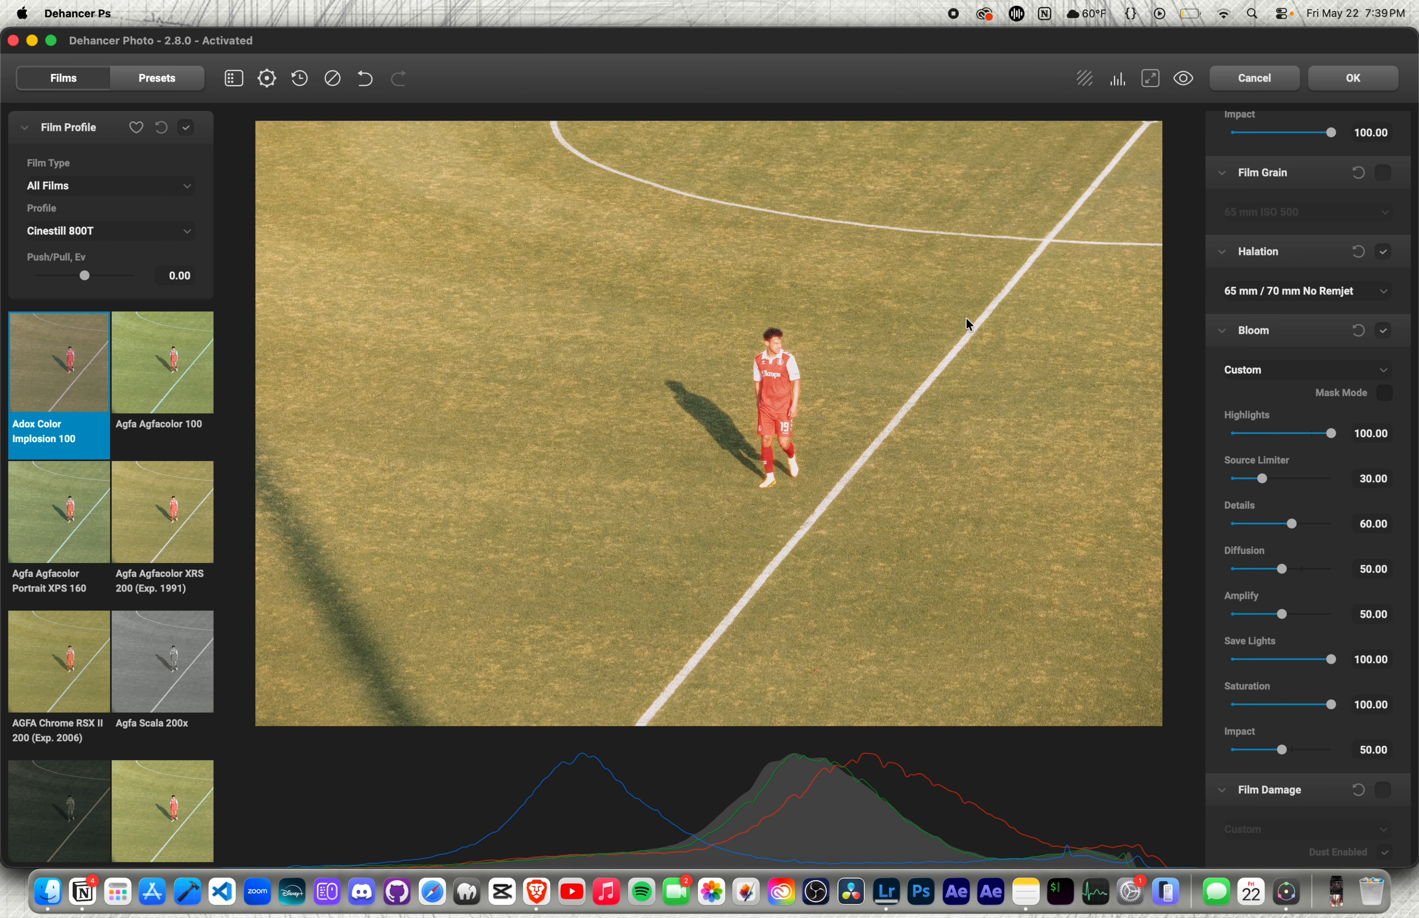
Try adjusting the Bloom Highlights while viewing the player close up, and set the Bloom Impact to 64.17
{"action": "scroll", "coordinate": [784, 321], "scroll_direction": "up", "scroll_amount": 5}
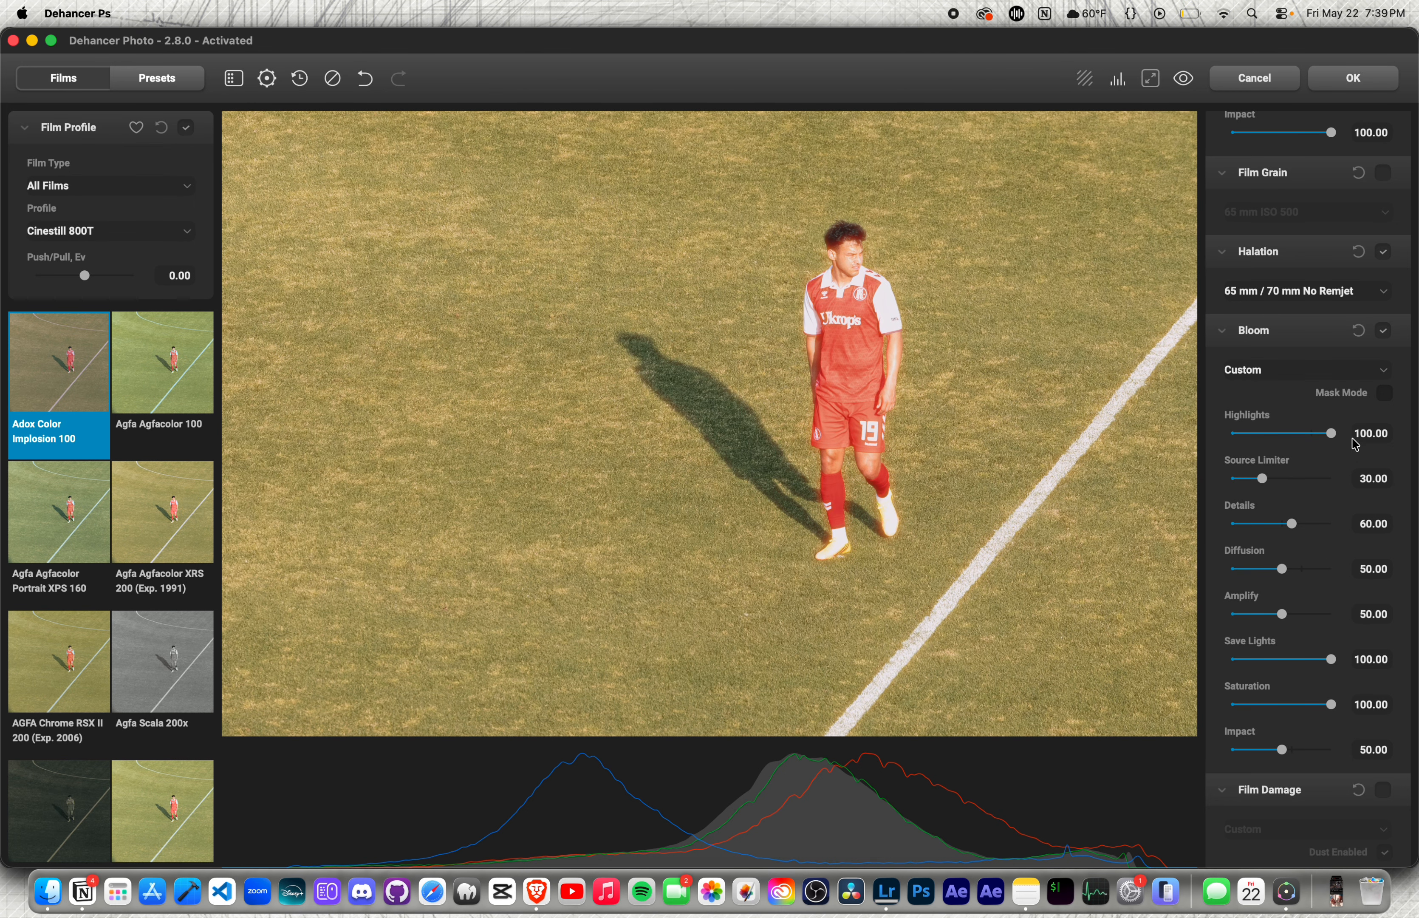
{"action": "mouse_move", "coordinate": [1332, 434]}
{"action": "left_mouse_down"}
{"action": "mouse_move", "coordinate": [1181, 460]}
{"action": "mouse_move", "coordinate": [1335, 447]}
{"action": "mouse_move", "coordinate": [1277, 459]}
{"action": "mouse_move", "coordinate": [1116, 470]}
{"action": "mouse_move", "coordinate": [1345, 459]}
{"action": "mouse_move", "coordinate": [1147, 471]}
{"action": "mouse_move", "coordinate": [1340, 453]}
{"action": "mouse_move", "coordinate": [1200, 444]}
{"action": "mouse_move", "coordinate": [1344, 448]}
{"action": "left_mouse_up"}
{"action": "mouse_move", "coordinate": [1282, 749]}
{"action": "left_mouse_down"}
{"action": "mouse_move", "coordinate": [1311, 759]}
{"action": "mouse_move", "coordinate": [1261, 752]}
{"action": "mouse_move", "coordinate": [1313, 751]}
{"action": "mouse_move", "coordinate": [1275, 752]}
{"action": "mouse_move", "coordinate": [1300, 753]}
{"action": "left_mouse_up"}
Enable Film Damage and apply the Photo 8 mm / Super 8 preset
{"action": "scroll", "coordinate": [1372, 325], "scroll_direction": "down", "scroll_amount": 7}
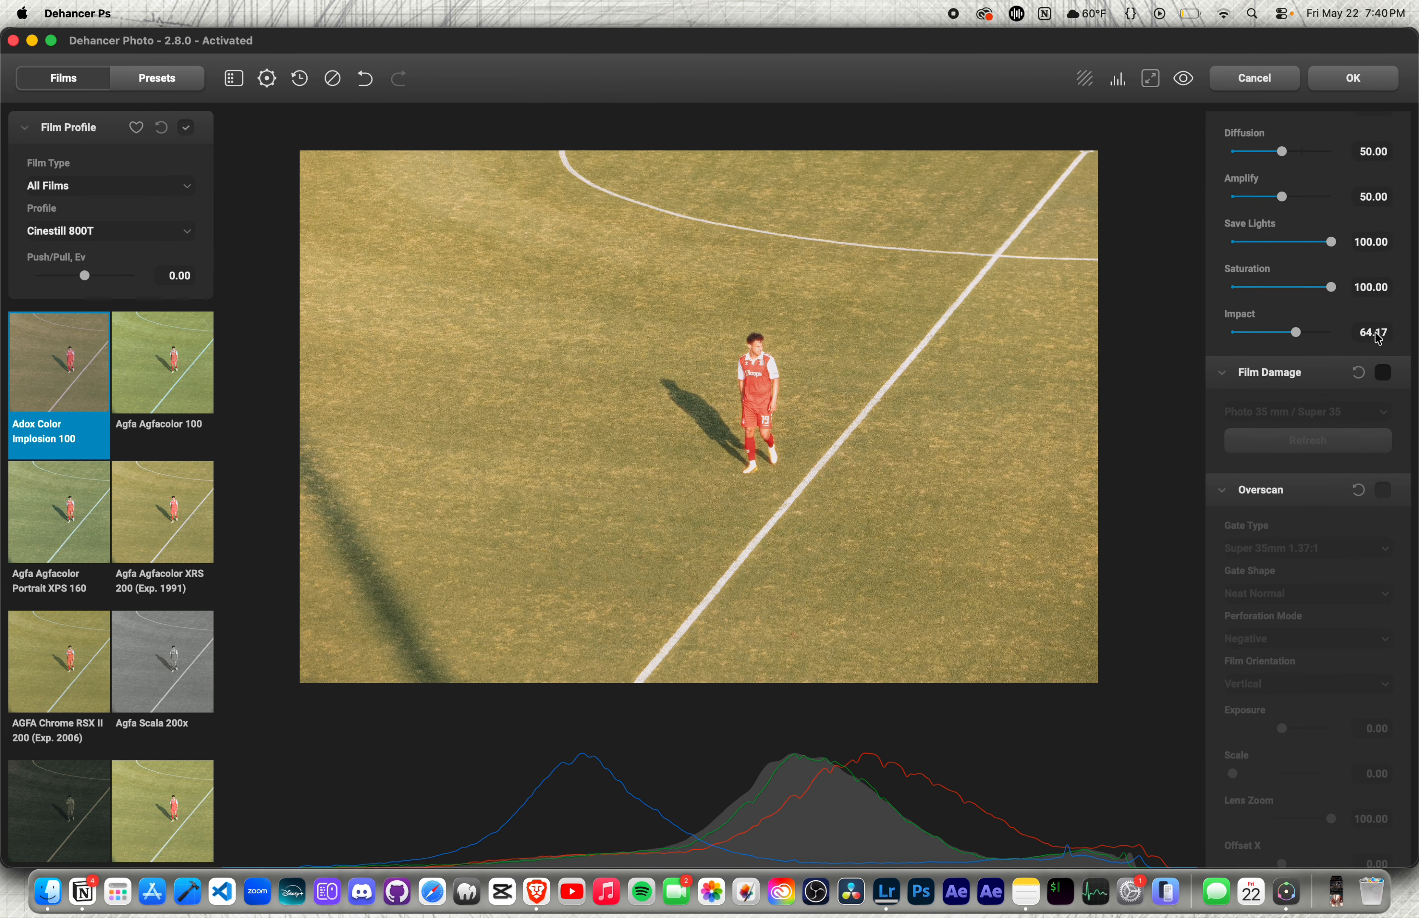
{"action": "scroll", "coordinate": [1371, 326], "scroll_direction": "up", "scroll_amount": 1}
{"action": "scroll", "coordinate": [1377, 338], "scroll_direction": "down", "scroll_amount": 1}
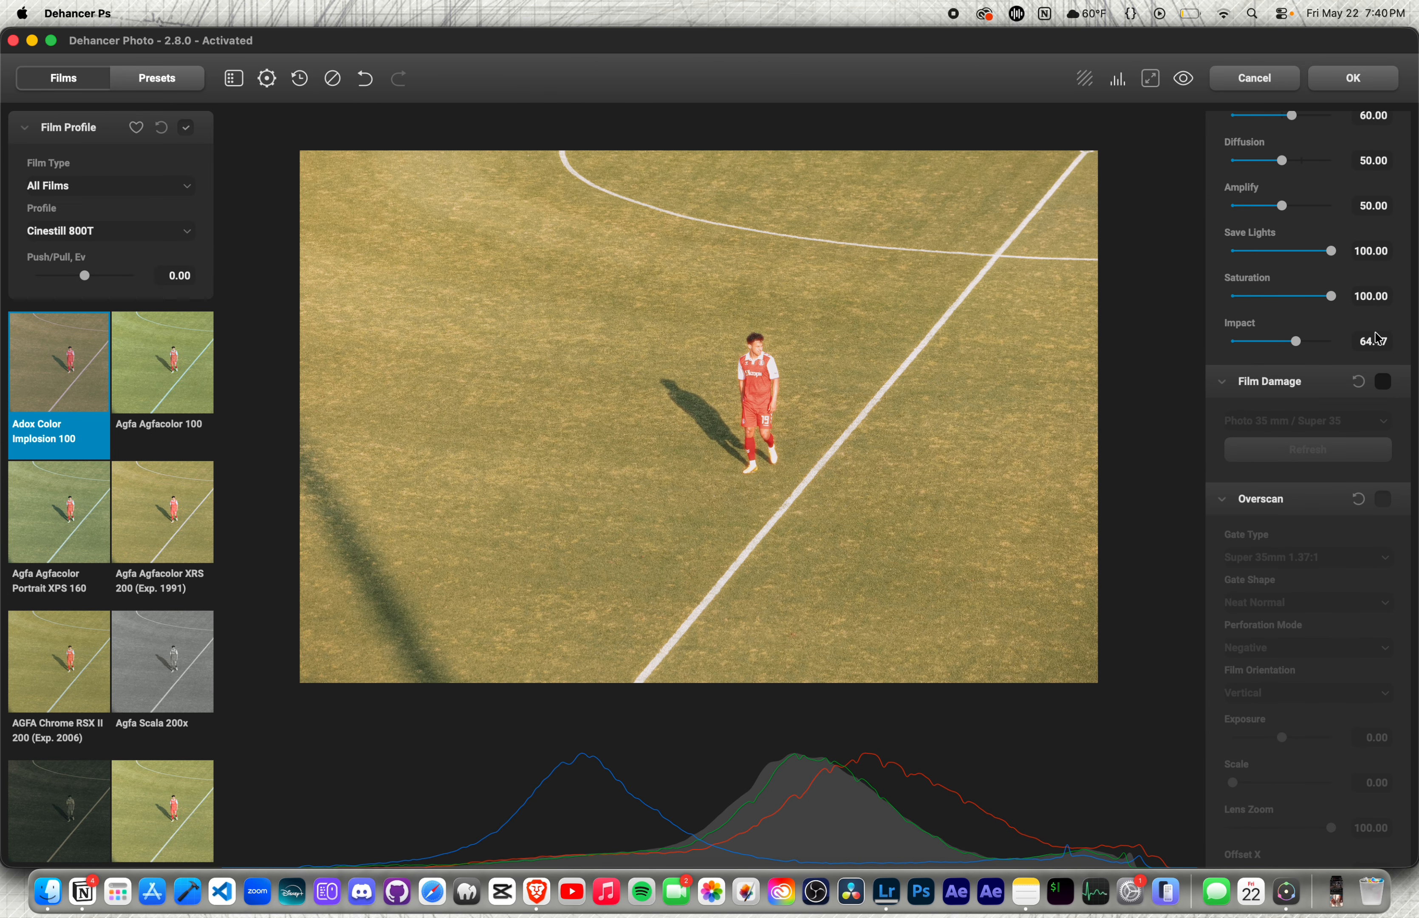
{"action": "left_click", "coordinate": [1379, 386]}
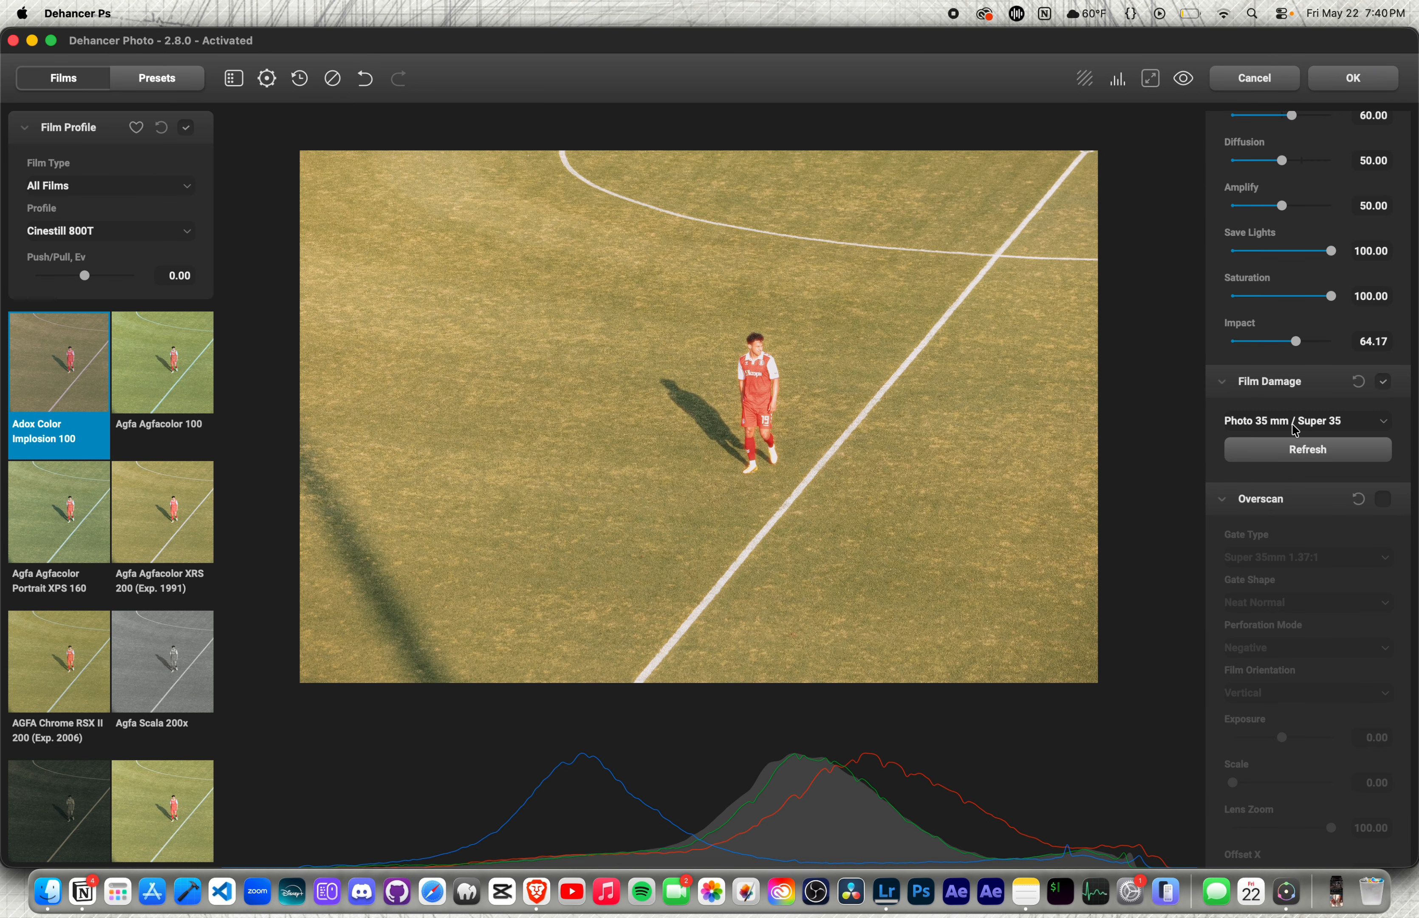
{"action": "left_click", "coordinate": [1295, 431]}
{"action": "left_click", "coordinate": [1282, 401]}
Enable Overscan, compare the photo with and without it, and set the gate type to Super 16mm 1.66:1
{"action": "scroll", "coordinate": [1308, 508], "scroll_direction": "down", "scroll_amount": 5}
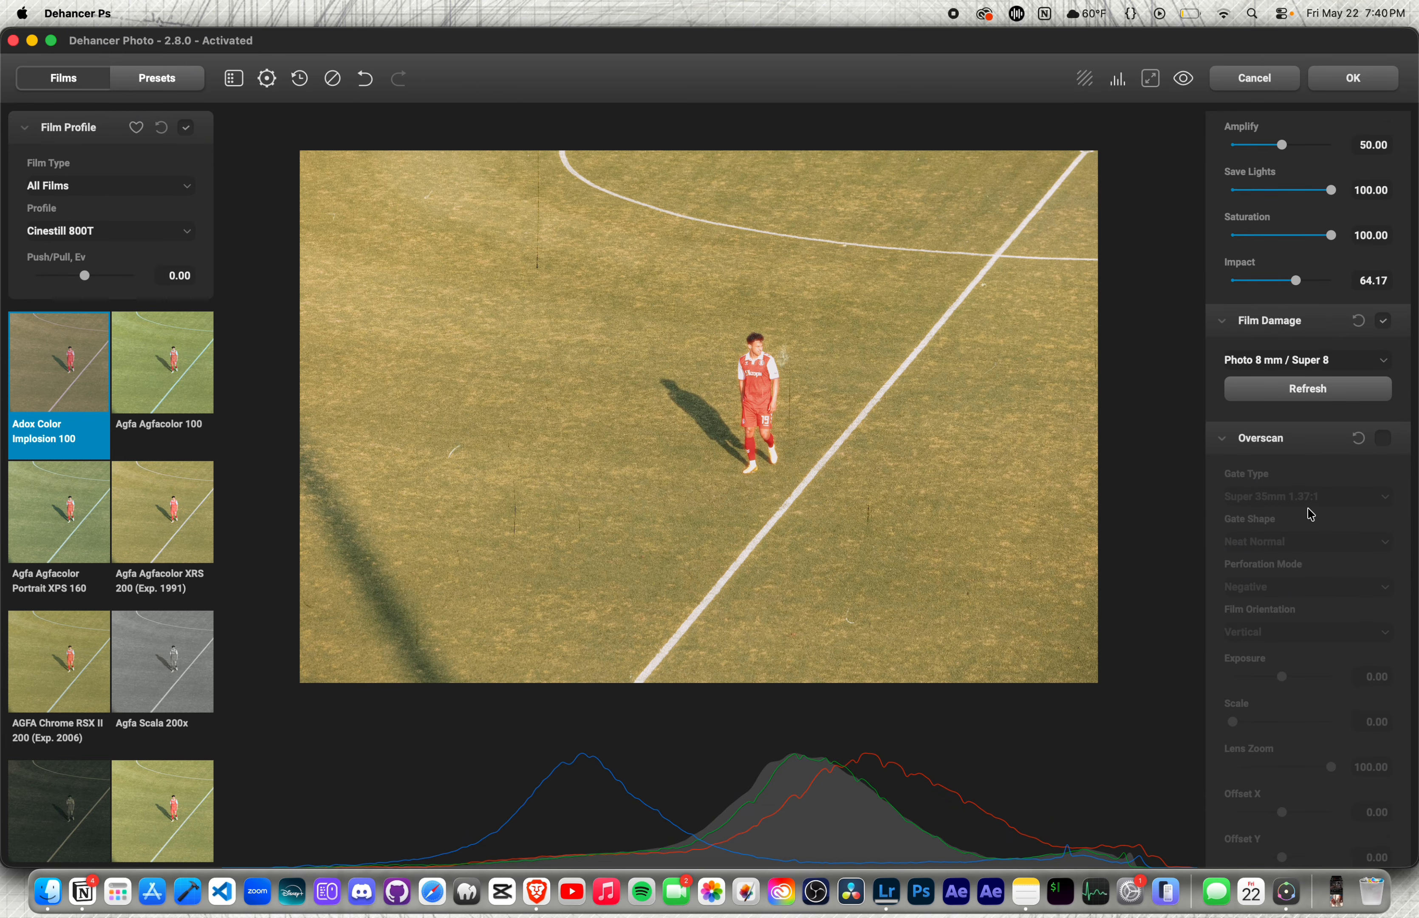
{"action": "left_click", "coordinate": [1384, 262]}
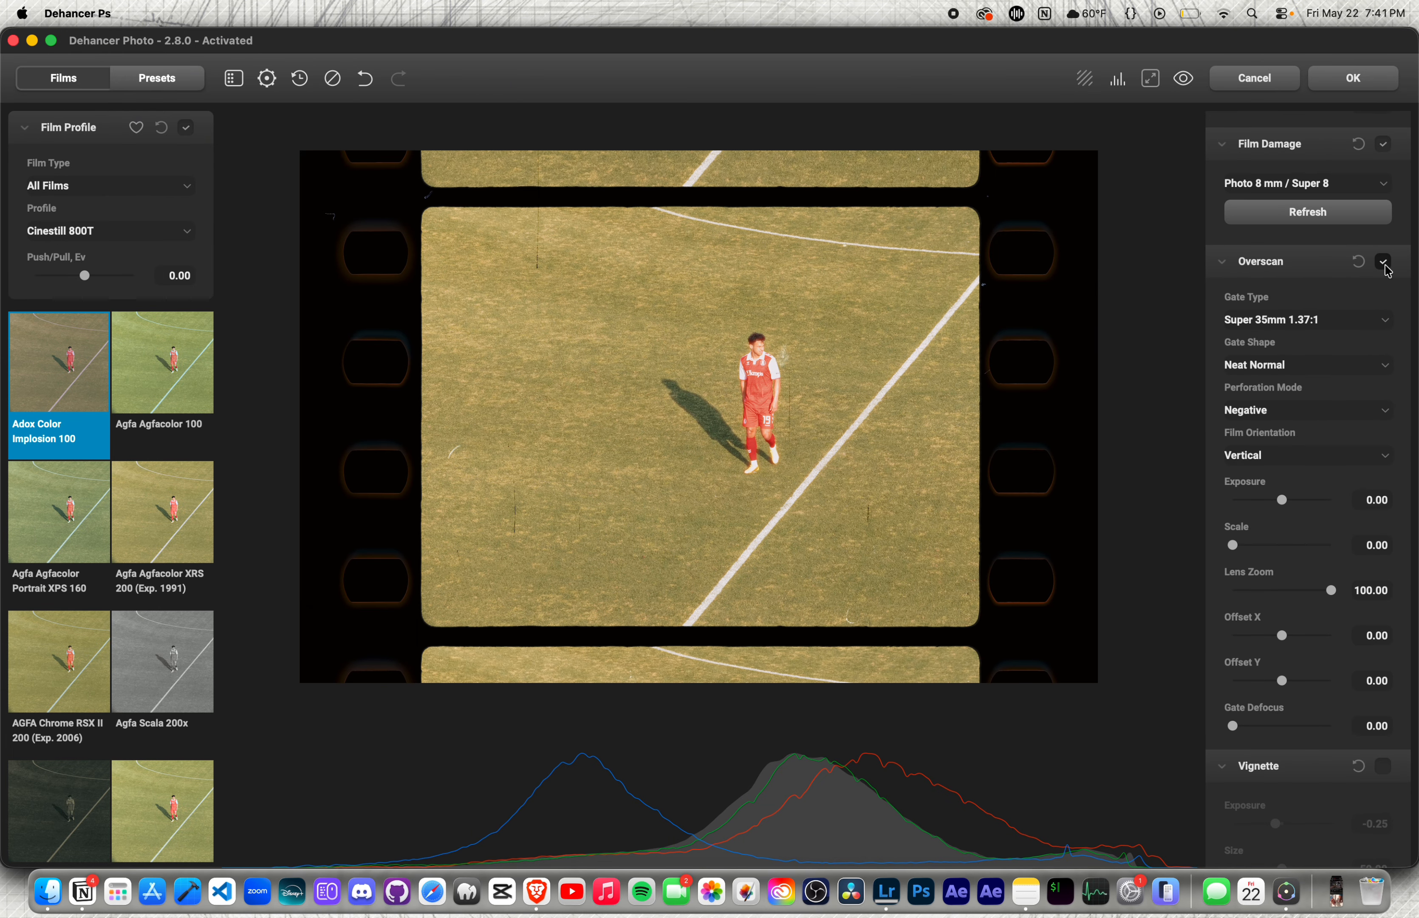
{"action": "left_click", "coordinate": [1384, 262]}
{"action": "left_click", "coordinate": [1384, 262]}
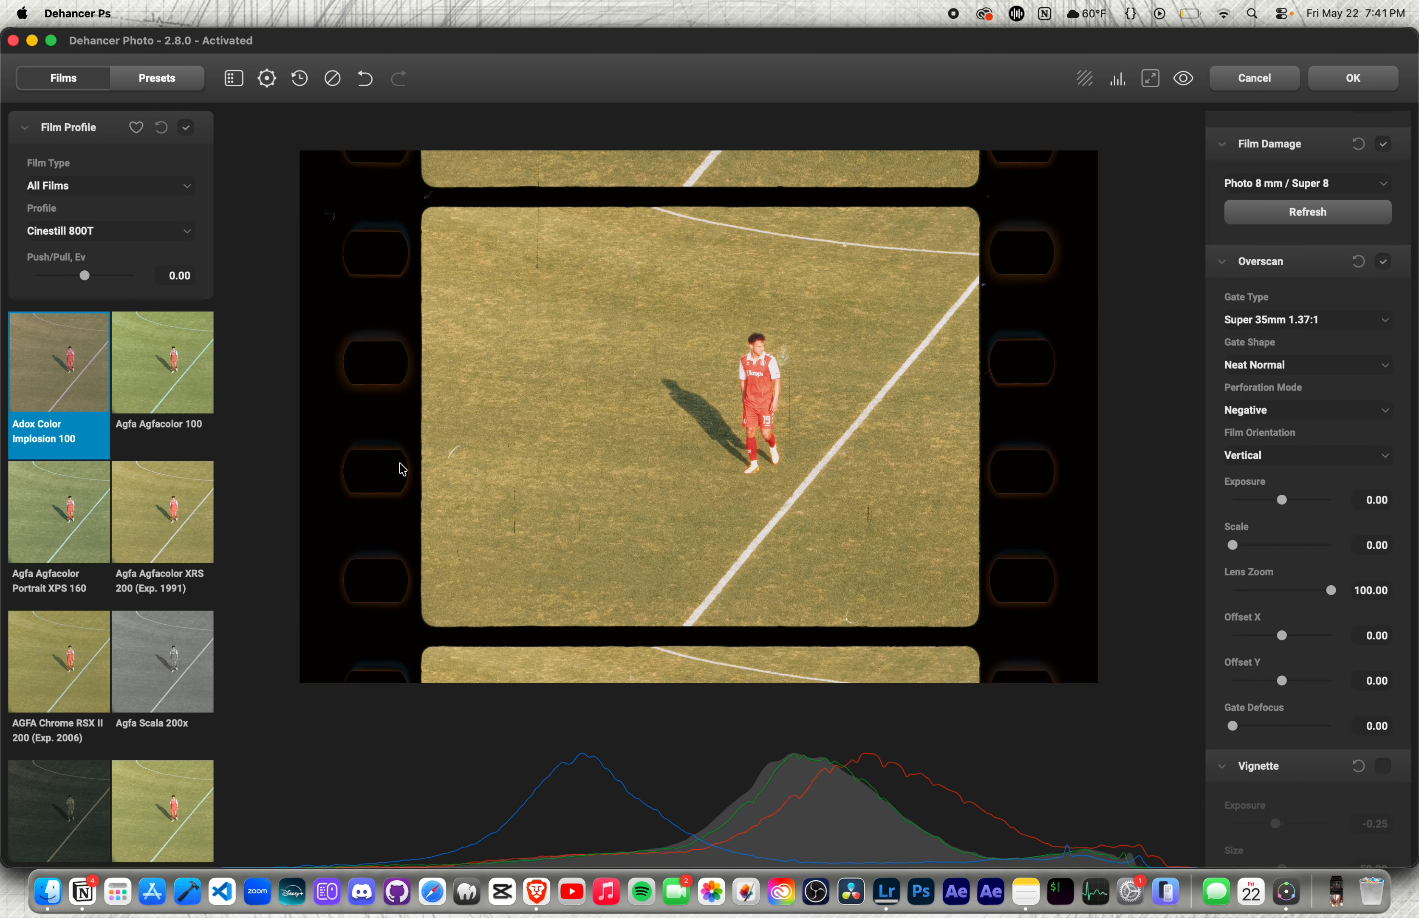
{"action": "left_click", "coordinate": [1297, 322]}
{"action": "left_click", "coordinate": [1263, 294]}
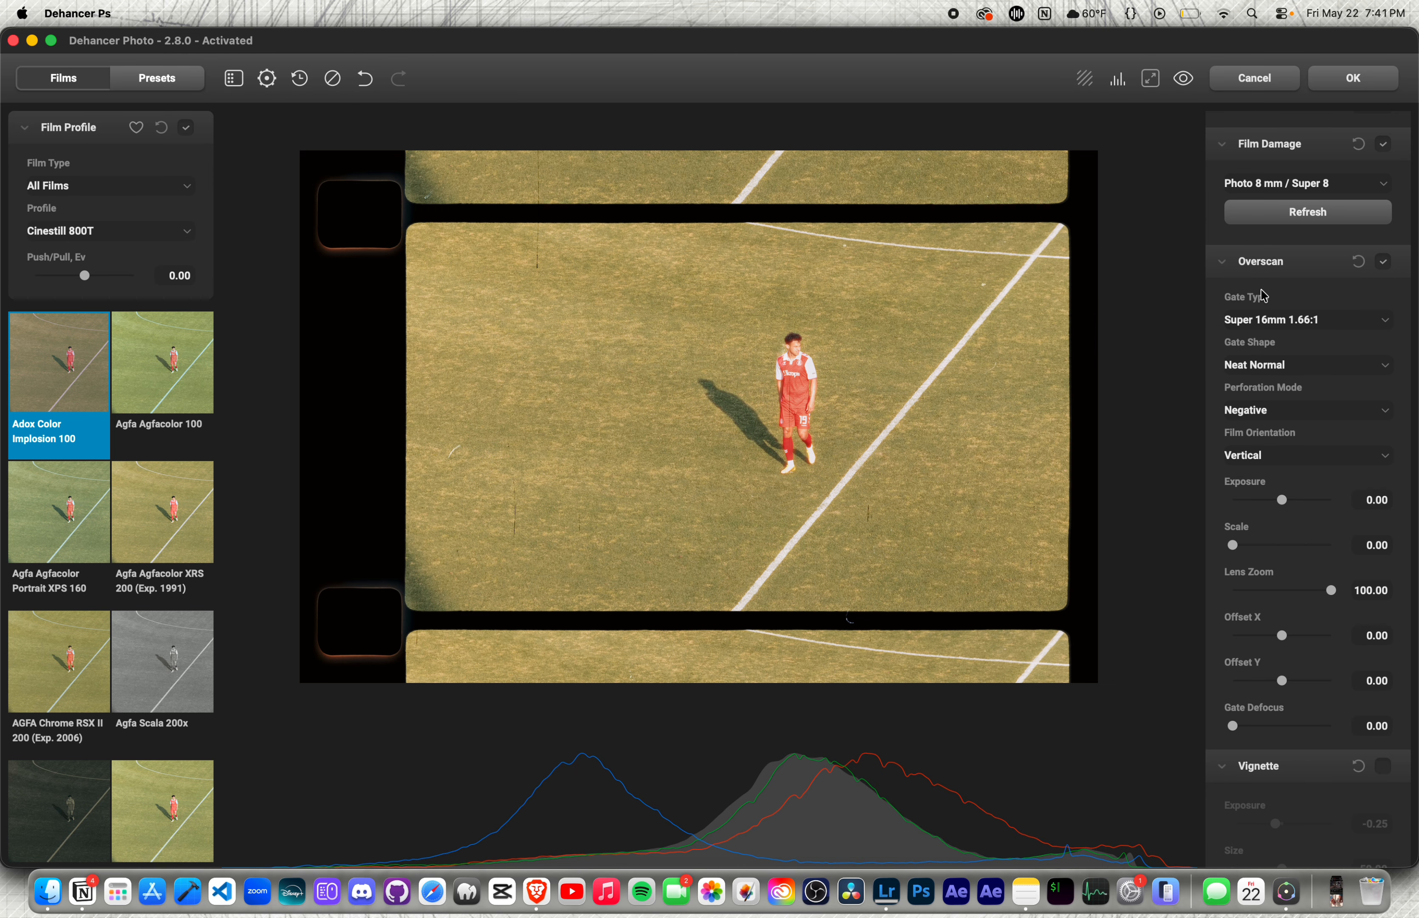
Try the overscan gate types Standard 16mm 1.37:1, Super 8mm 1.33:1, Widescreen 35mm 1.85:1 and Ultra Panavision 65mm 2.76:1
{"action": "left_click", "coordinate": [1273, 321]}
{"action": "left_click", "coordinate": [1273, 302]}
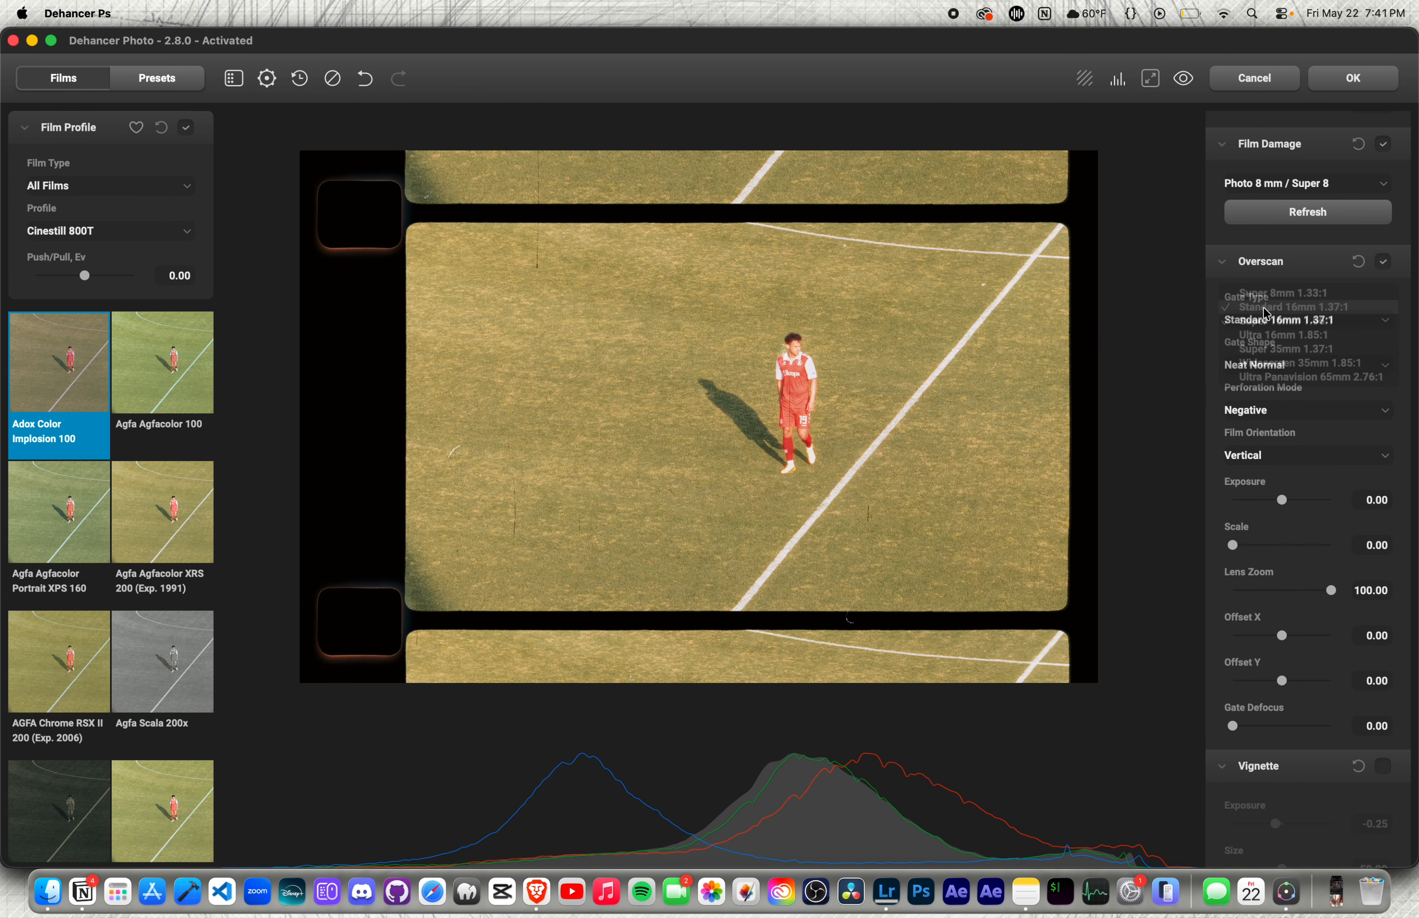
{"action": "left_click", "coordinate": [1273, 325]}
{"action": "left_click", "coordinate": [1264, 302]}
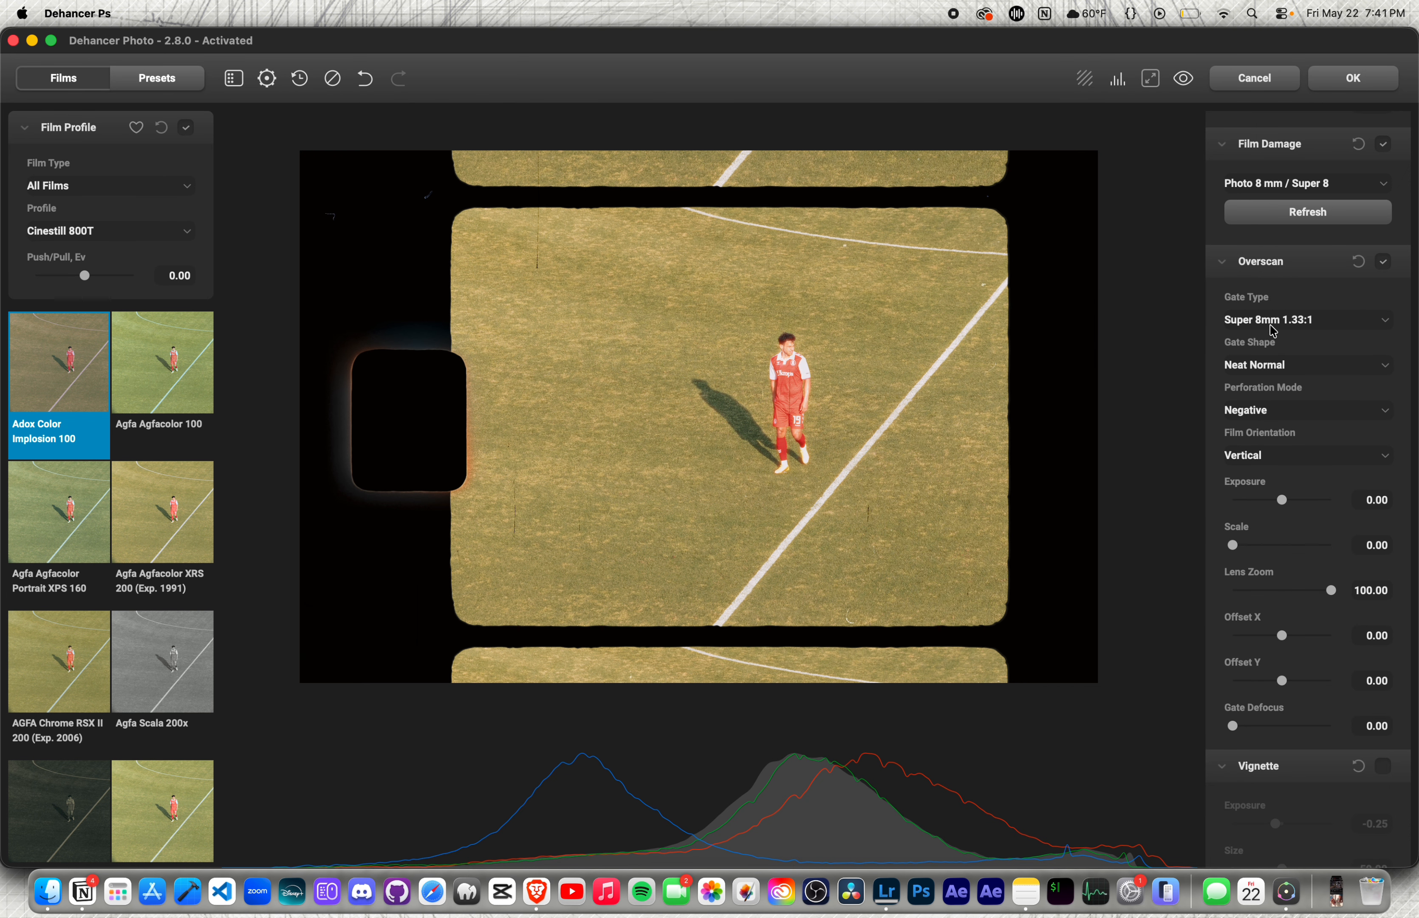
{"action": "left_click", "coordinate": [1268, 325]}
{"action": "left_click", "coordinate": [1272, 392]}
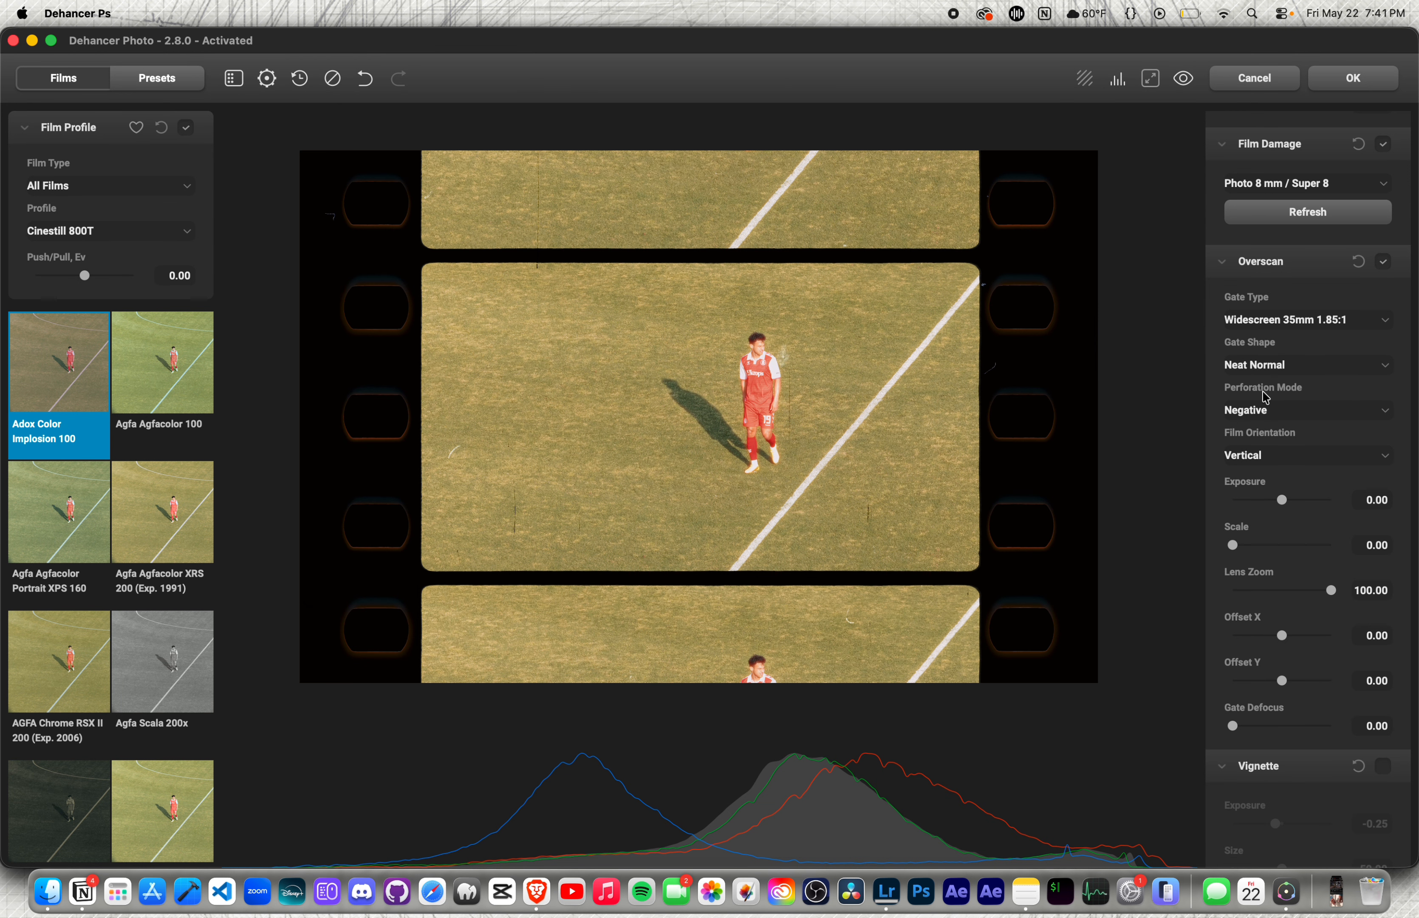
{"action": "left_click", "coordinate": [1286, 321]}
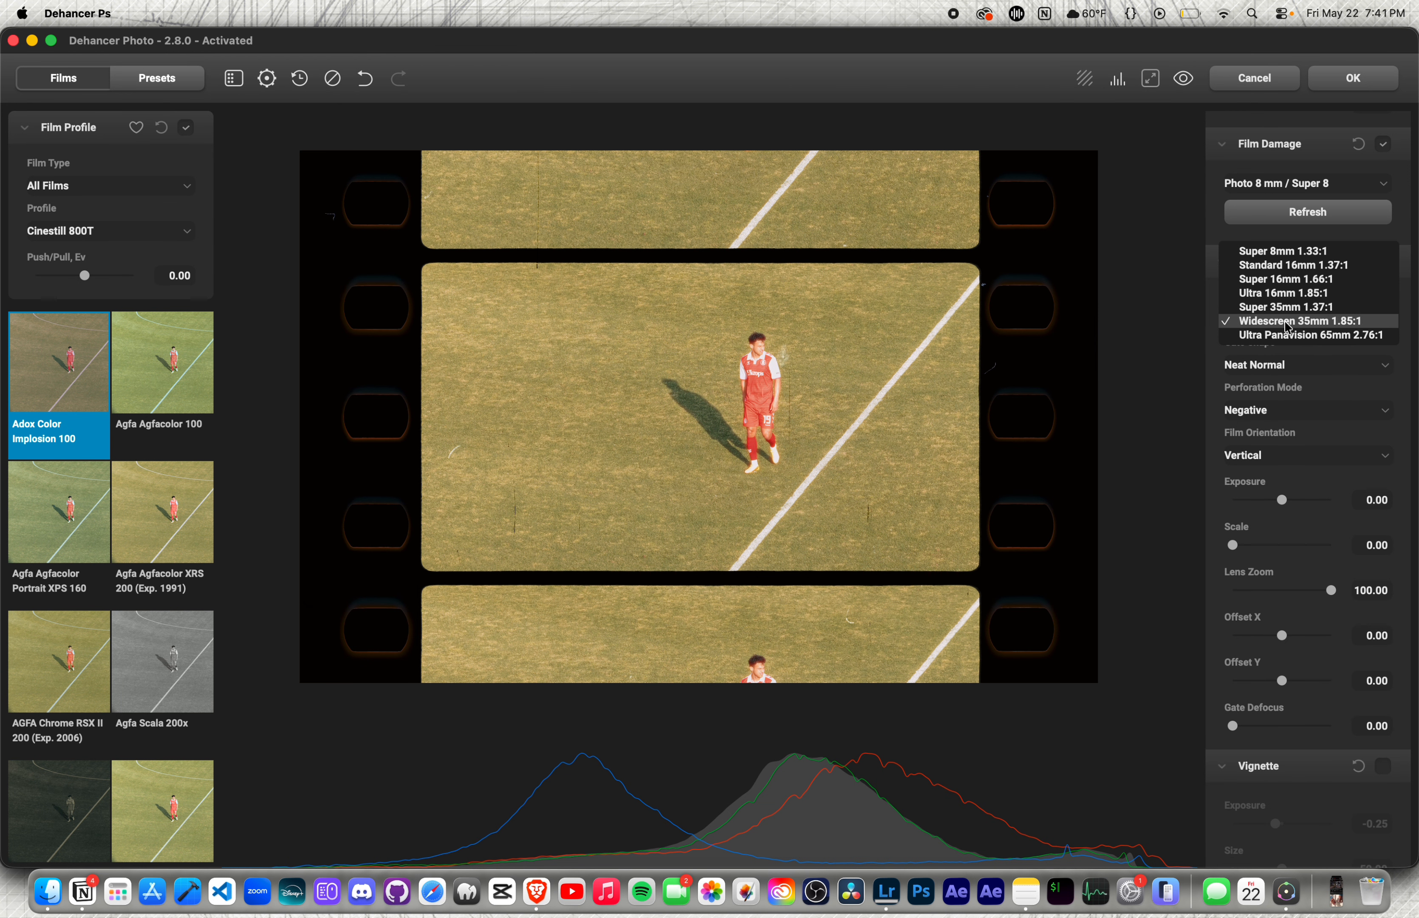
{"action": "left_click", "coordinate": [1287, 335]}
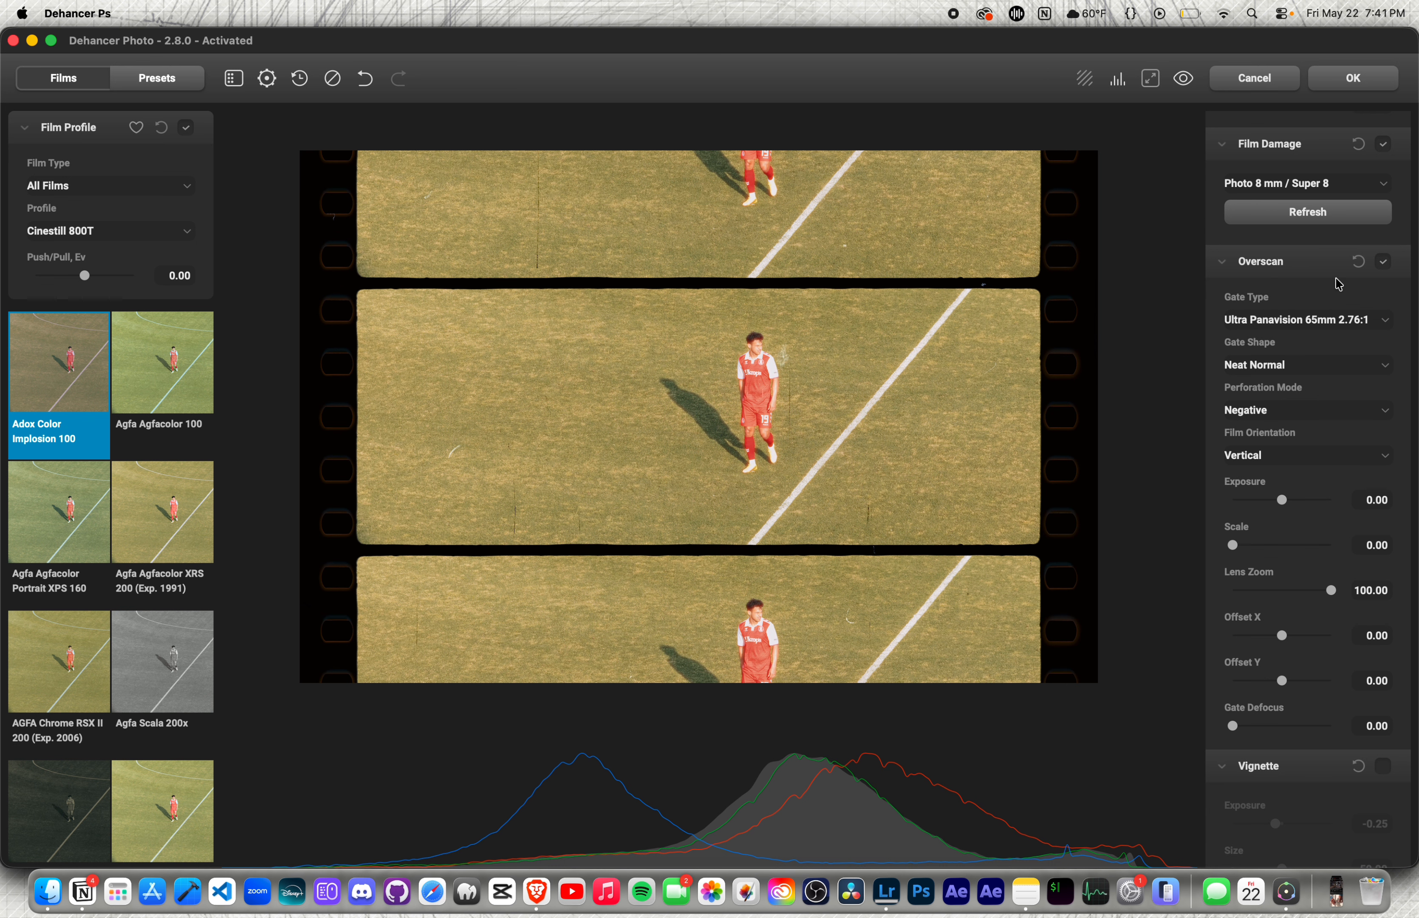
Turn off Overscan, and preview the Vignette effect before switching it off again
{"action": "left_click", "coordinate": [1384, 263]}
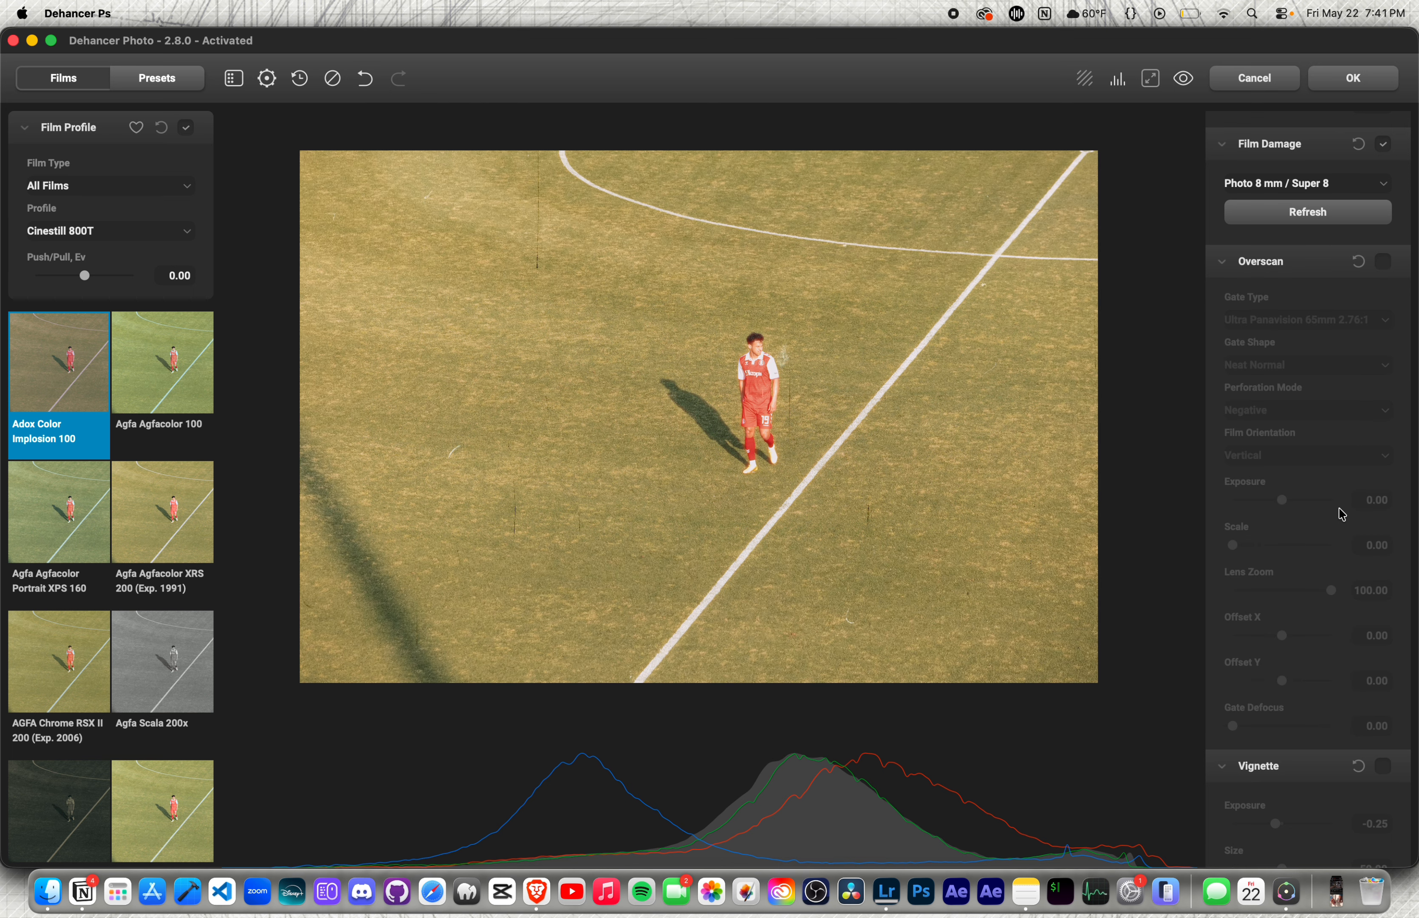
{"action": "scroll", "coordinate": [1341, 509], "scroll_direction": "down", "scroll_amount": 4}
{"action": "left_click", "coordinate": [1380, 653]}
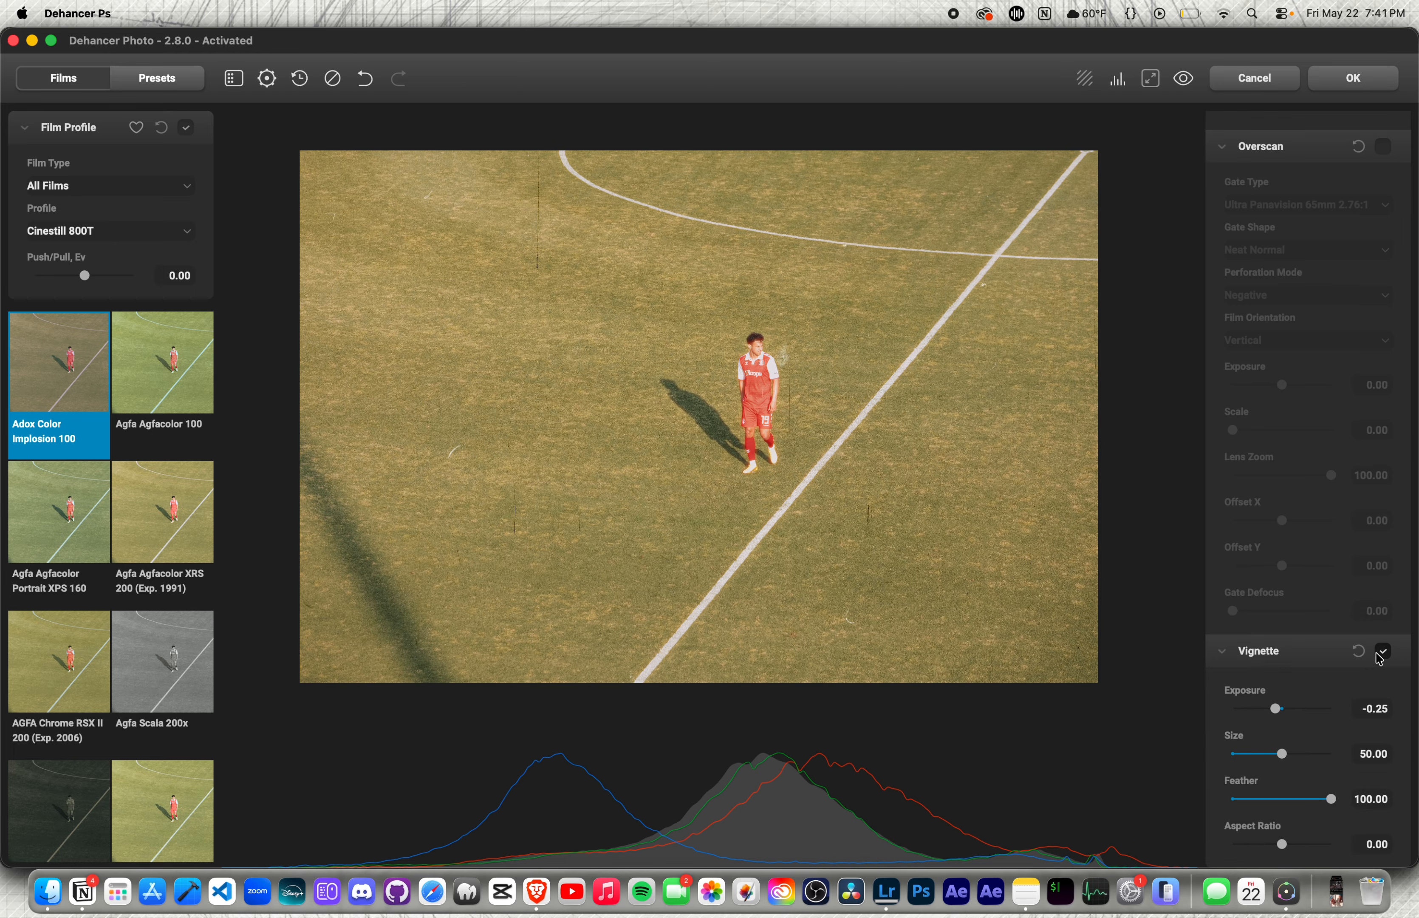
{"action": "left_click", "coordinate": [1382, 652]}
Try the Kodak Pro Image 100 and Kodak Supra 100 film profiles, and apply Kodak Color Plus 200
{"action": "scroll", "coordinate": [1341, 596], "scroll_direction": "up", "scroll_amount": 10}
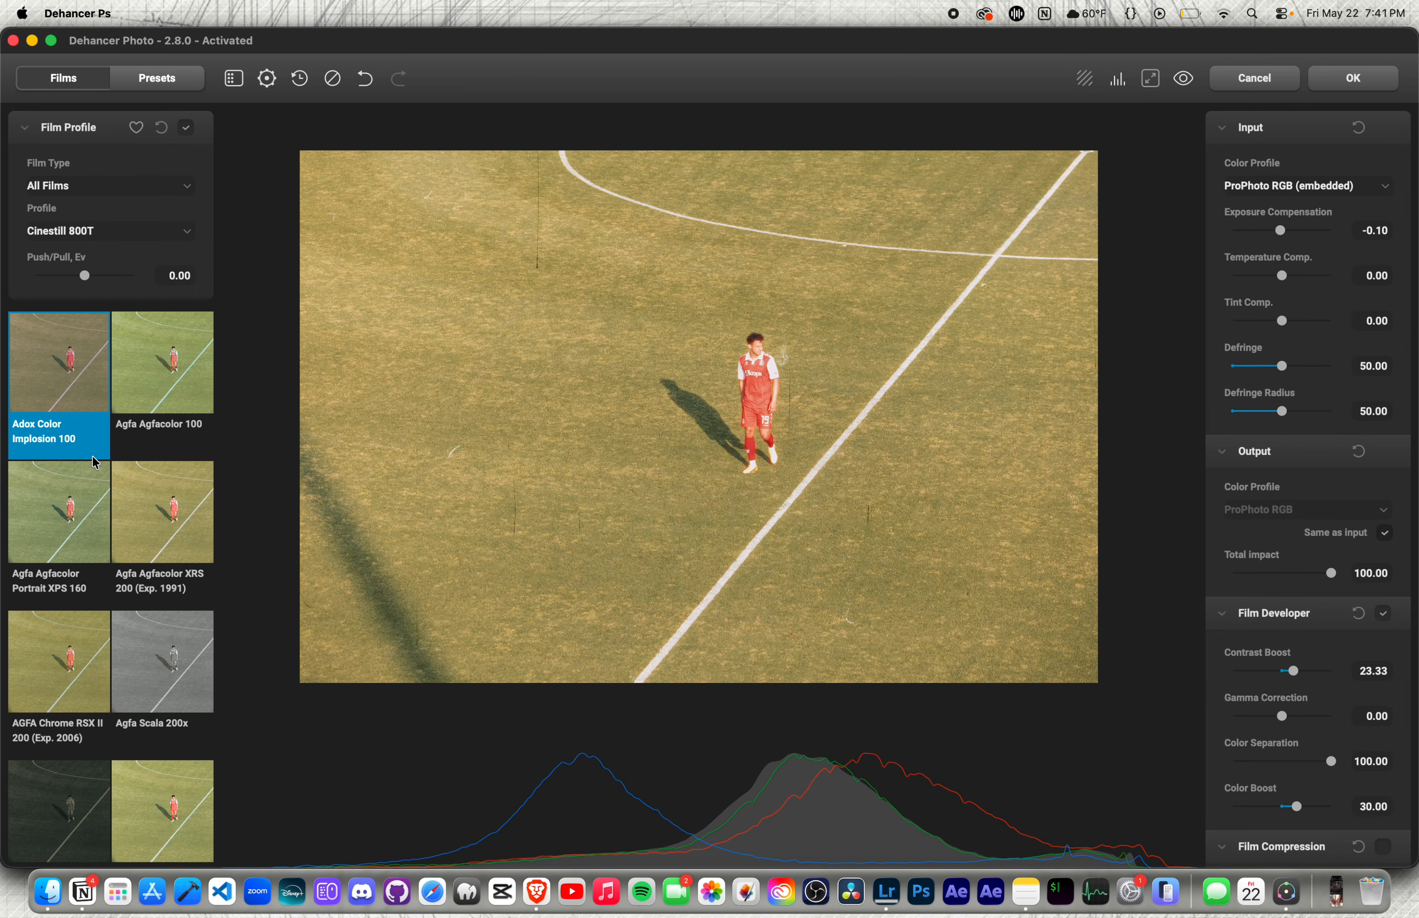
{"action": "scroll", "coordinate": [96, 461], "scroll_direction": "down", "scroll_amount": 15}
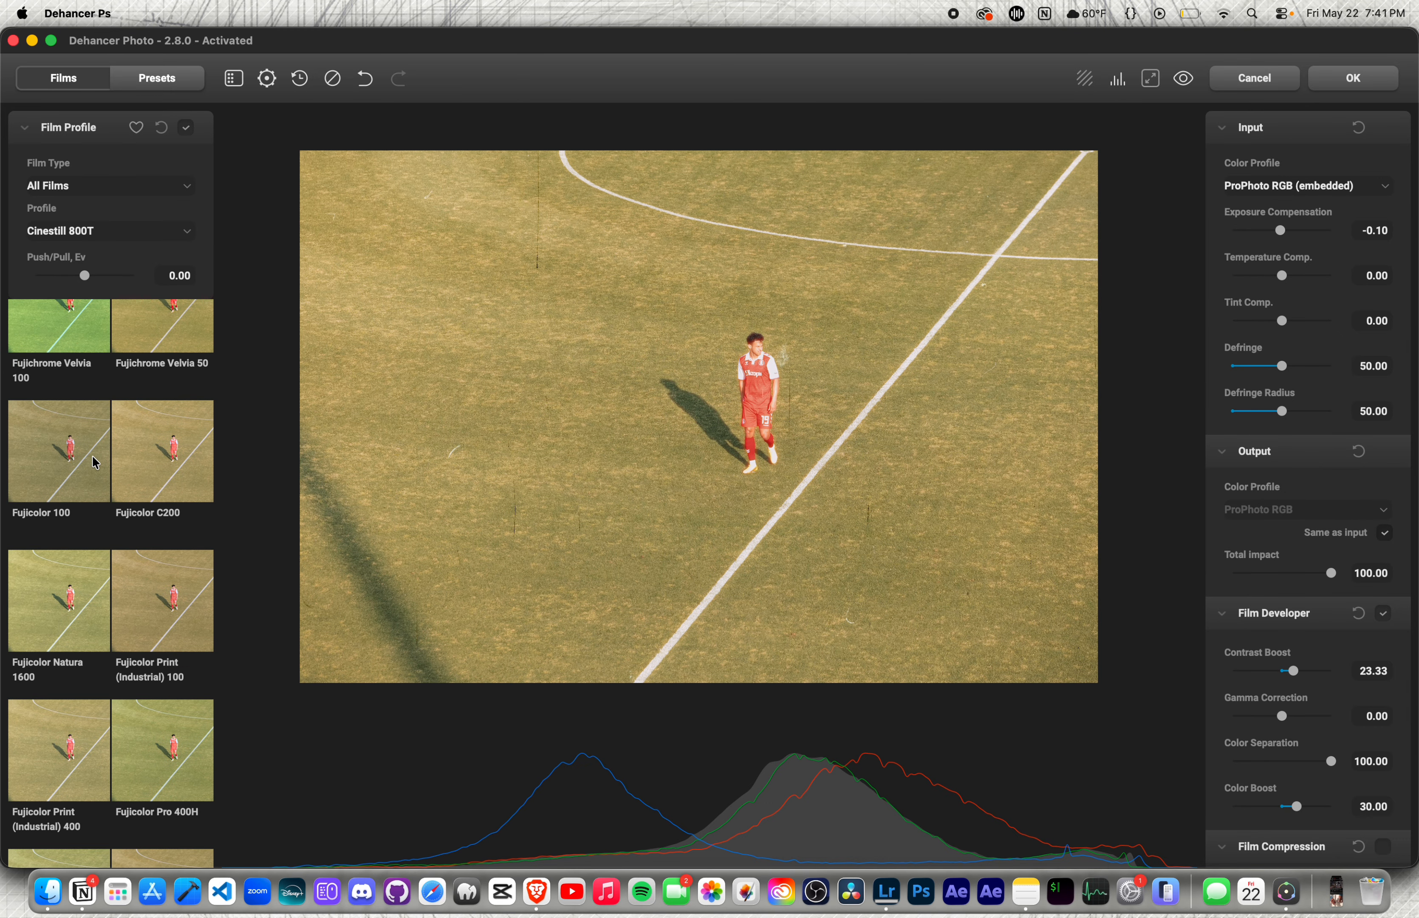
{"action": "scroll", "coordinate": [95, 461], "scroll_direction": "down", "scroll_amount": 15}
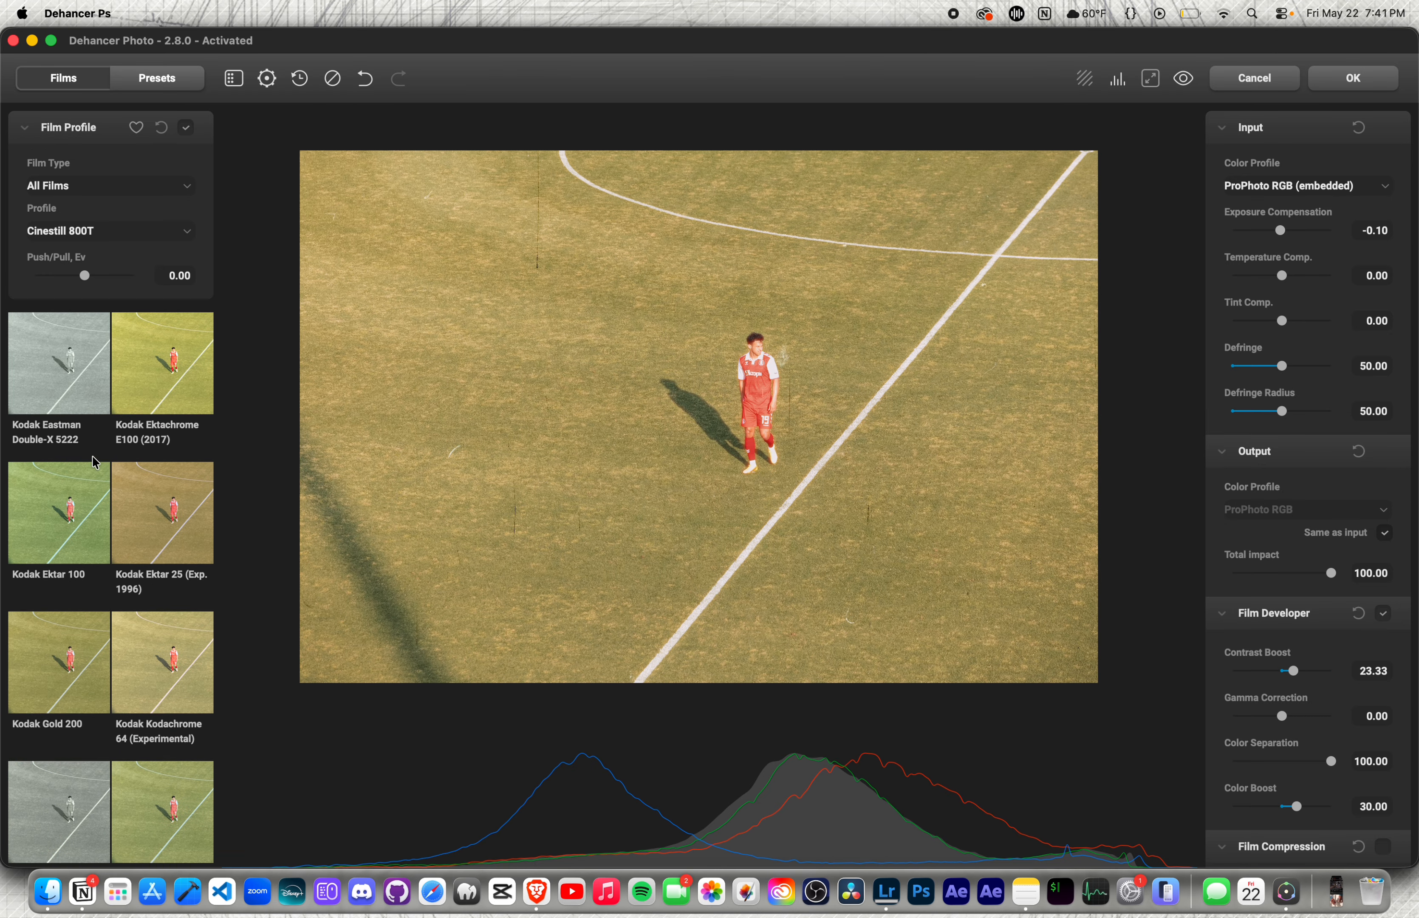
{"action": "scroll", "coordinate": [95, 462], "scroll_direction": "down", "scroll_amount": 8}
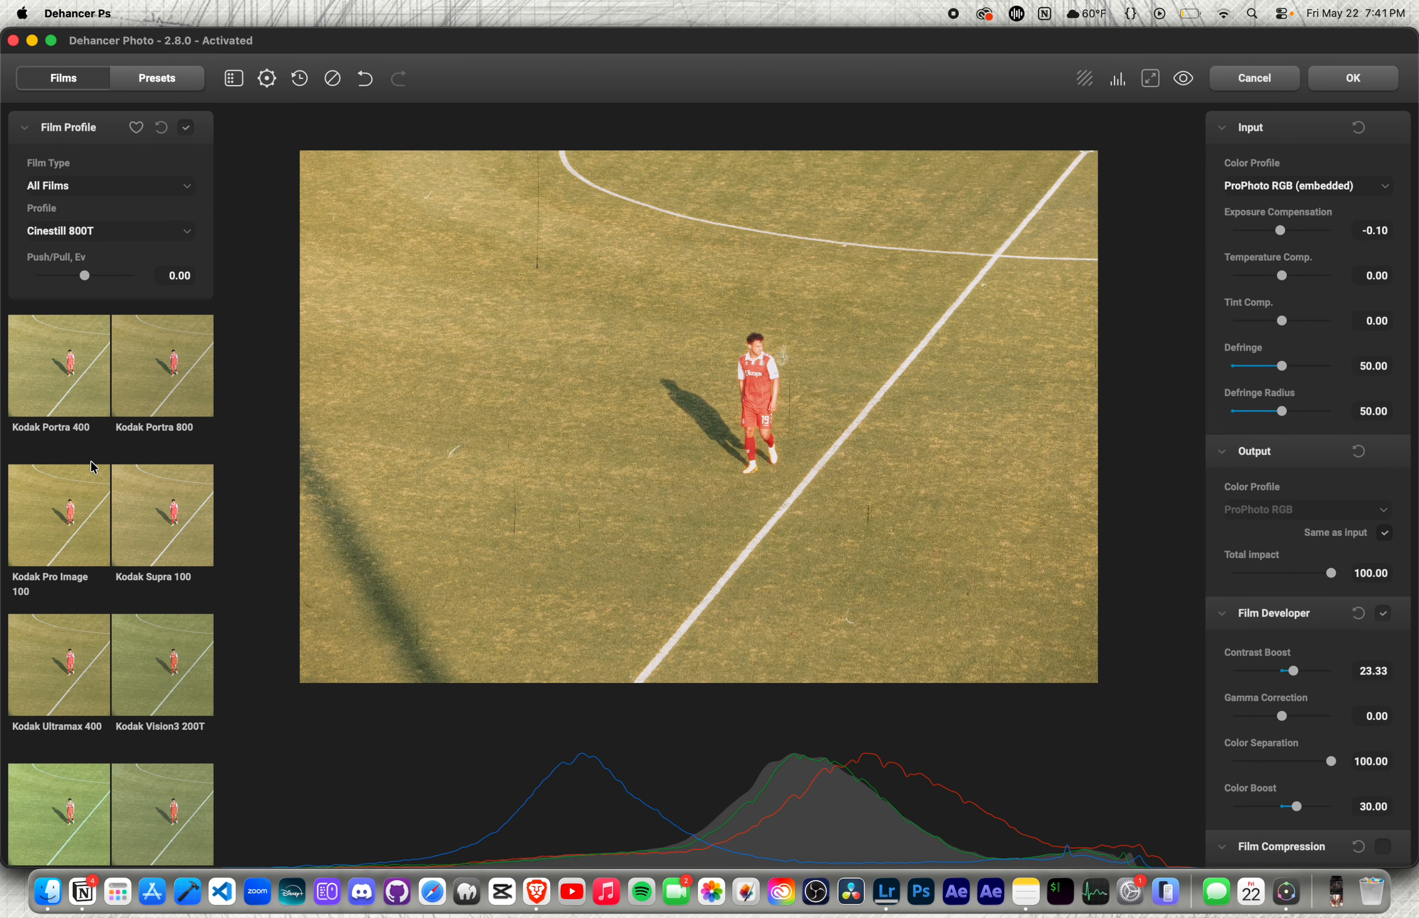
{"action": "left_click", "coordinate": [72, 517]}
{"action": "left_click", "coordinate": [167, 524]}
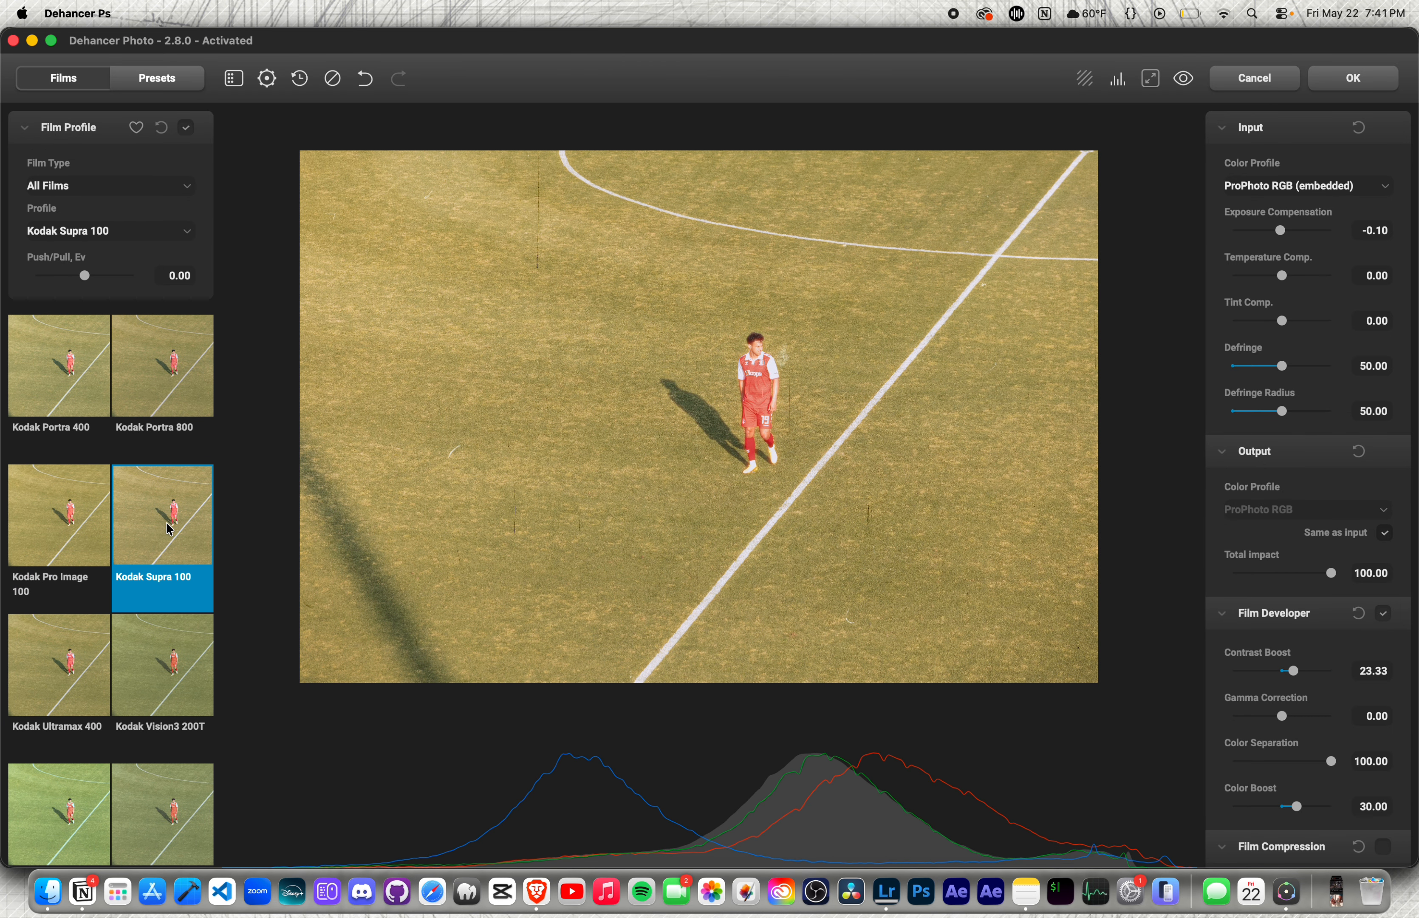
{"action": "scroll", "coordinate": [161, 656], "scroll_direction": "down", "scroll_amount": 4}
{"action": "left_click", "coordinate": [160, 781]}
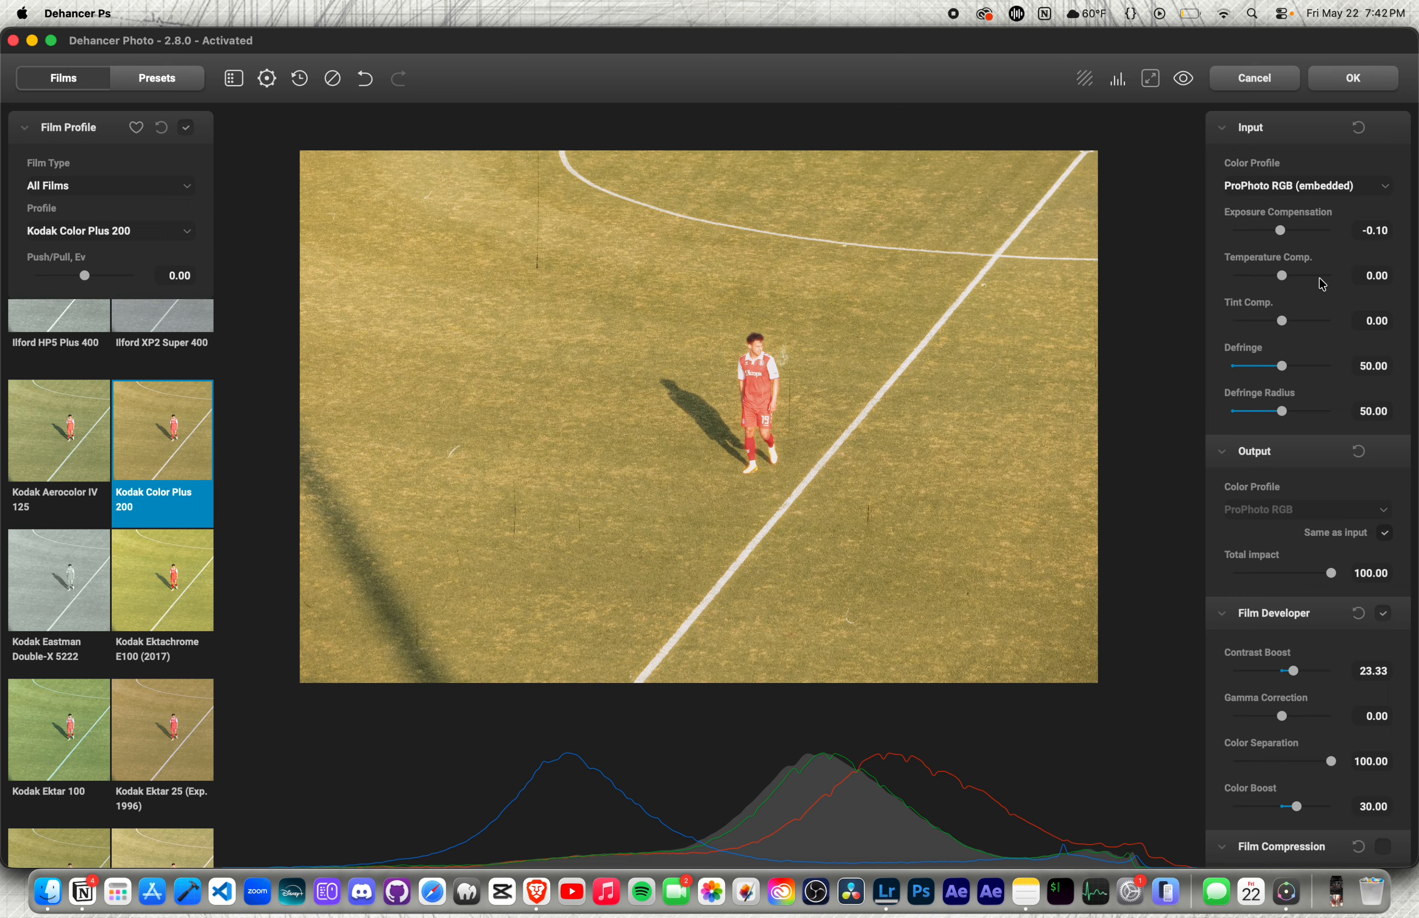
Enable Expand, set its Black Point to 10 and adjust its White Point
{"action": "scroll", "coordinate": [1299, 369], "scroll_direction": "down", "scroll_amount": 10}
{"action": "left_click", "coordinate": [1383, 297]}
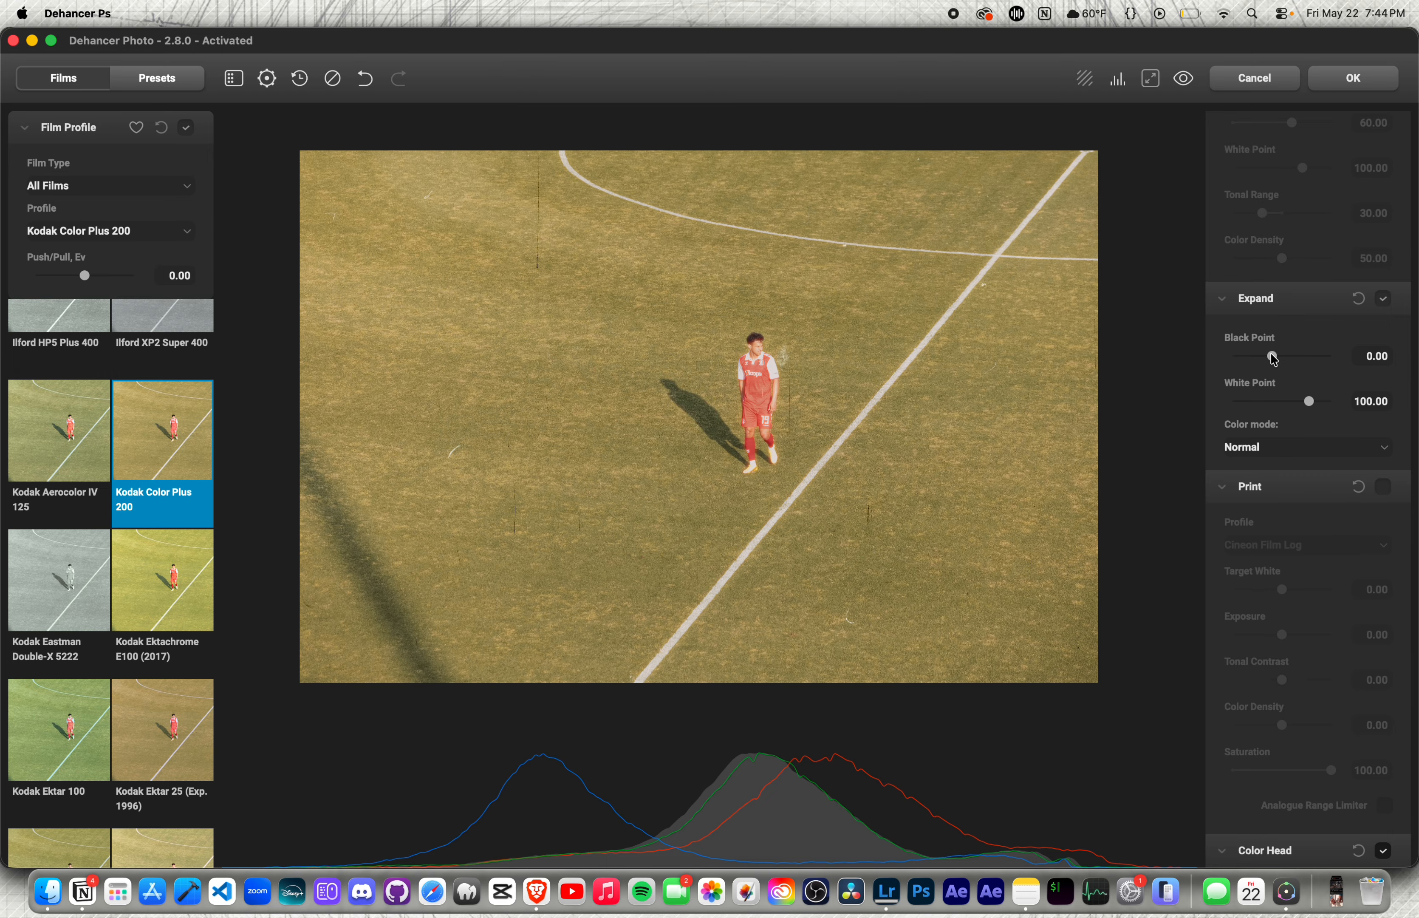
{"action": "mouse_move", "coordinate": [1274, 360]}
{"action": "left_mouse_down"}
{"action": "mouse_move", "coordinate": [1304, 360]}
{"action": "mouse_move", "coordinate": [1238, 362]}
{"action": "mouse_move", "coordinate": [1294, 364]}
{"action": "left_mouse_up"}
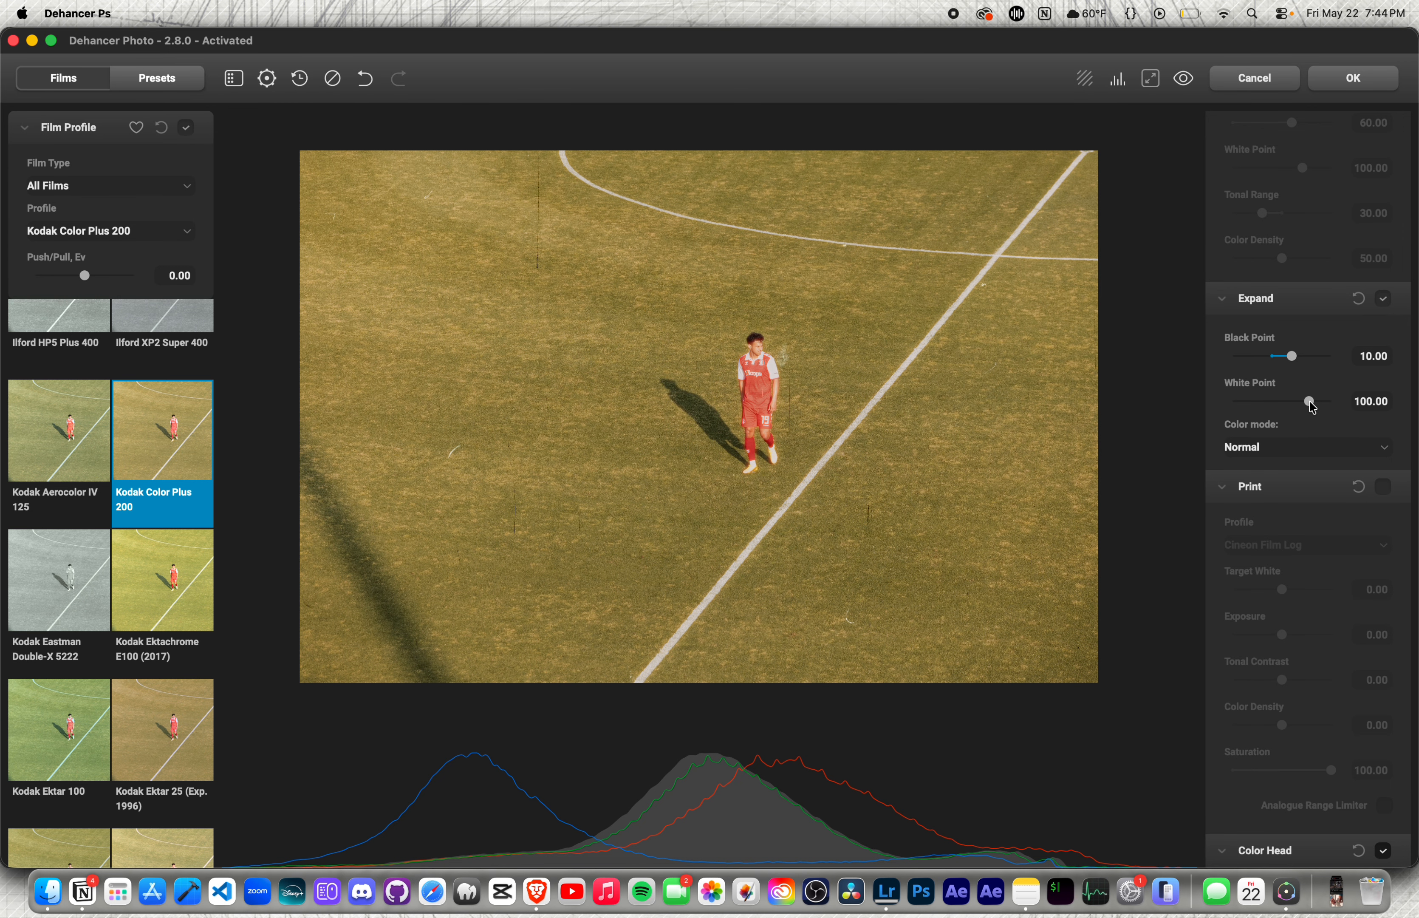
{"action": "mouse_move", "coordinate": [1312, 407]}
{"action": "left_mouse_down"}
{"action": "mouse_move", "coordinate": [1256, 417]}
{"action": "mouse_move", "coordinate": [1320, 418]}
{"action": "left_mouse_up"}
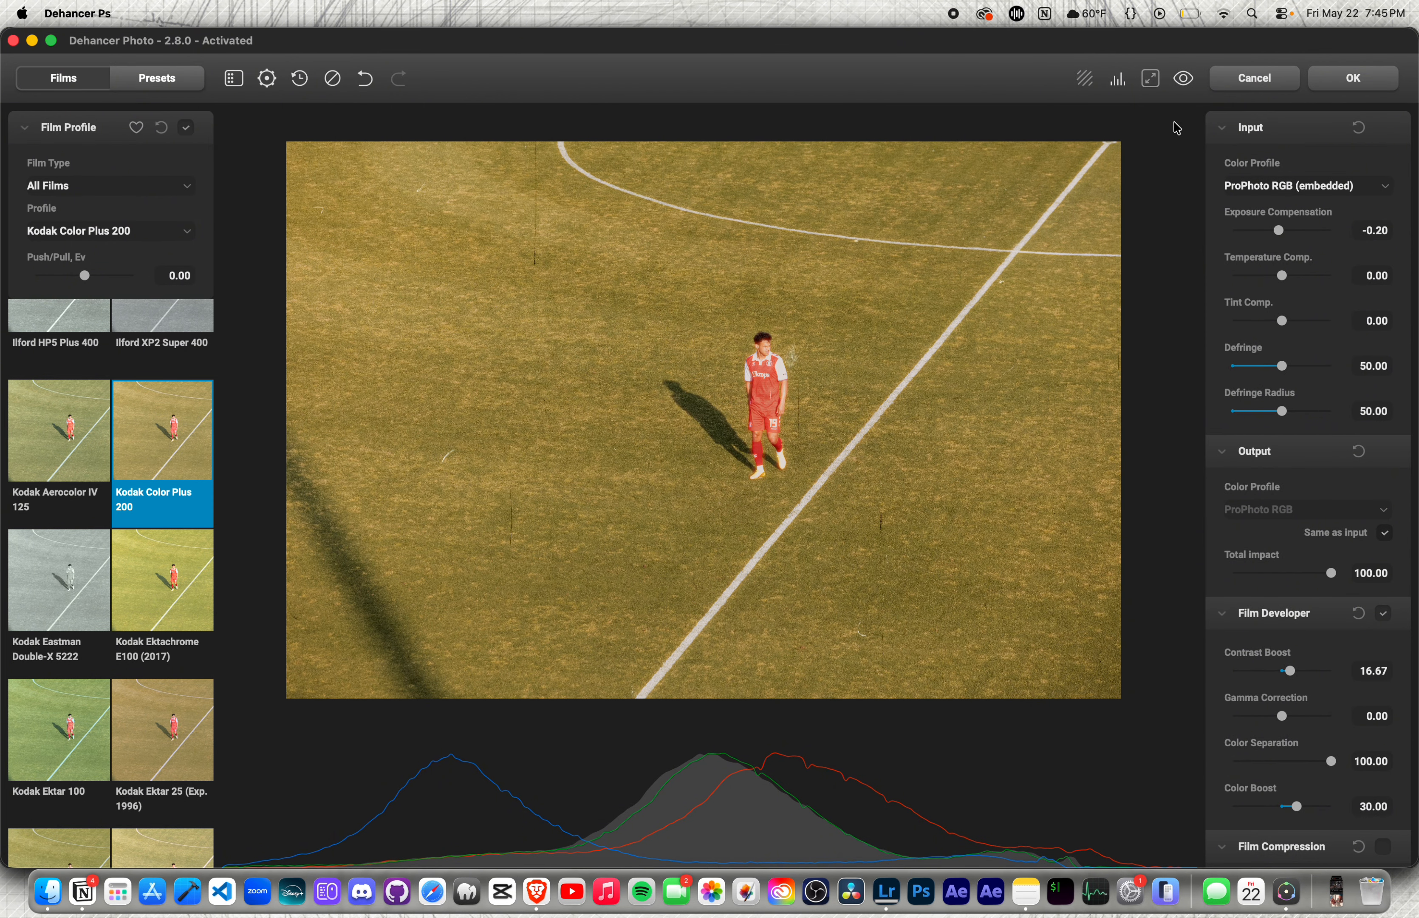
Compare the photo with and without the film look, then accept the edit and bring it back into Lightroom
{"action": "left_click", "coordinate": [1184, 81]}
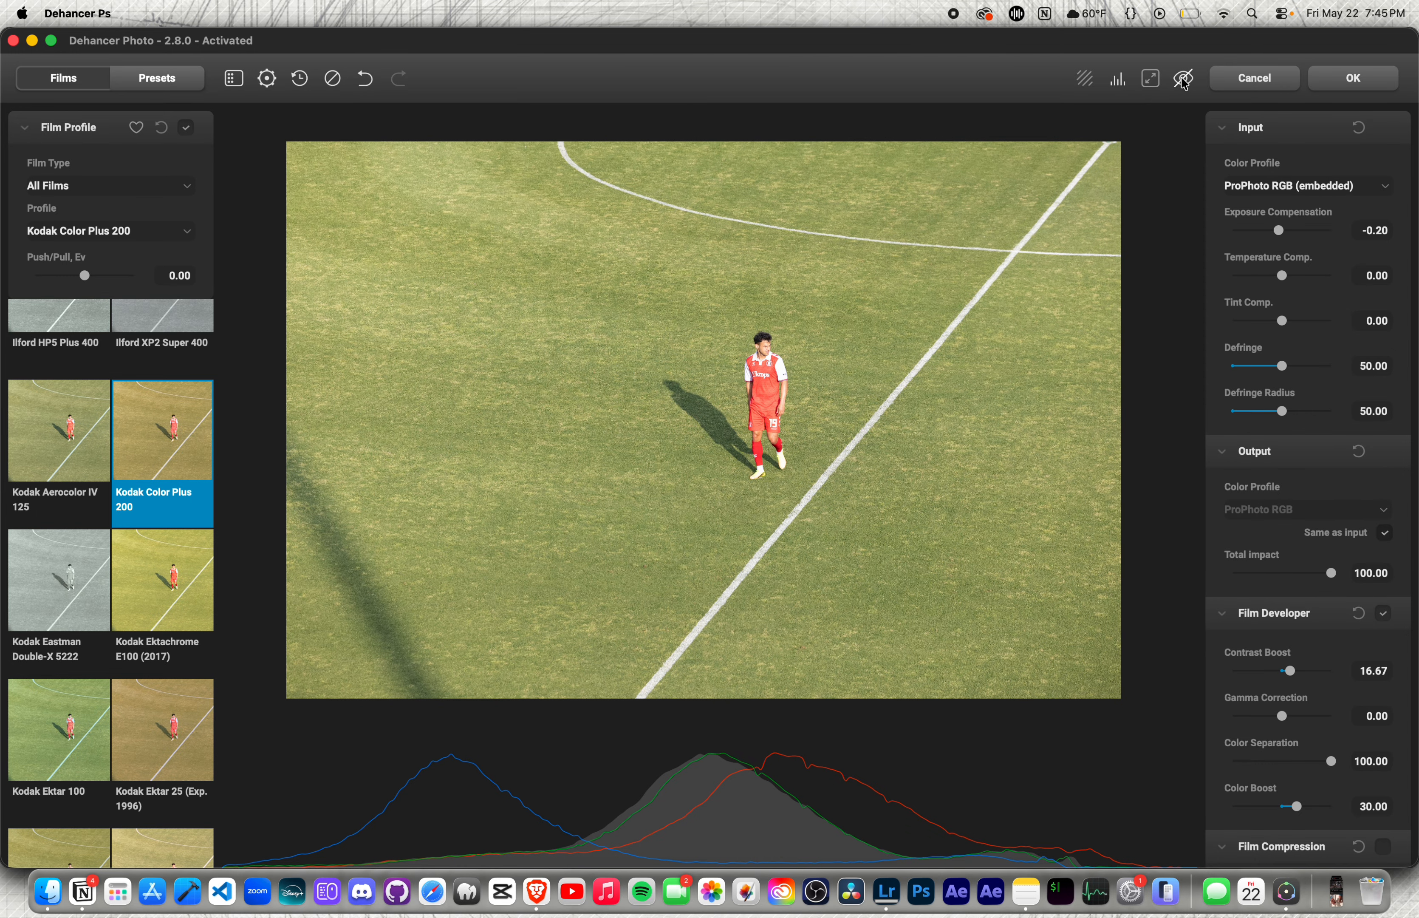
{"action": "left_click", "coordinate": [1183, 81]}
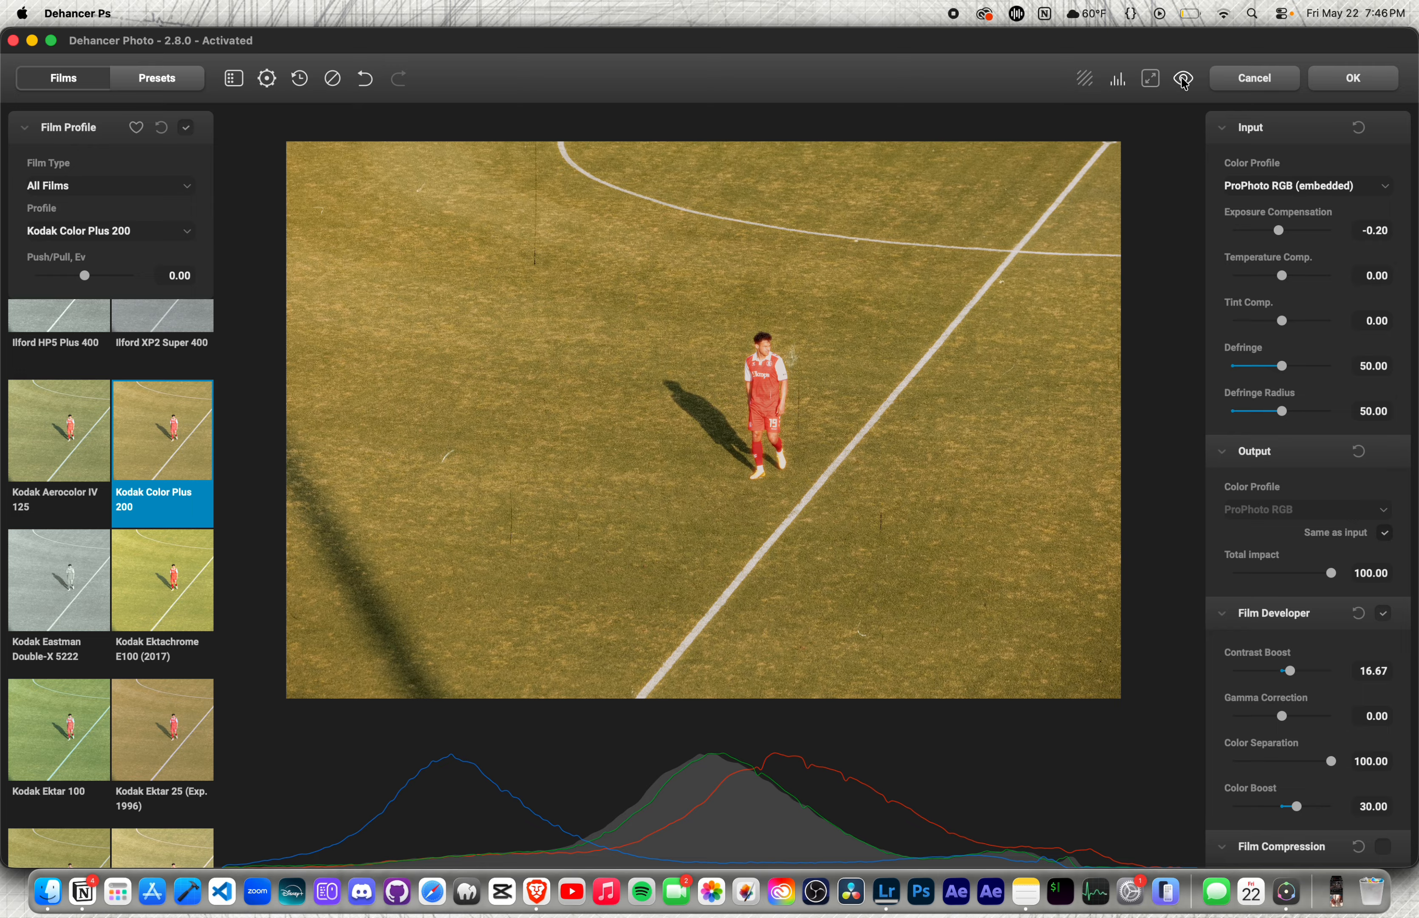
{"action": "left_click", "coordinate": [1351, 81]}
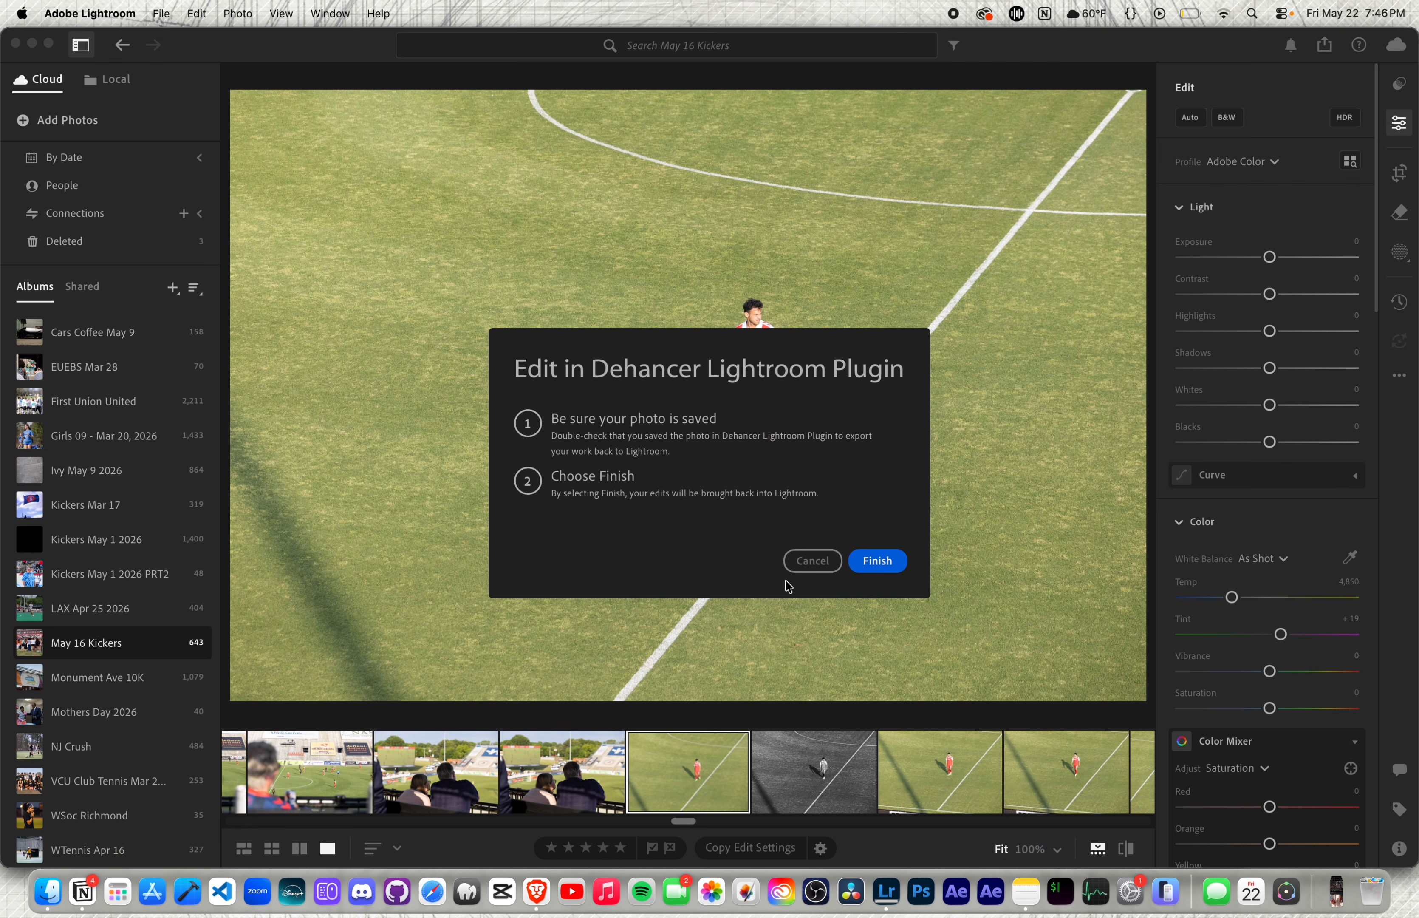
{"action": "left_click", "coordinate": [874, 562]}
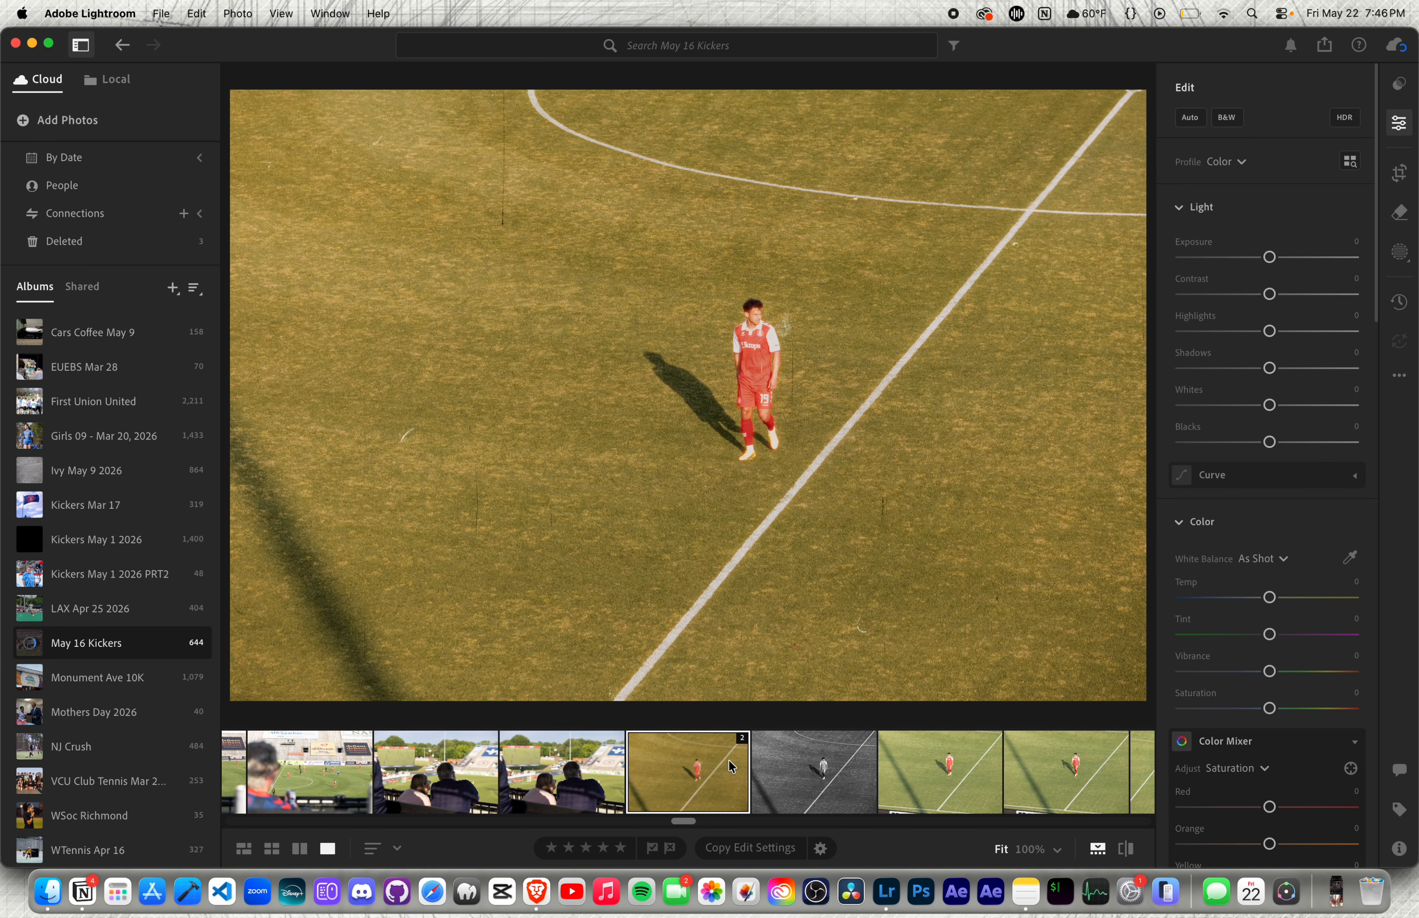
Inspect the returned film-look photo up close, and browse the album to the photo of the player in green
{"action": "left_click", "coordinate": [764, 350]}
{"action": "left_click_drag", "start_coordinate": [593, 416], "coordinate": [683, 401]}
{"action": "scroll", "coordinate": [609, 315], "scroll_direction": "down", "scroll_amount": 5}
{"action": "scroll", "coordinate": [682, 401], "scroll_direction": "down", "scroll_amount": 5}
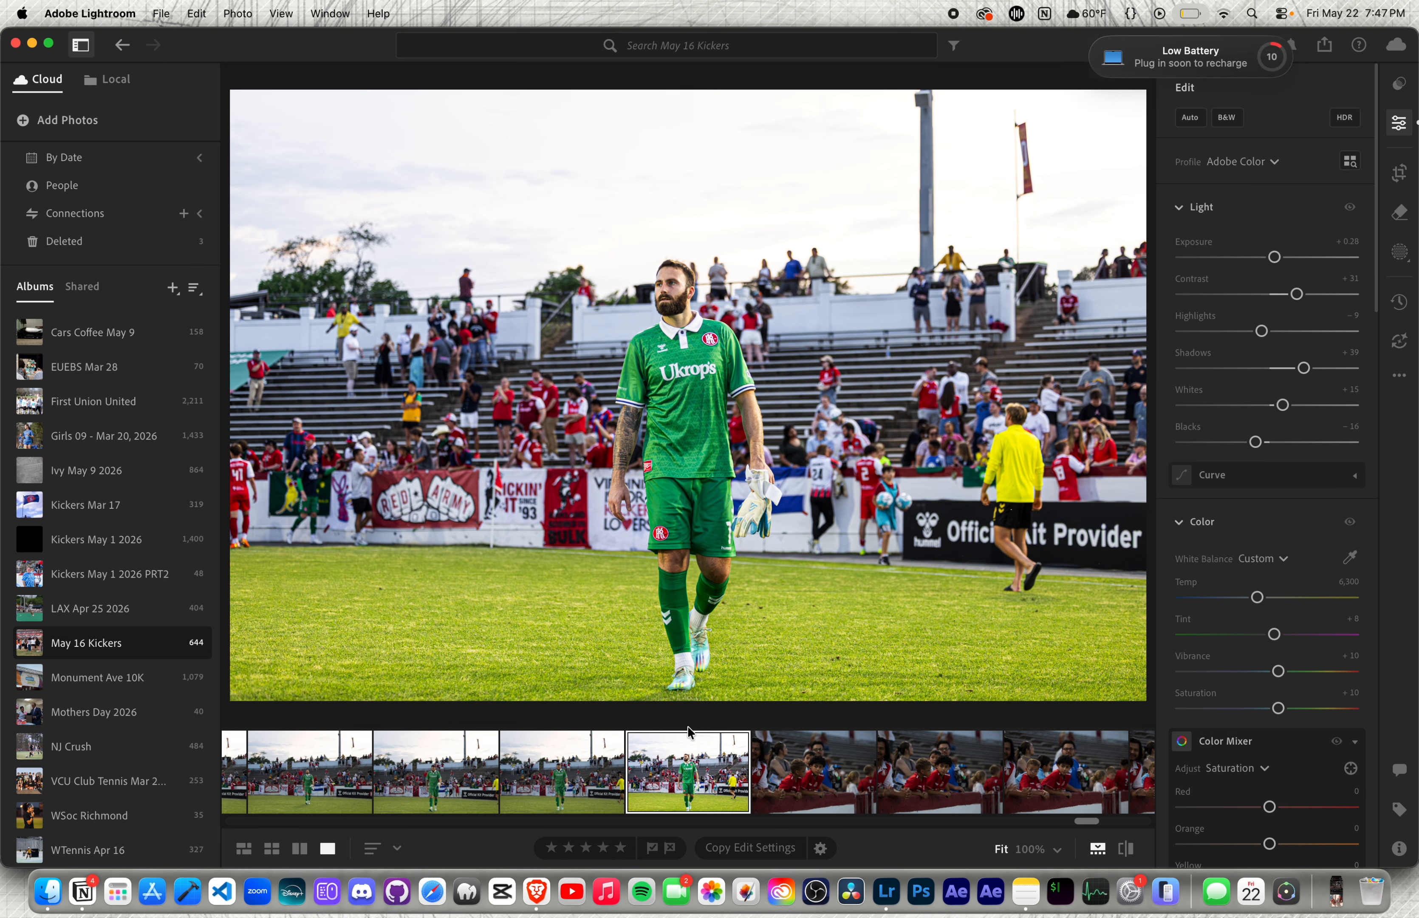
Reset all edits on the photo of the player in green and open it in the Dehancer Lightroom Plugin
{"action": "right_click", "coordinate": [697, 768]}
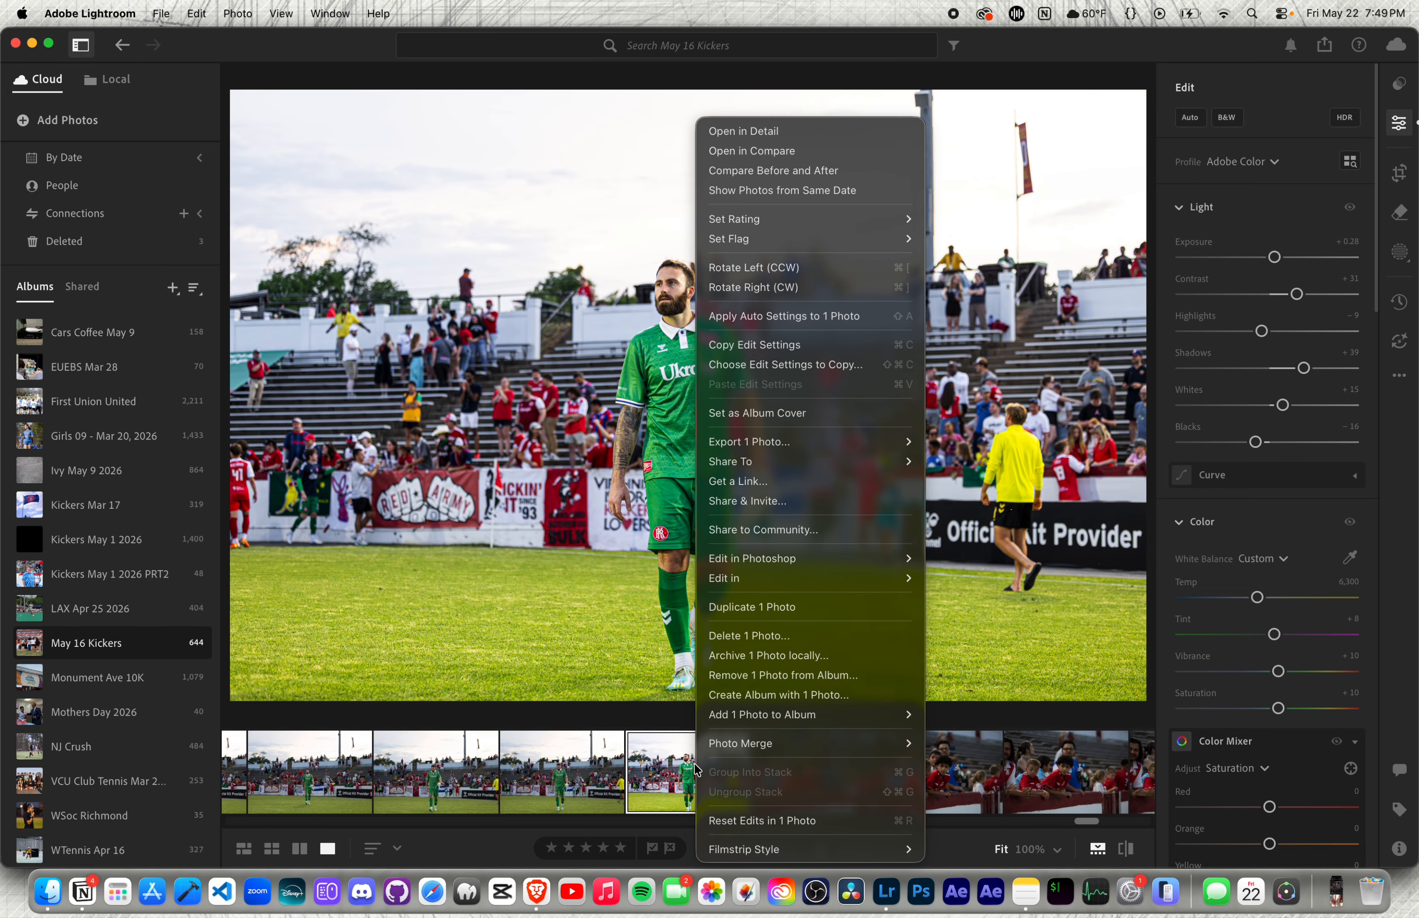
{"action": "left_click", "coordinate": [733, 821]}
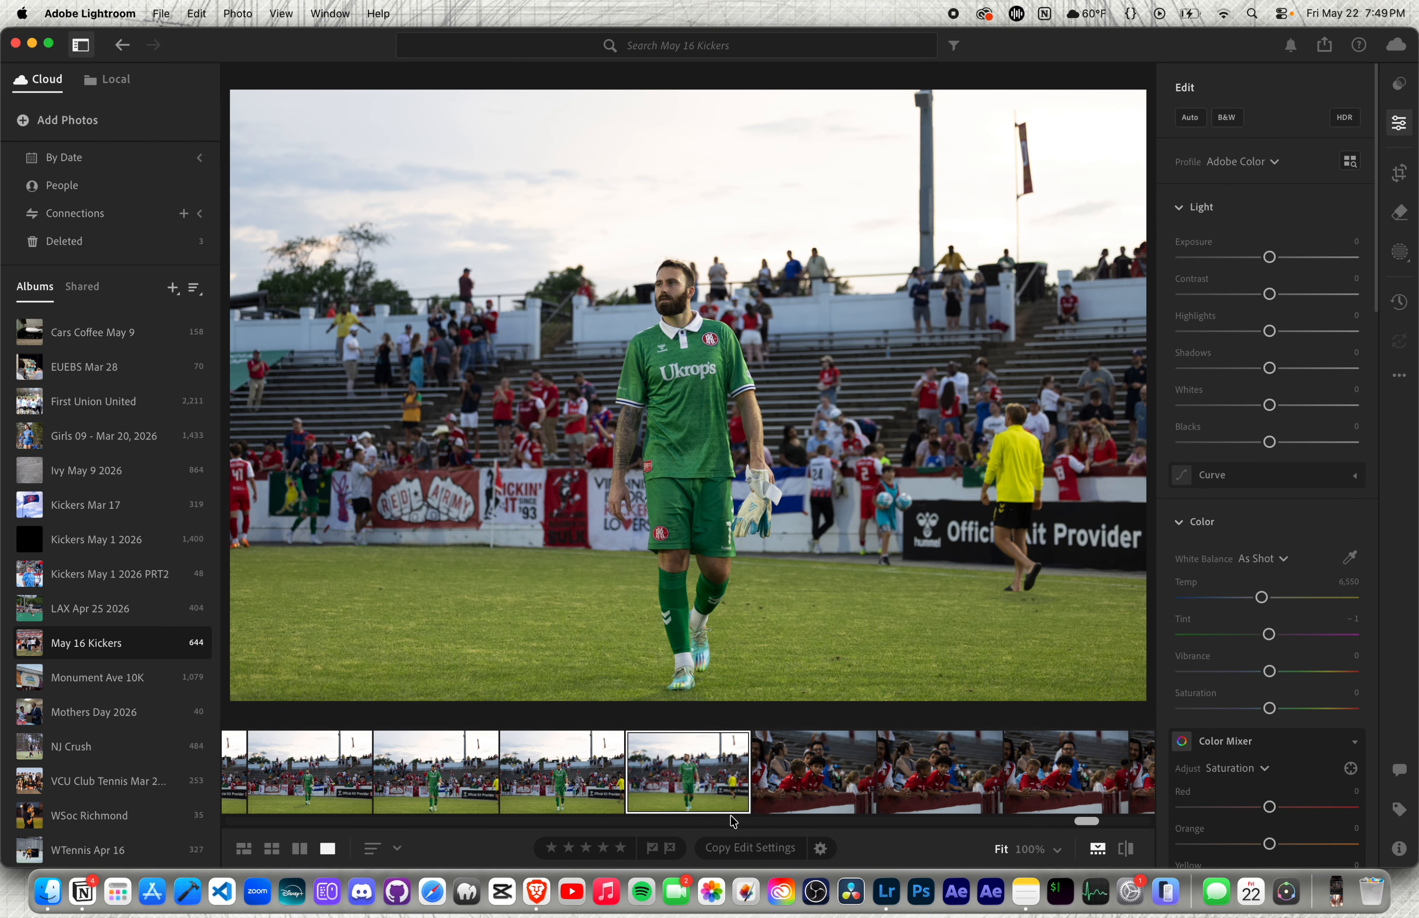
{"action": "right_click", "coordinate": [697, 489]}
{"action": "mouse_move", "coordinate": [772, 628]}
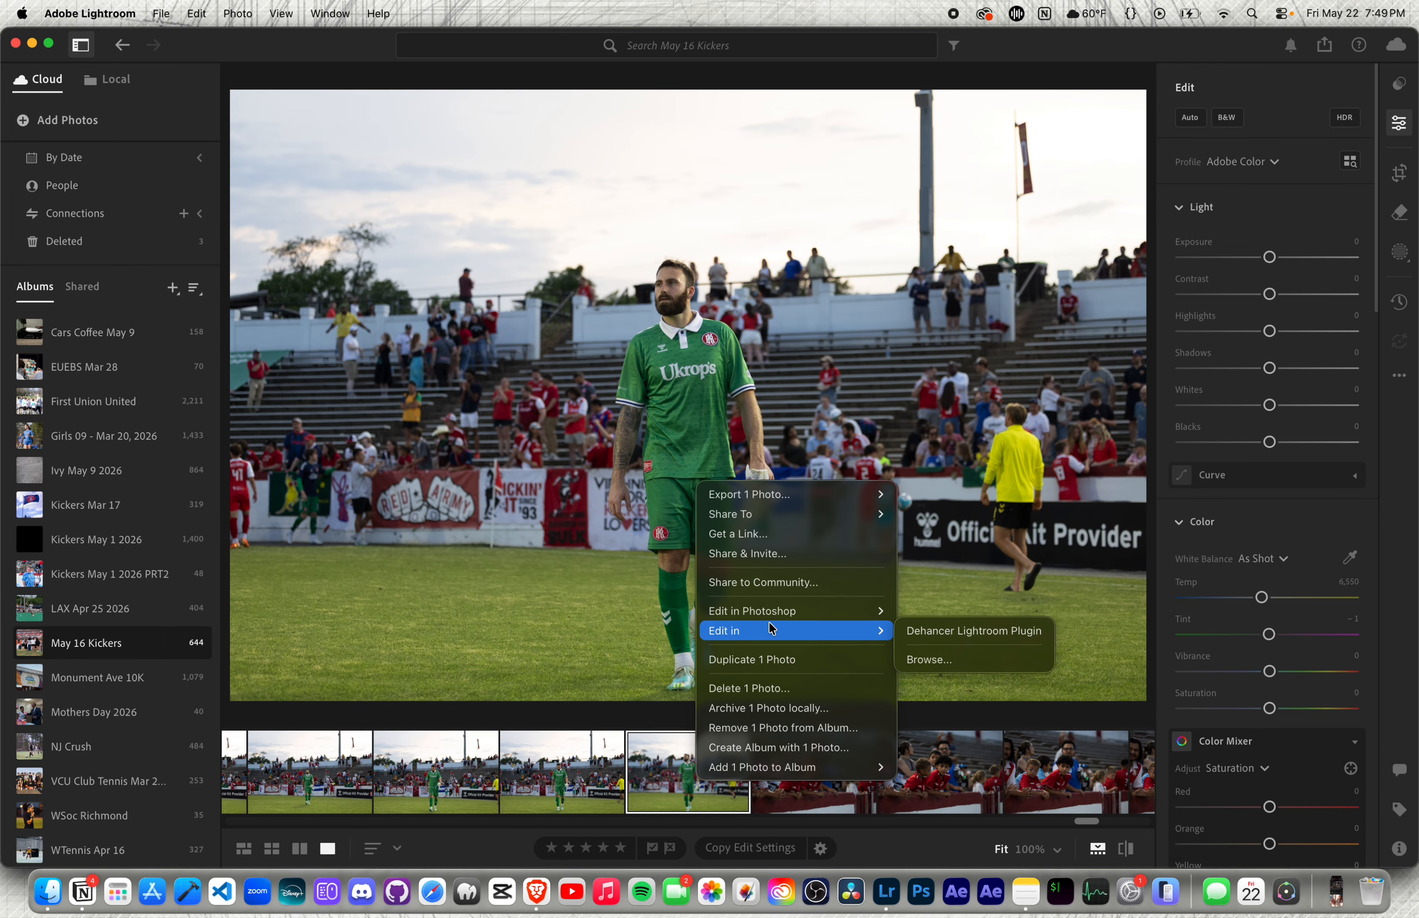
{"action": "left_click", "coordinate": [941, 630]}
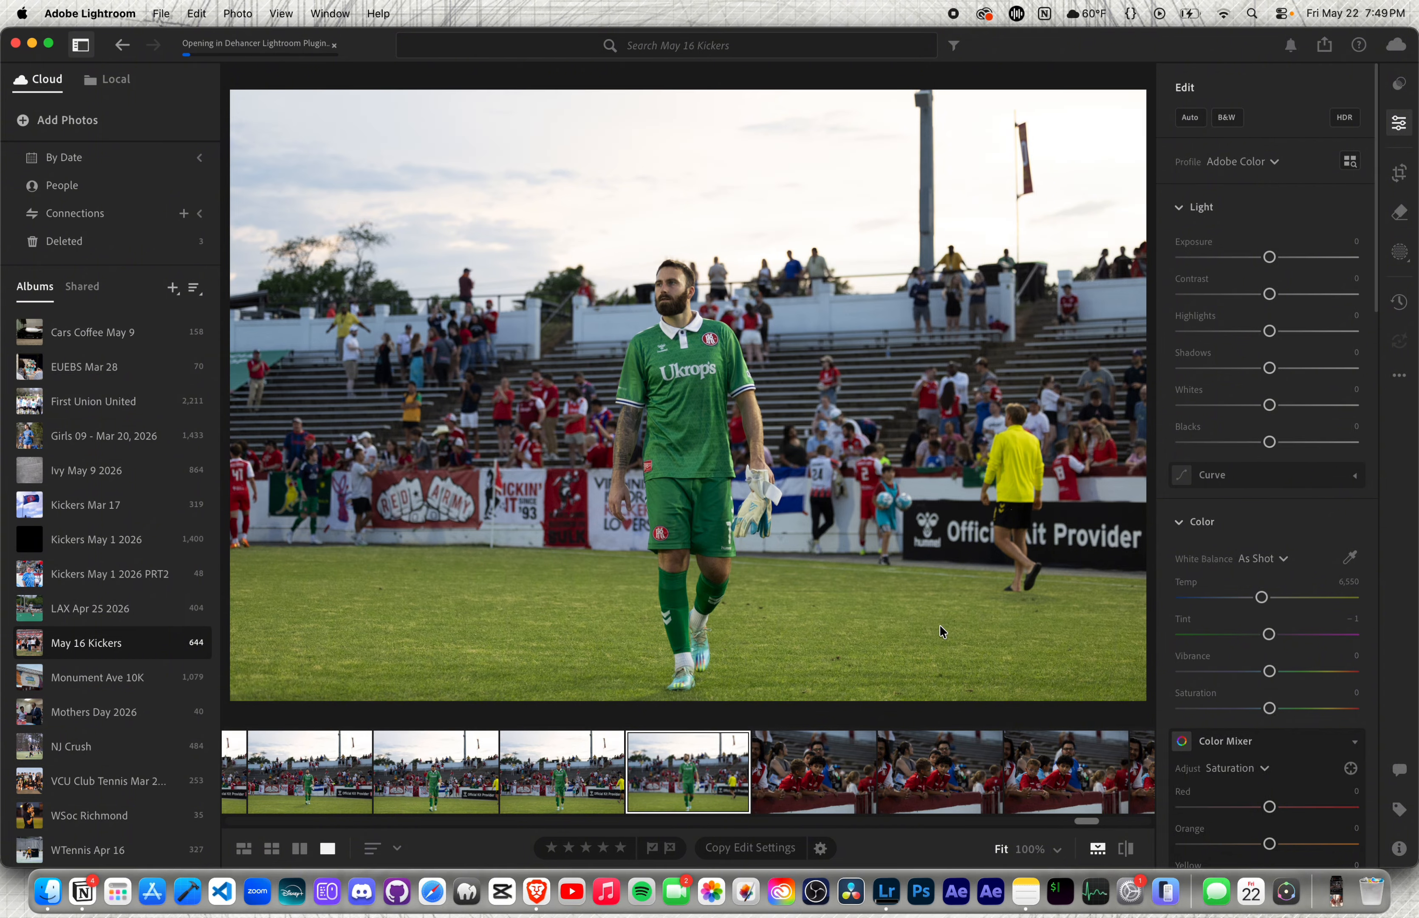
{"action": "left_click", "coordinate": [849, 587]}
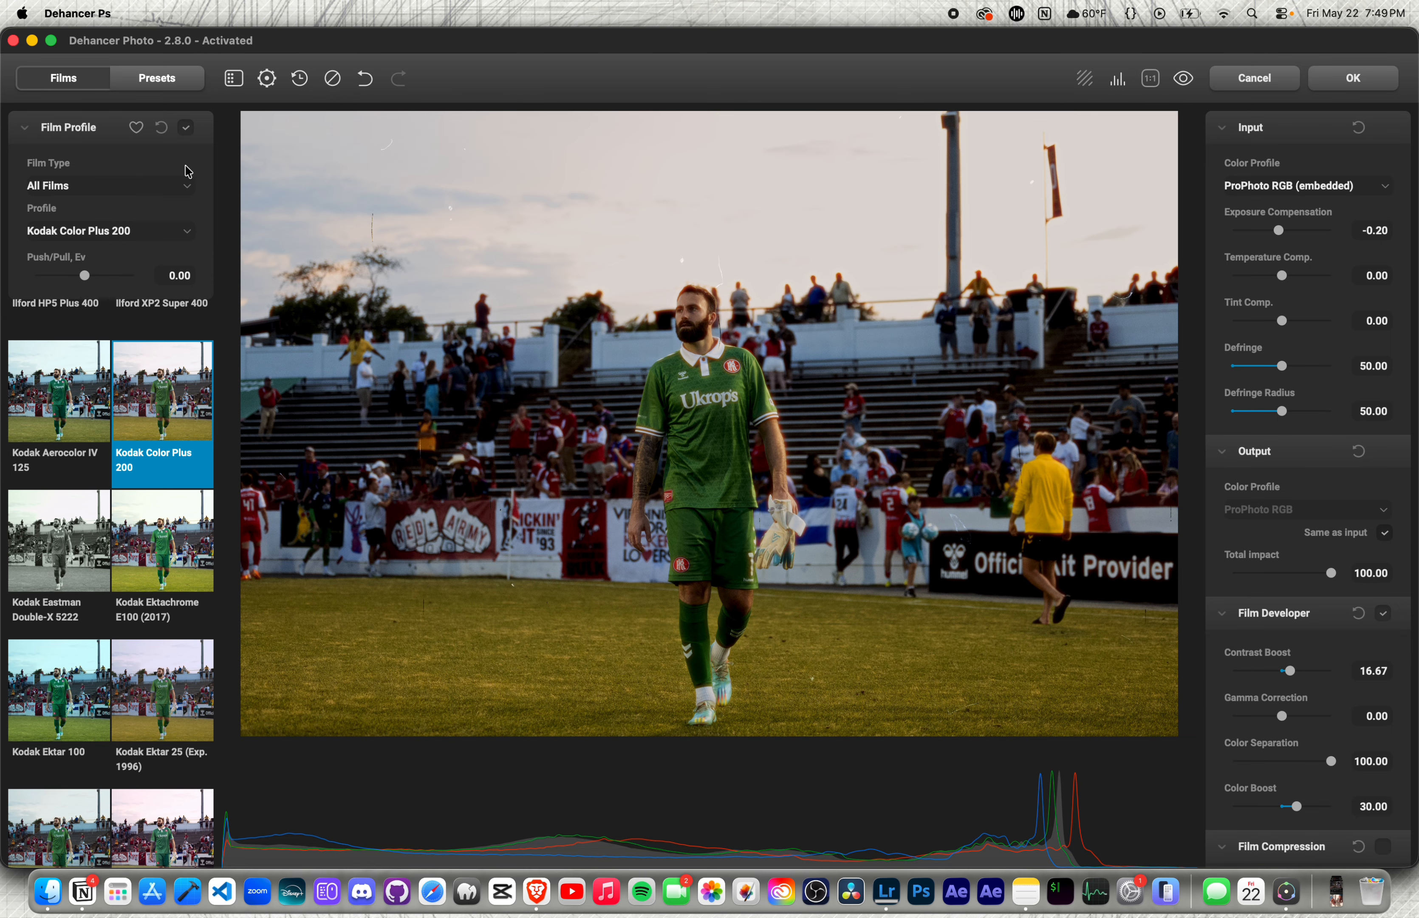
Reset the carried-over film profile, and enable Film Developer with Contrast Boost at 13.33 and a slightly raised Color Boost
{"action": "left_click", "coordinate": [164, 136]}
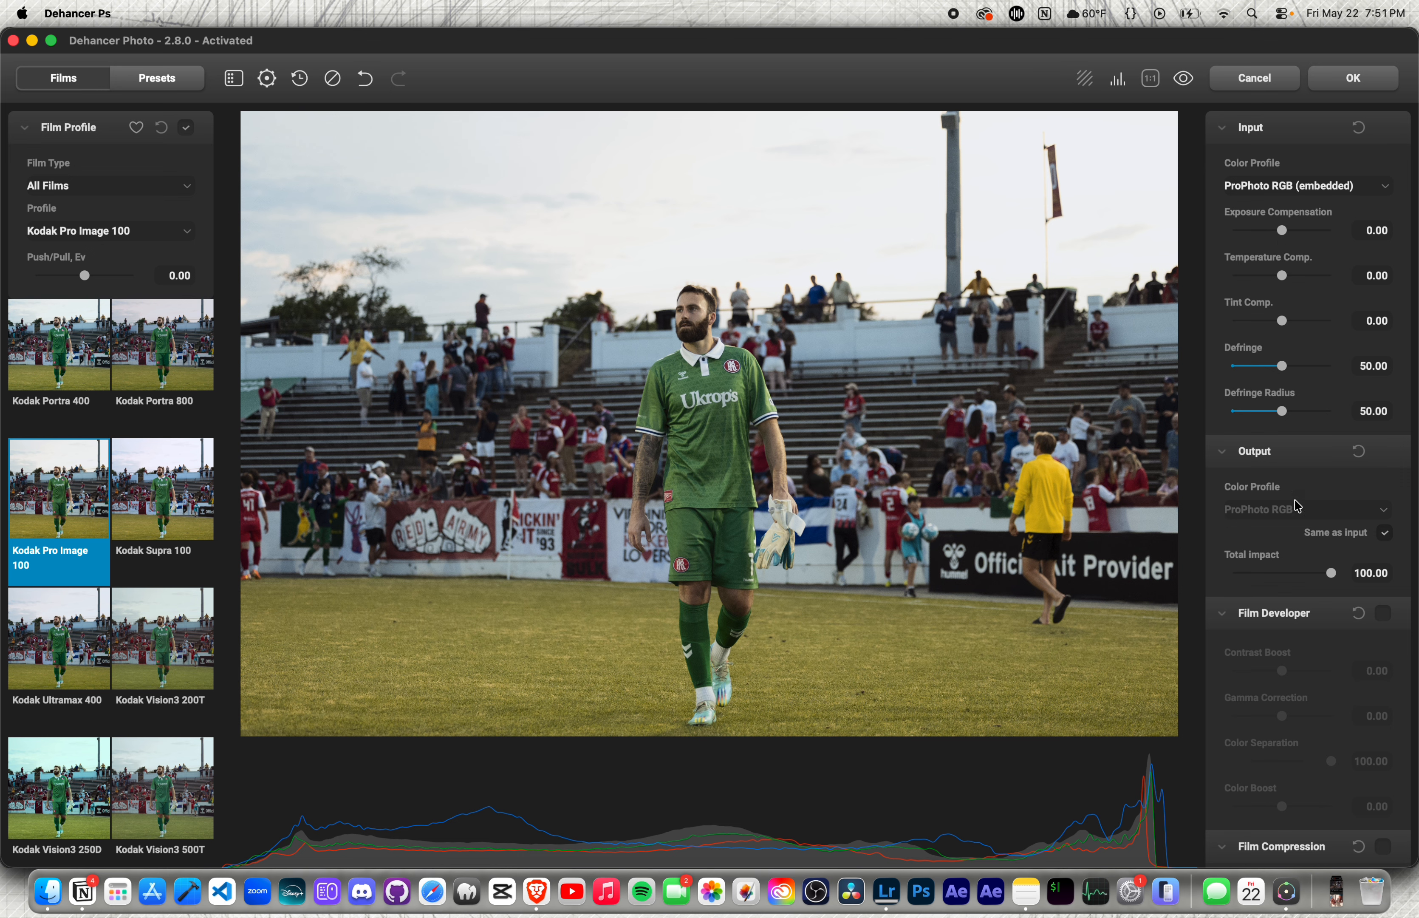
{"action": "scroll", "coordinate": [1293, 501], "scroll_direction": "down", "scroll_amount": 10}
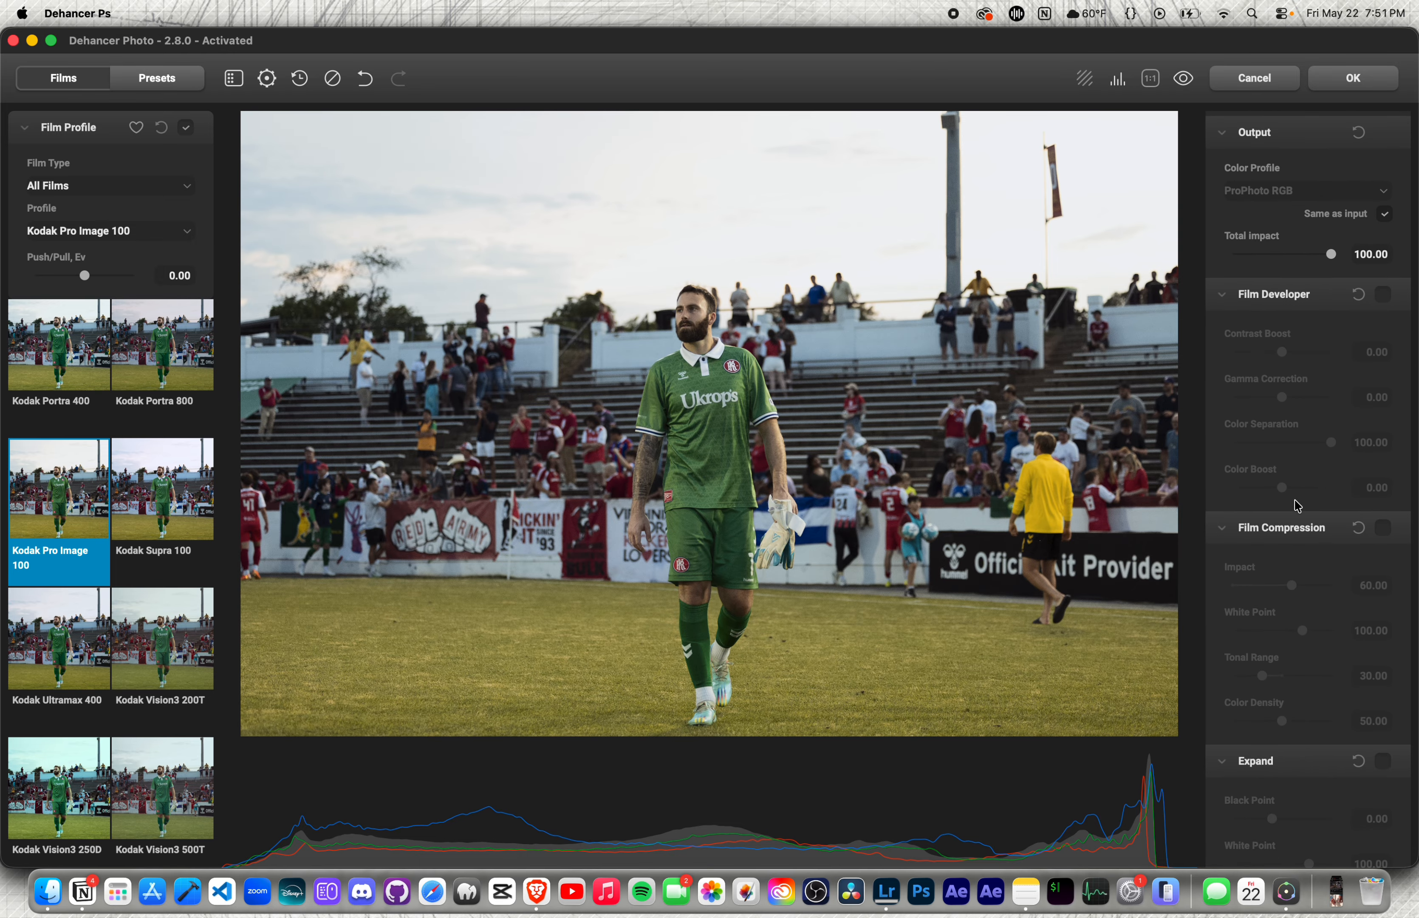
{"action": "left_click", "coordinate": [1382, 297]}
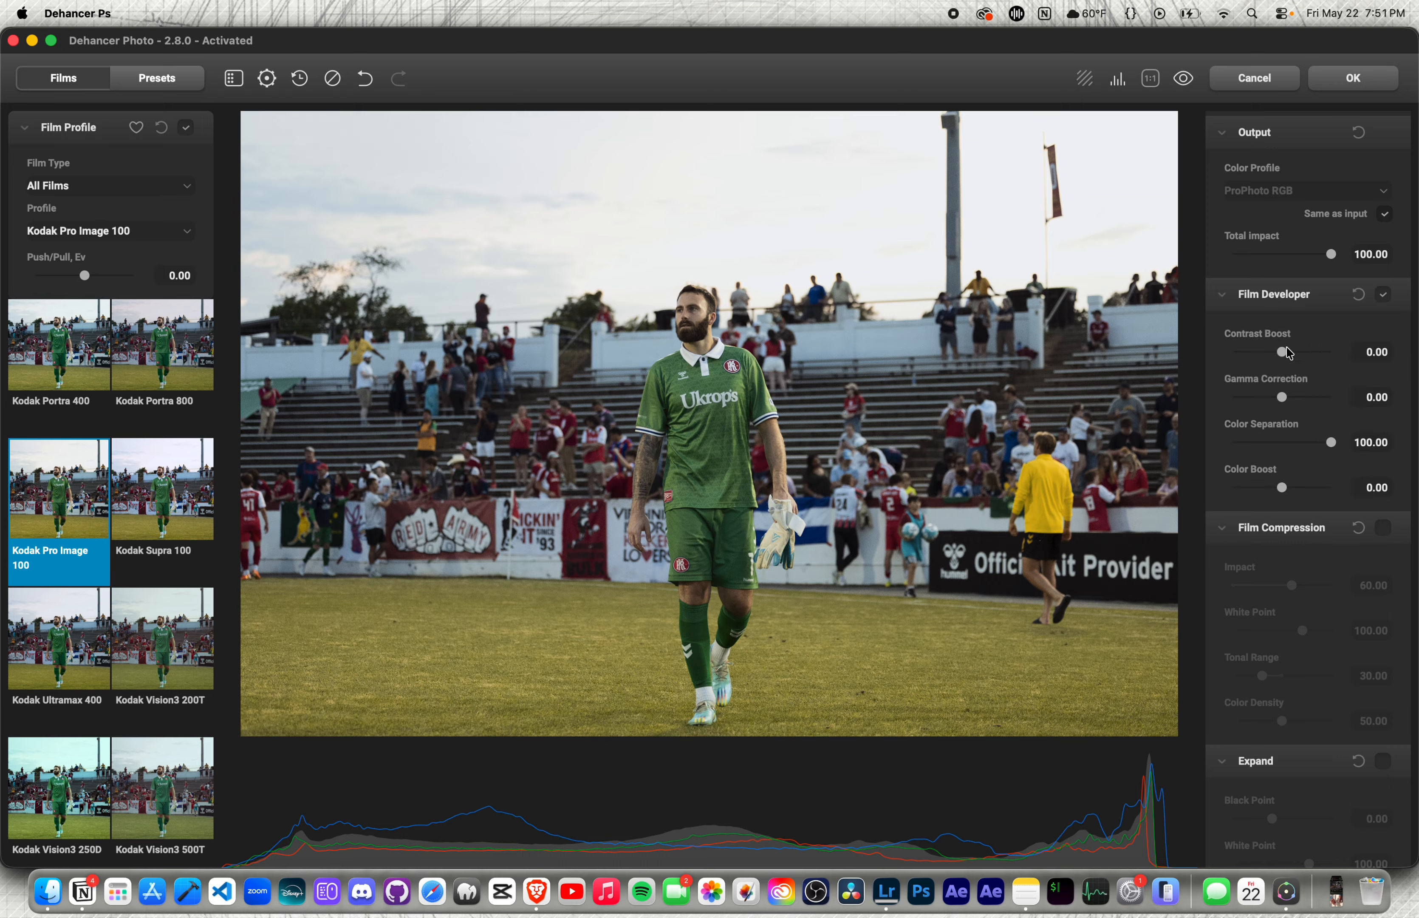
{"action": "left_click_drag", "start_coordinate": [1282, 352], "coordinate": [1289, 355]}
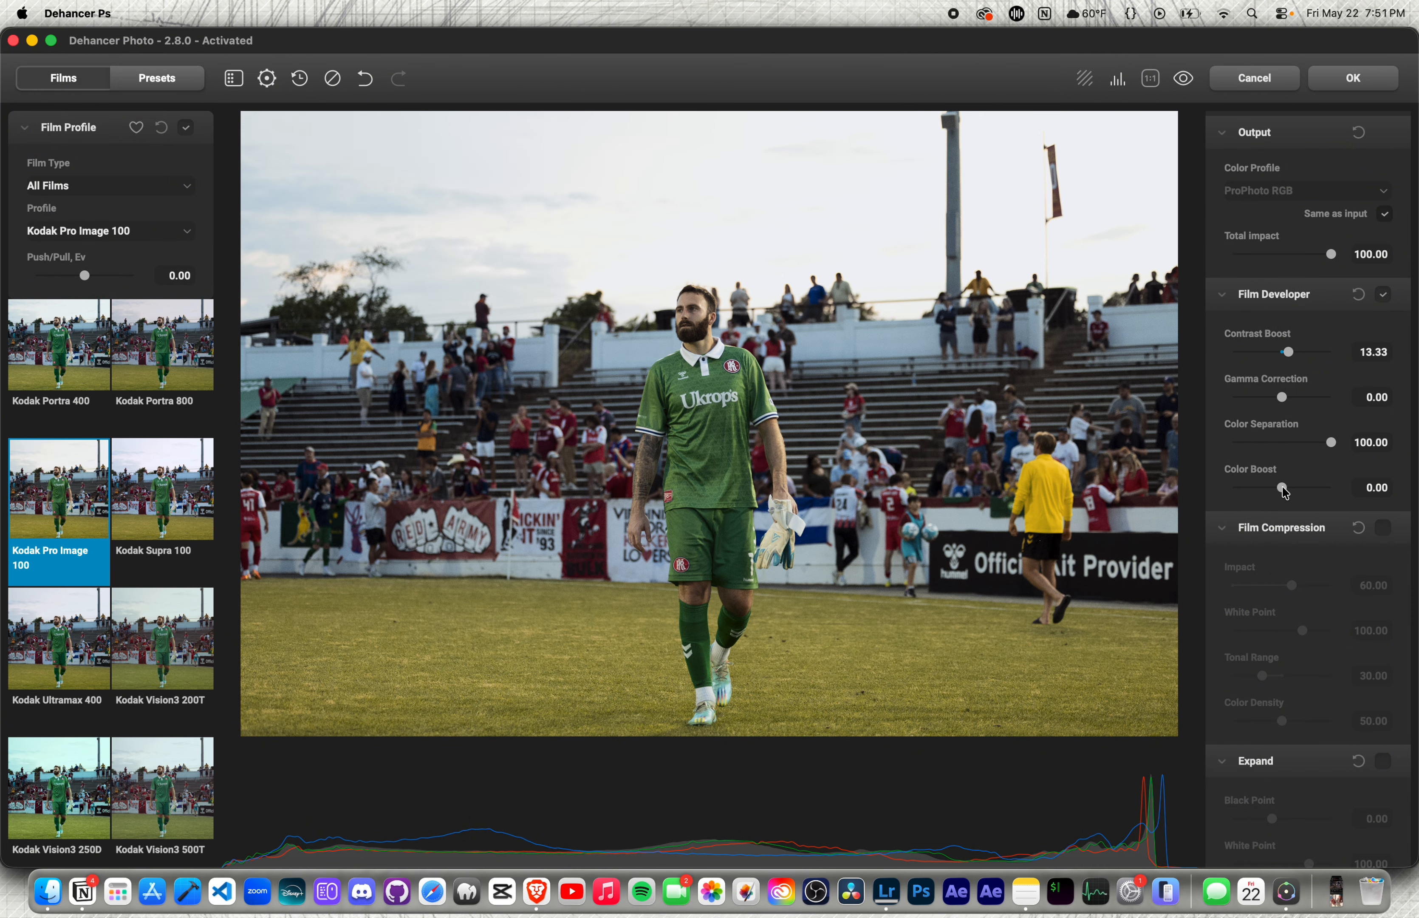
{"action": "left_click_drag", "start_coordinate": [1286, 492], "coordinate": [1296, 493]}
Enable Expand and raise its Black Point slightly
{"action": "scroll", "coordinate": [1382, 361], "scroll_direction": "down", "scroll_amount": 5}
{"action": "left_click", "coordinate": [1382, 359]}
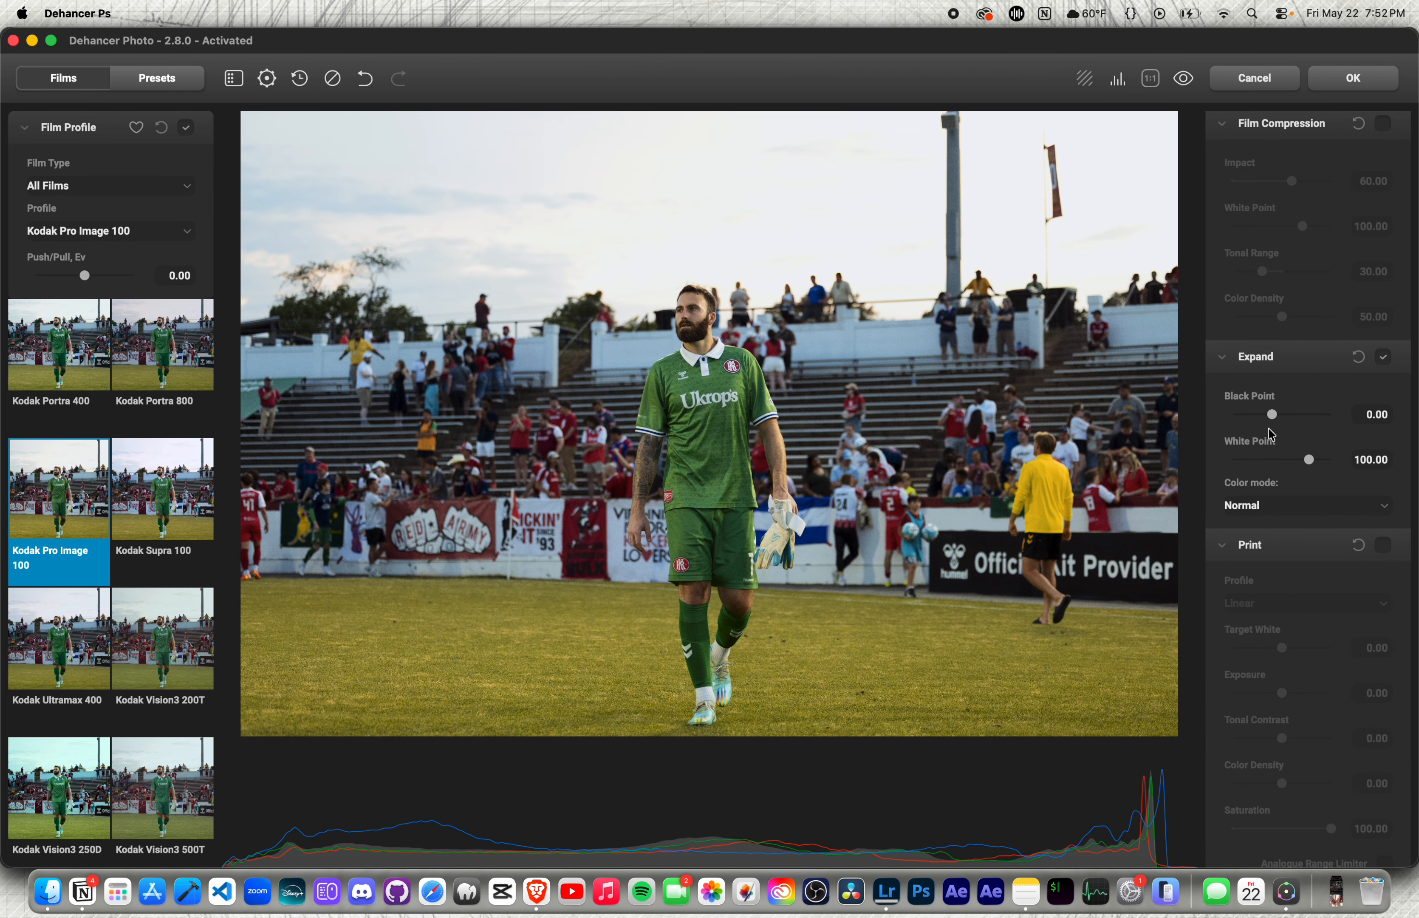
{"action": "left_click_drag", "start_coordinate": [1272, 415], "coordinate": [1276, 416]}
Shift the Color Head's Magenta - Green balance to 4.17
{"action": "scroll", "coordinate": [1360, 297], "scroll_direction": "down", "scroll_amount": 10}
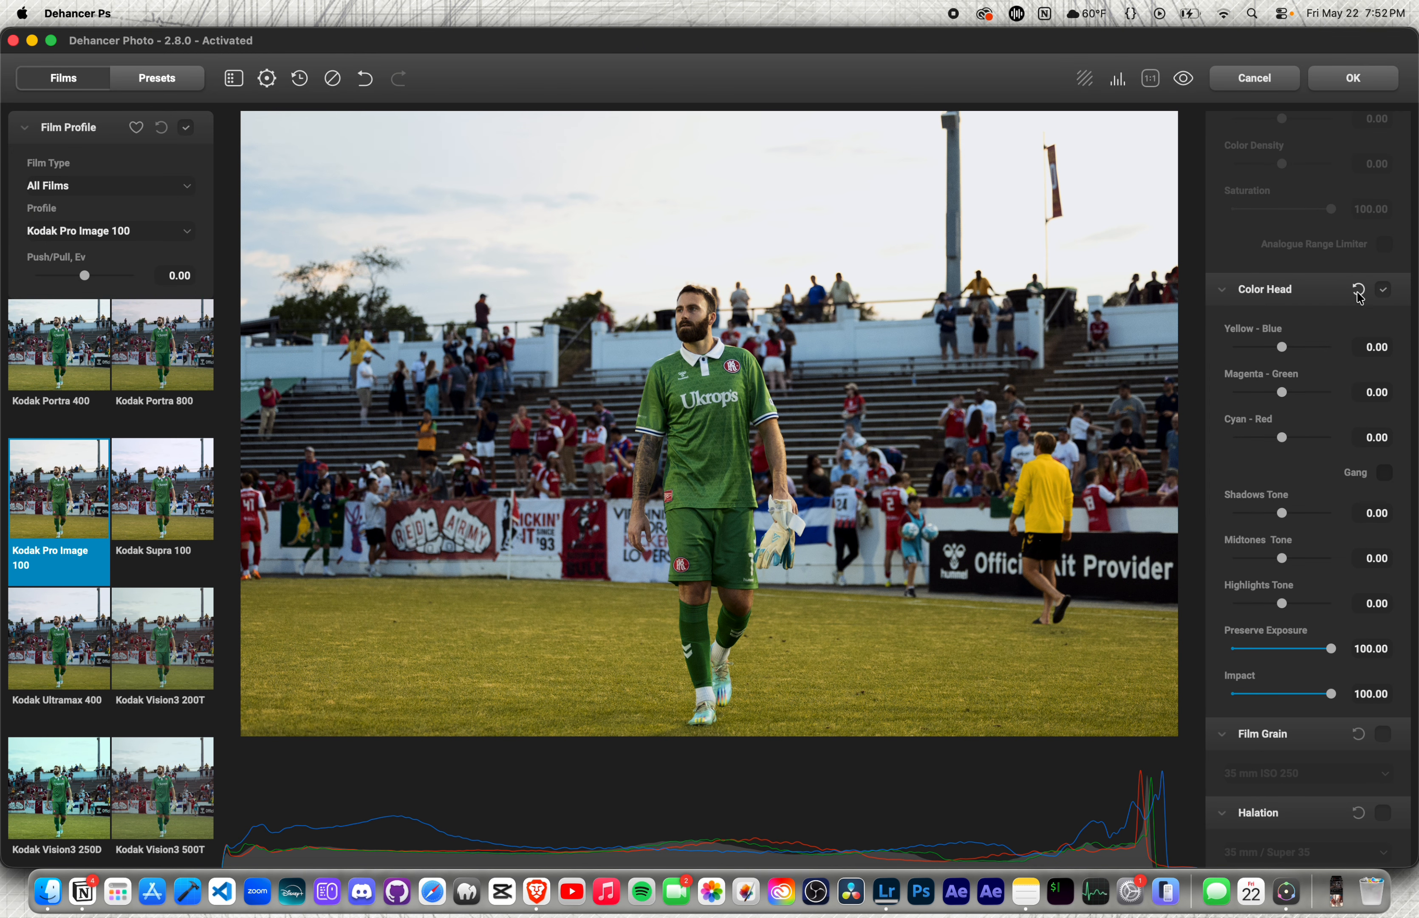
{"action": "scroll", "coordinate": [1304, 309], "scroll_direction": "up", "scroll_amount": 3}
{"action": "scroll", "coordinate": [1305, 310], "scroll_direction": "down", "scroll_amount": 3}
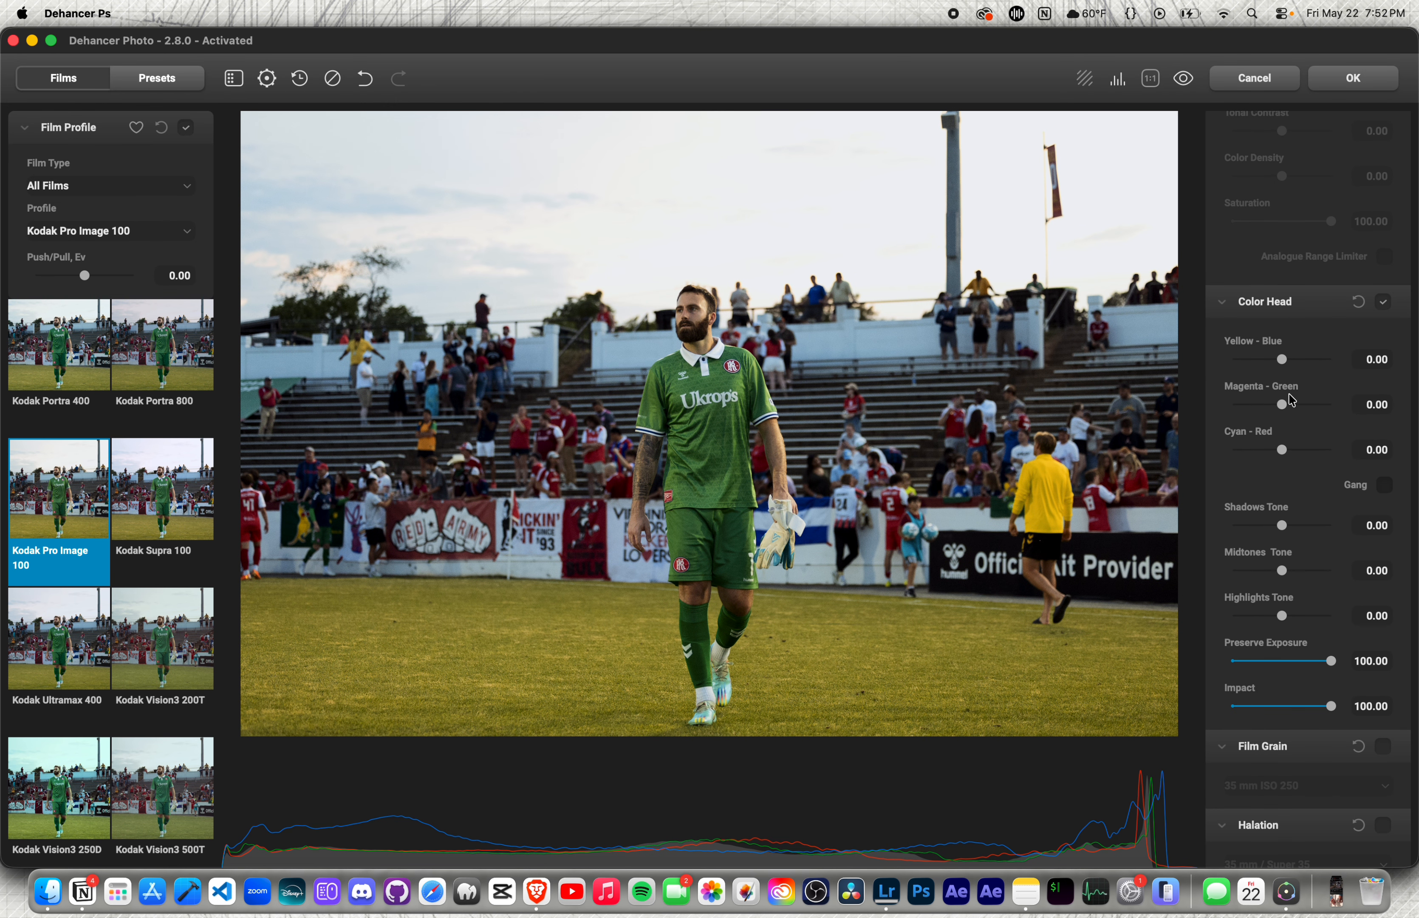
{"action": "left_click_drag", "start_coordinate": [1281, 404], "coordinate": [1287, 406]}
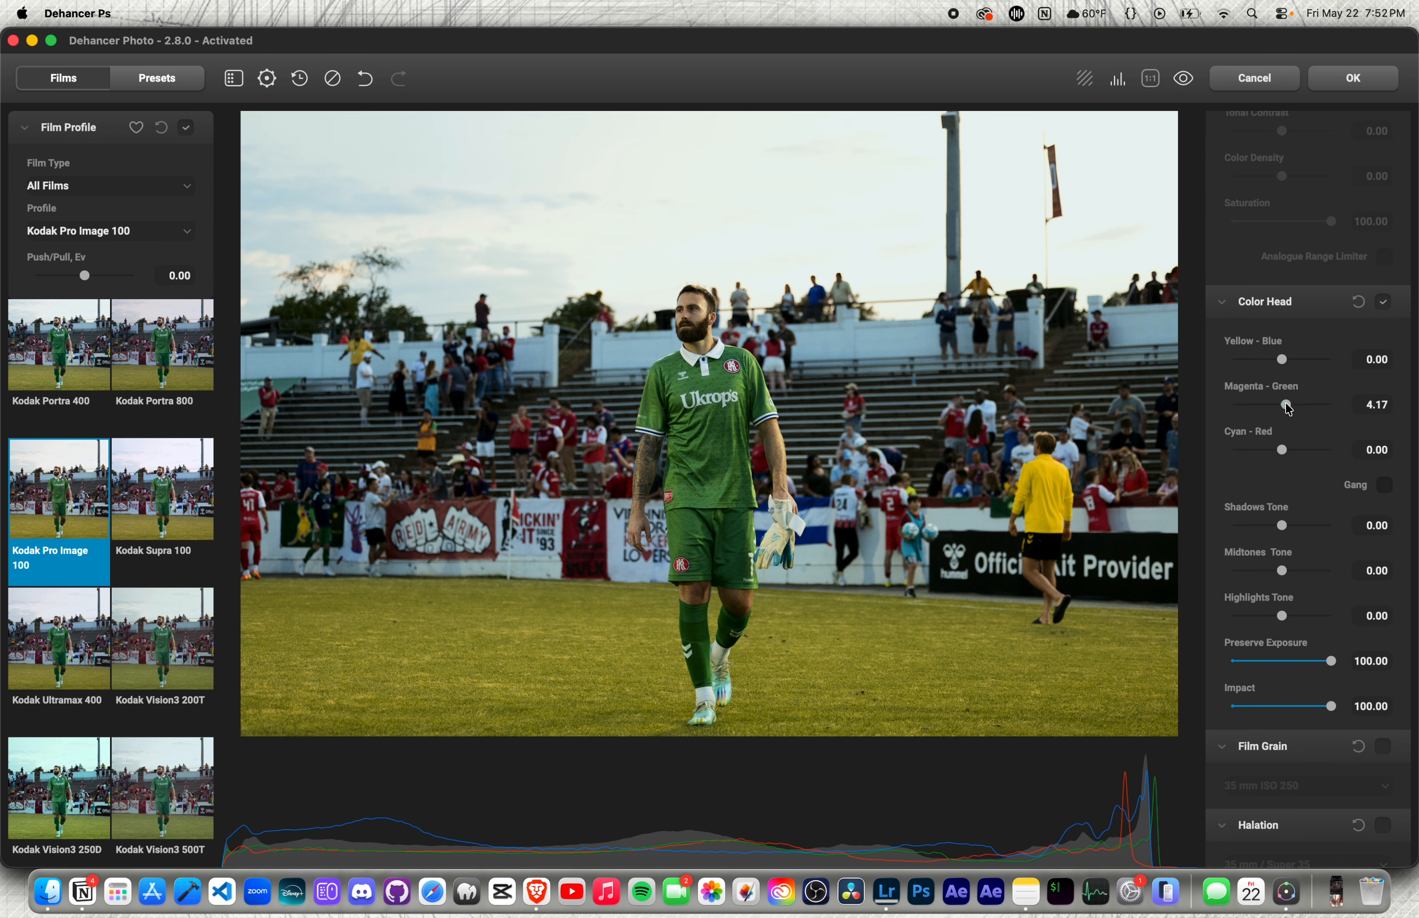
{"action": "scroll", "coordinate": [1342, 370], "scroll_direction": "down", "scroll_amount": 10}
{"action": "scroll", "coordinate": [1388, 334], "scroll_direction": "down", "scroll_amount": 4}
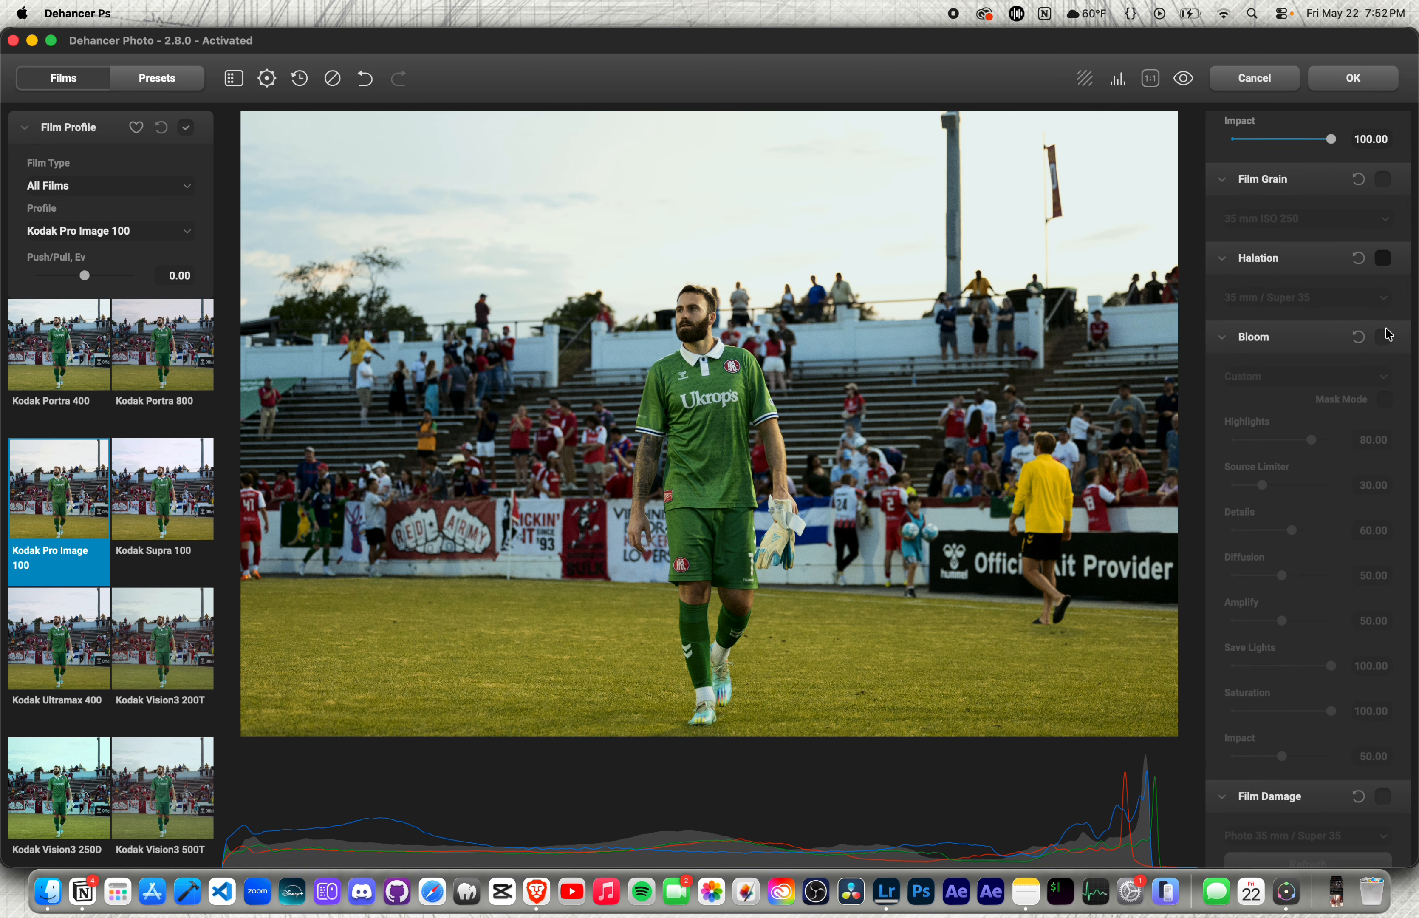
Enable Bloom with Highlights at 100 and Impact at 92.50, and enable Halation with the 65 mm / 70 mm preset
{"action": "left_click", "coordinate": [1383, 300]}
{"action": "scroll", "coordinate": [1323, 448], "scroll_direction": "down", "scroll_amount": 2}
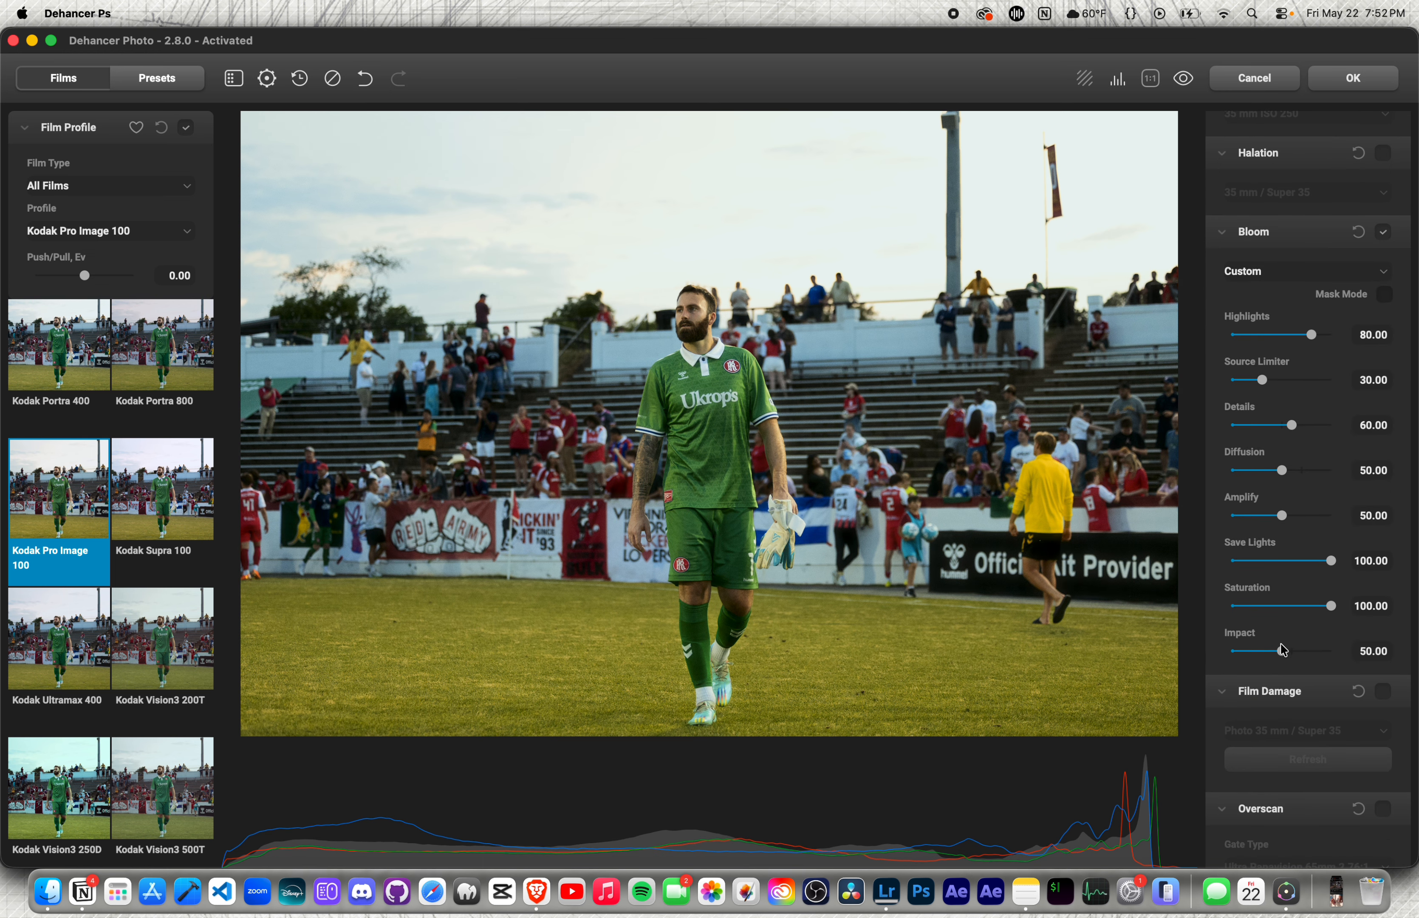
{"action": "left_click_drag", "start_coordinate": [1282, 650], "coordinate": [1314, 656]}
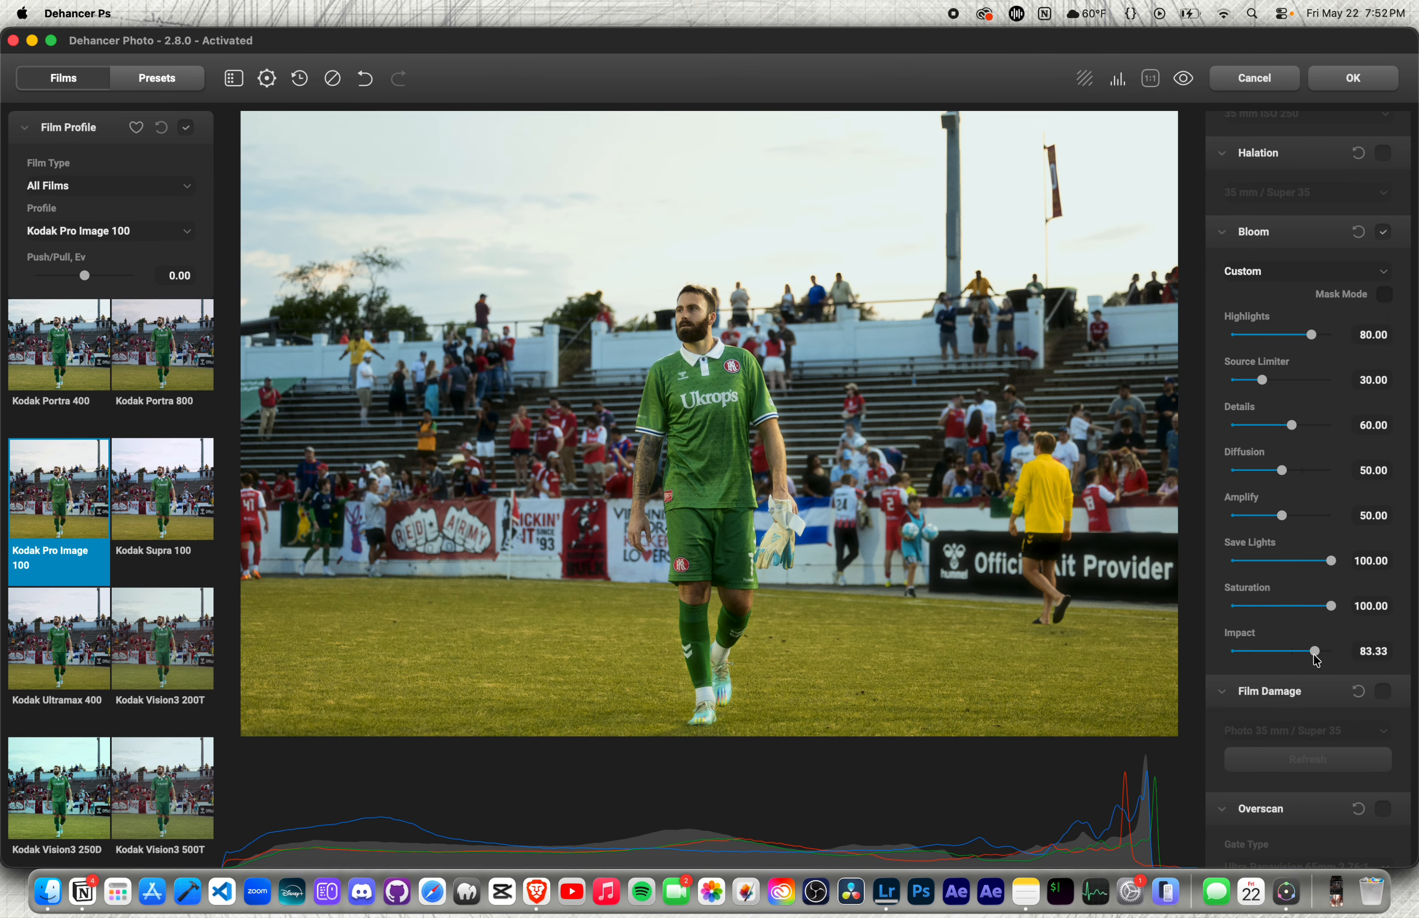
{"action": "left_click", "coordinate": [725, 348]}
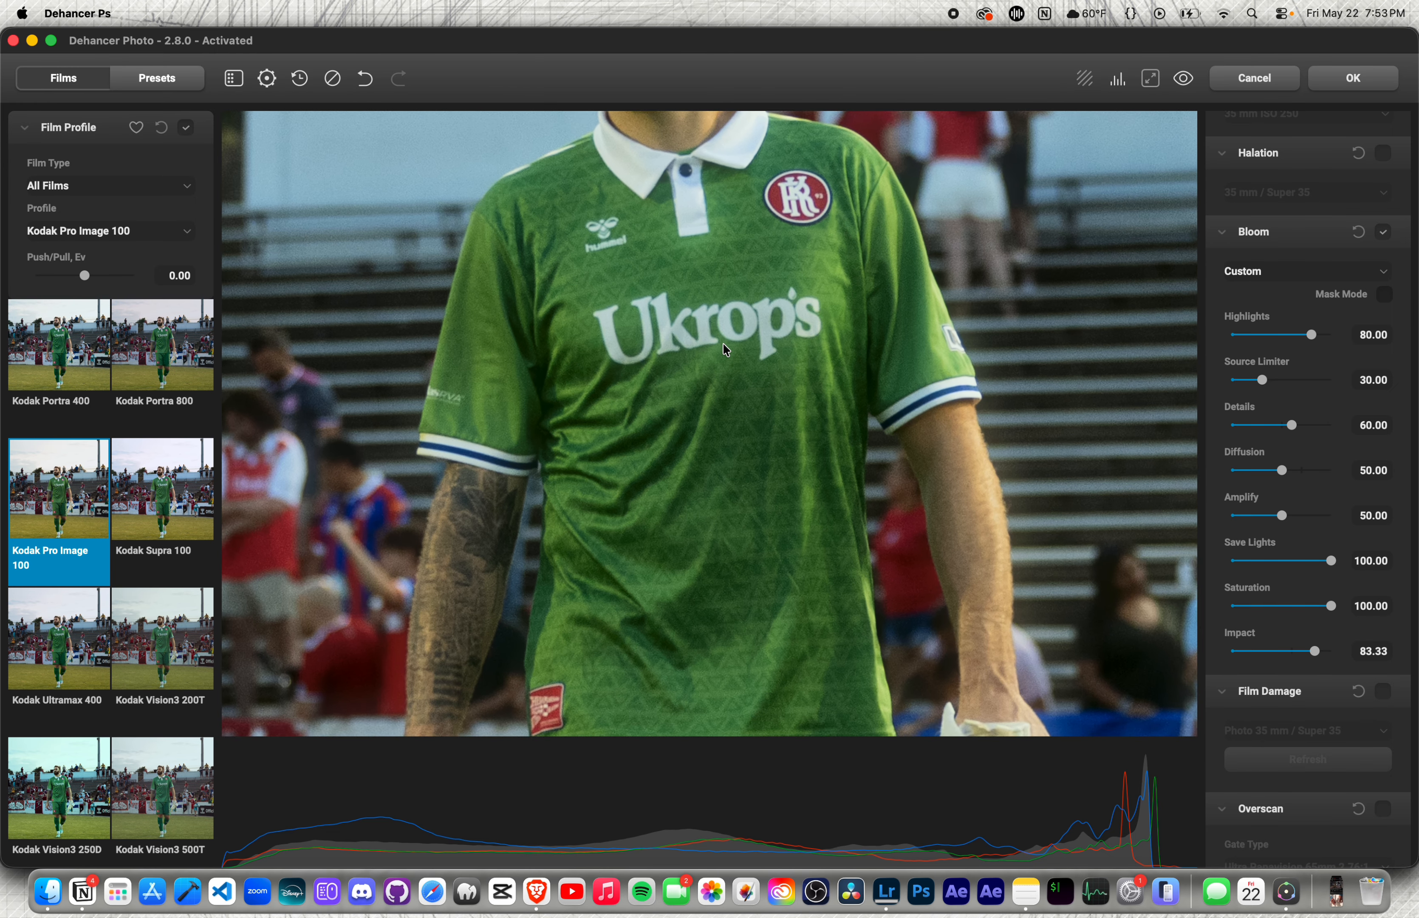
{"action": "mouse_move", "coordinate": [1315, 653]}
{"action": "left_mouse_down"}
{"action": "mouse_move", "coordinate": [1294, 654]}
{"action": "mouse_move", "coordinate": [1324, 649]}
{"action": "left_mouse_up"}
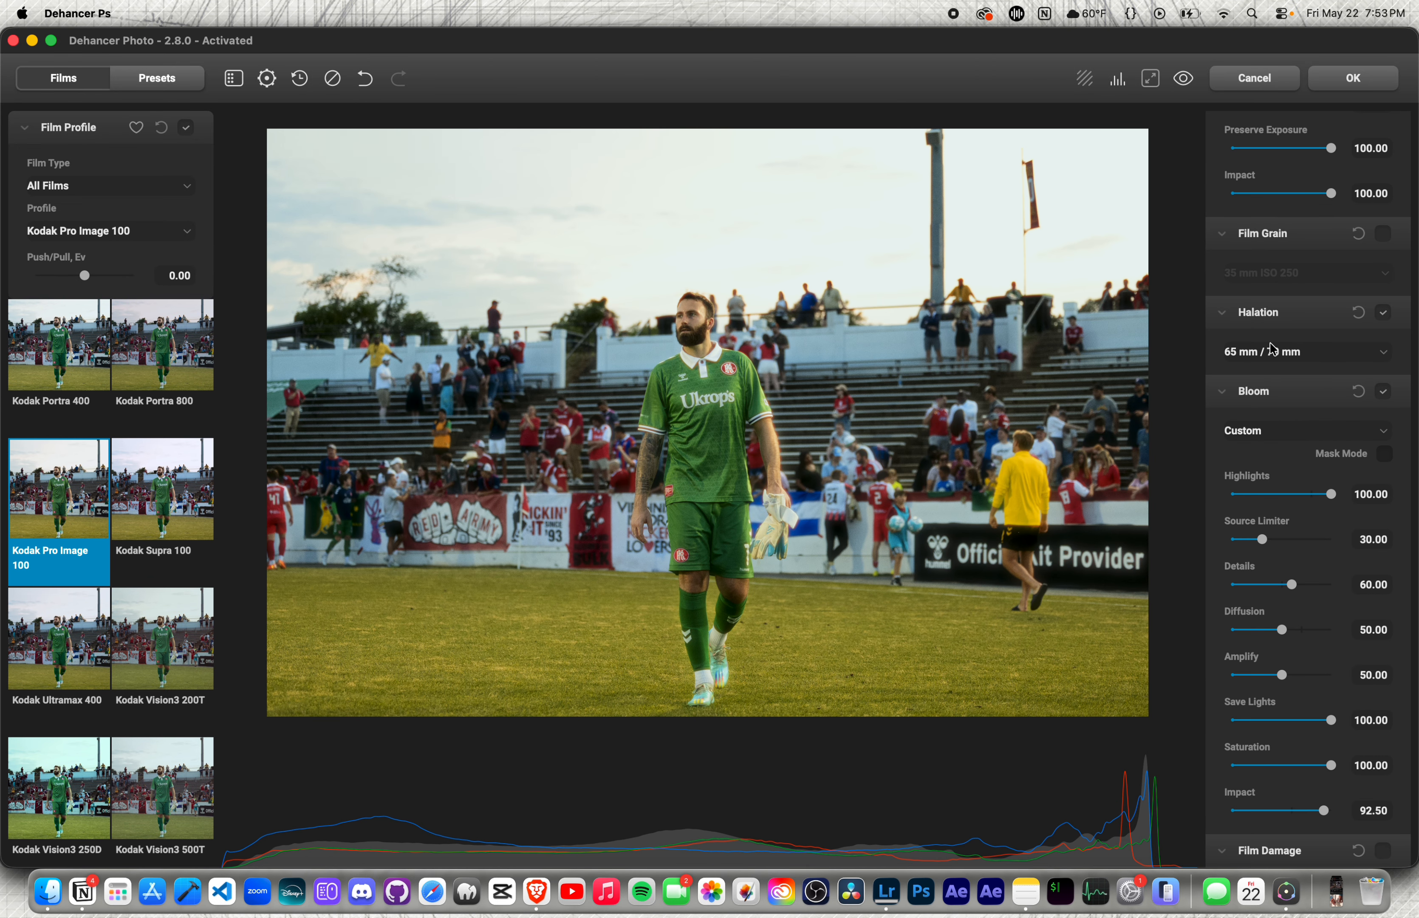
Enable Film Damage and switch its preset from a film format to Custom
{"action": "scroll", "coordinate": [1280, 545], "scroll_direction": "down", "scroll_amount": 10}
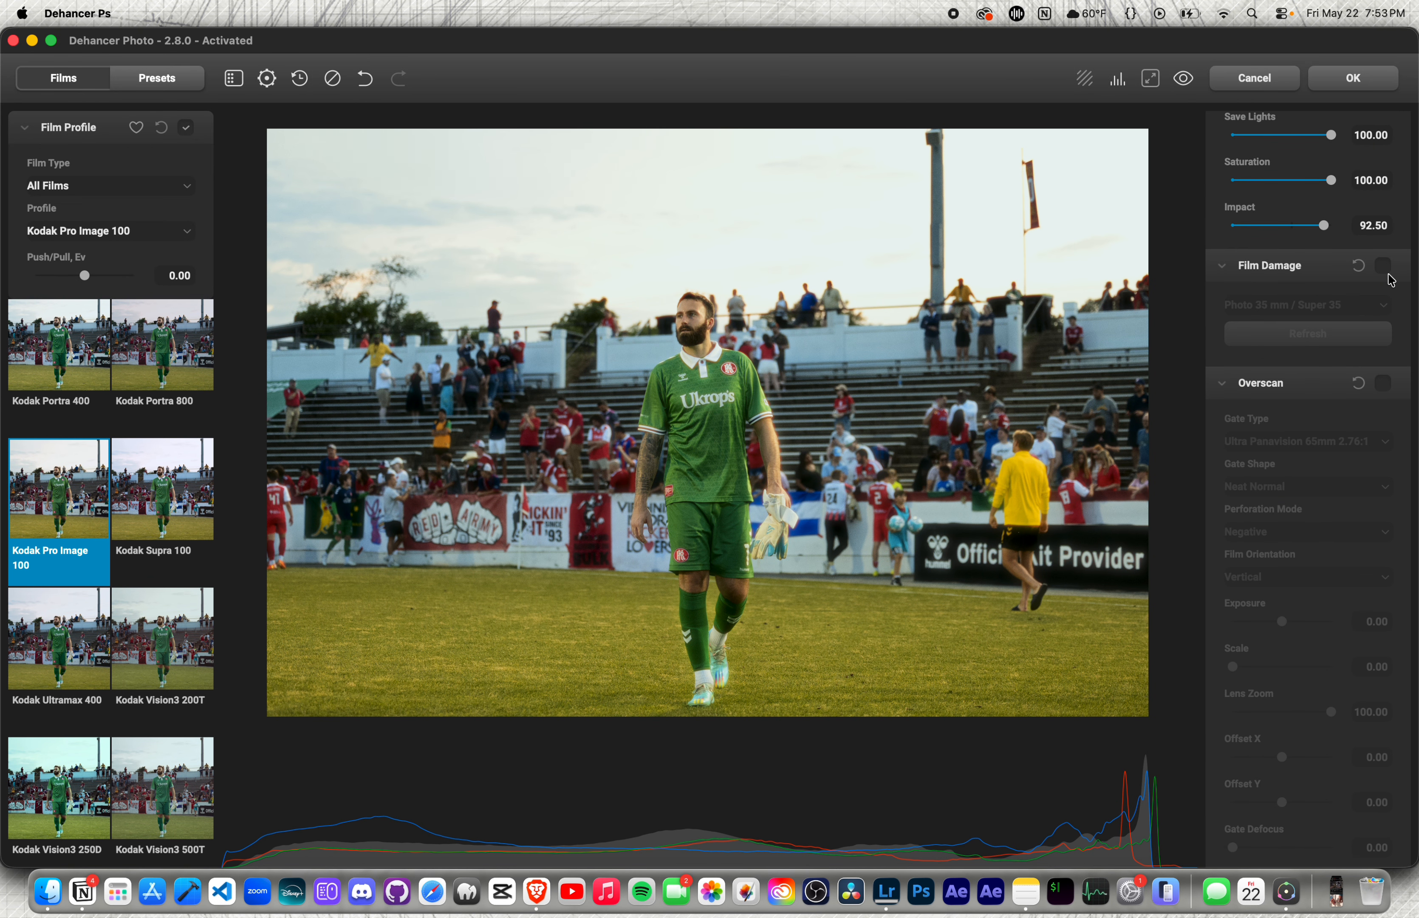
{"action": "left_click", "coordinate": [1384, 268]}
{"action": "left_click", "coordinate": [1324, 305]}
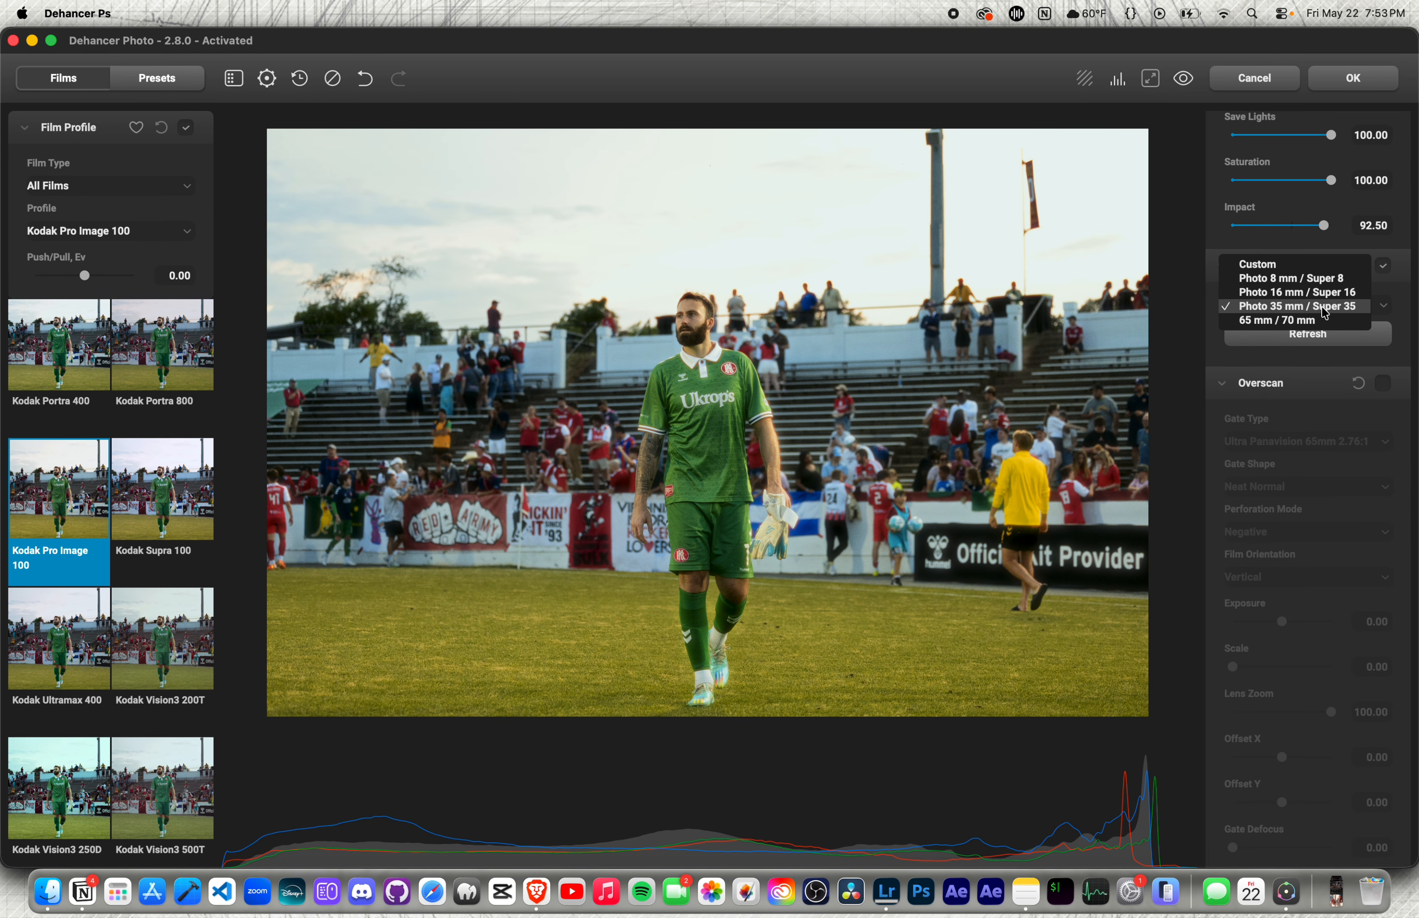
{"action": "left_click", "coordinate": [1299, 266]}
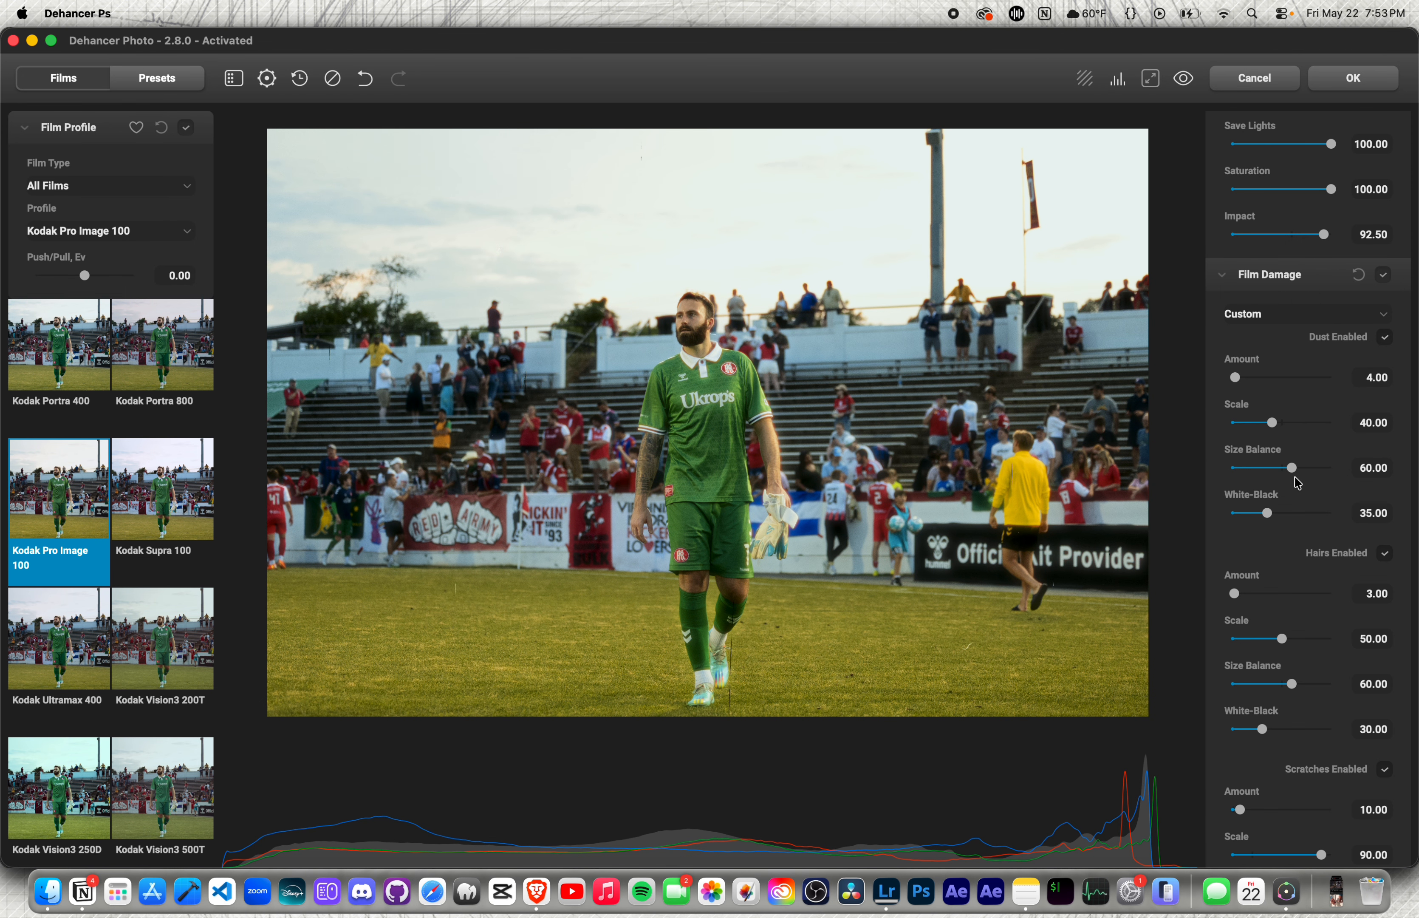
{"action": "scroll", "coordinate": [1297, 484], "scroll_direction": "down", "scroll_amount": 1}
{"action": "left_click", "coordinate": [1278, 270]}
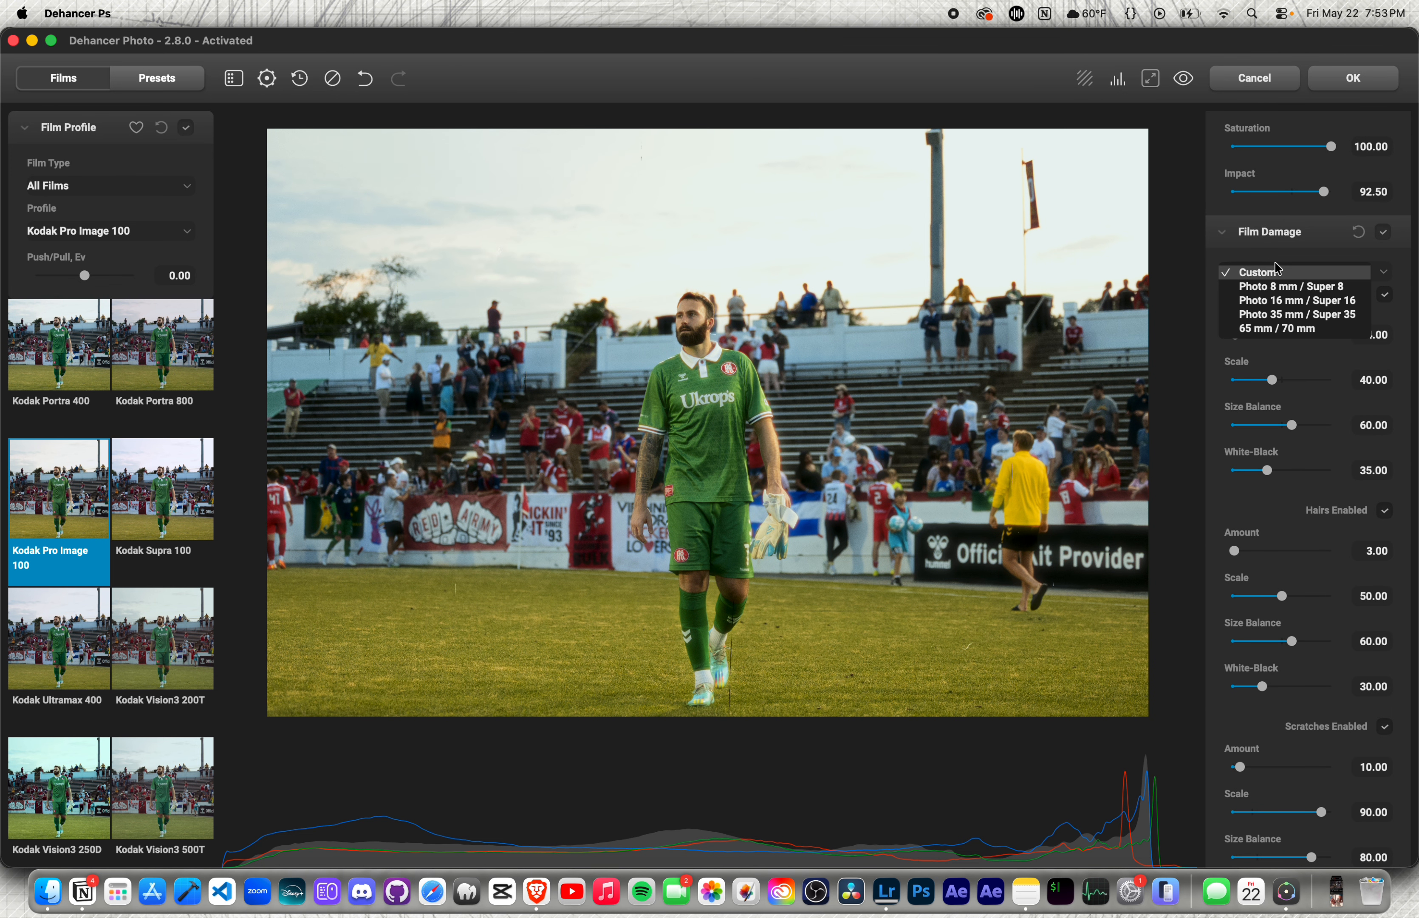
{"action": "left_click", "coordinate": [1277, 271]}
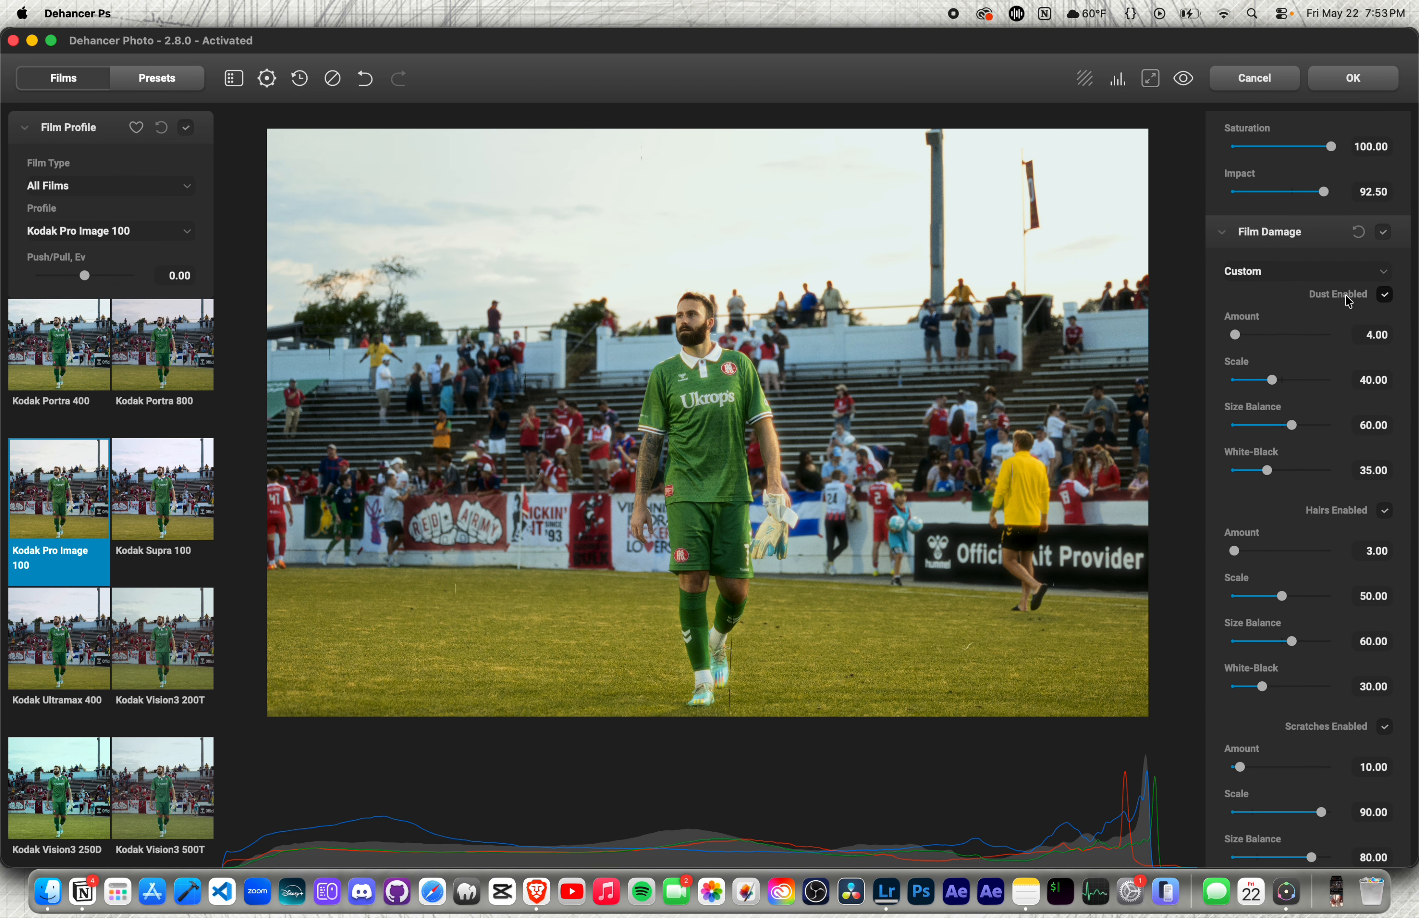
Turn off Hairs and strengthen the scratches in the Film Damage settings, and set the film profile's Push/Pull to -0.47 Ev
{"action": "scroll", "coordinate": [1269, 462], "scroll_direction": "down", "scroll_amount": 3}
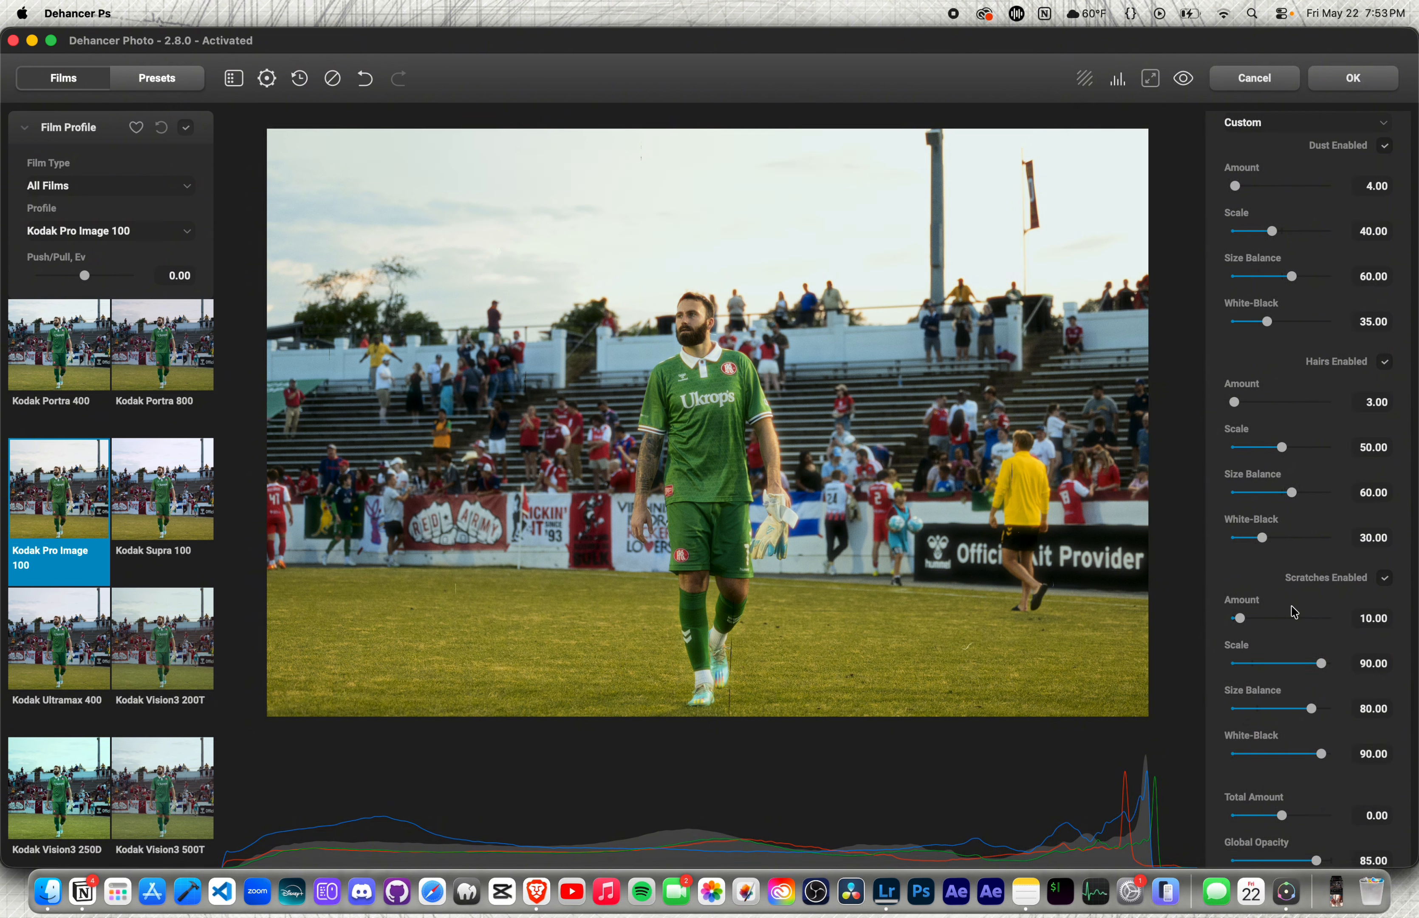
{"action": "scroll", "coordinate": [1293, 612], "scroll_direction": "down", "scroll_amount": 3}
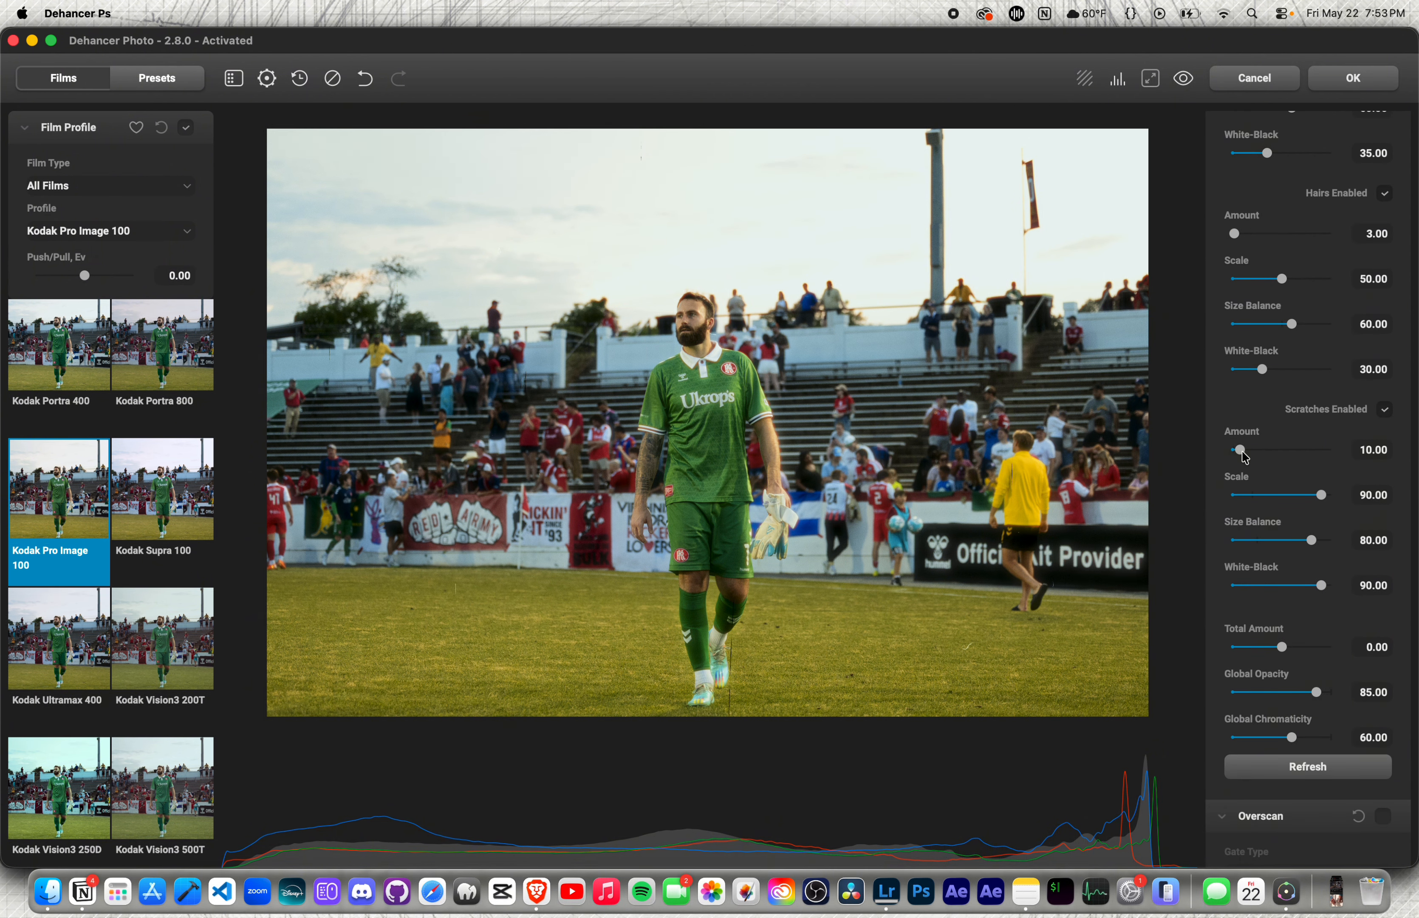
{"action": "scroll", "coordinate": [1245, 457], "scroll_direction": "up", "scroll_amount": 5}
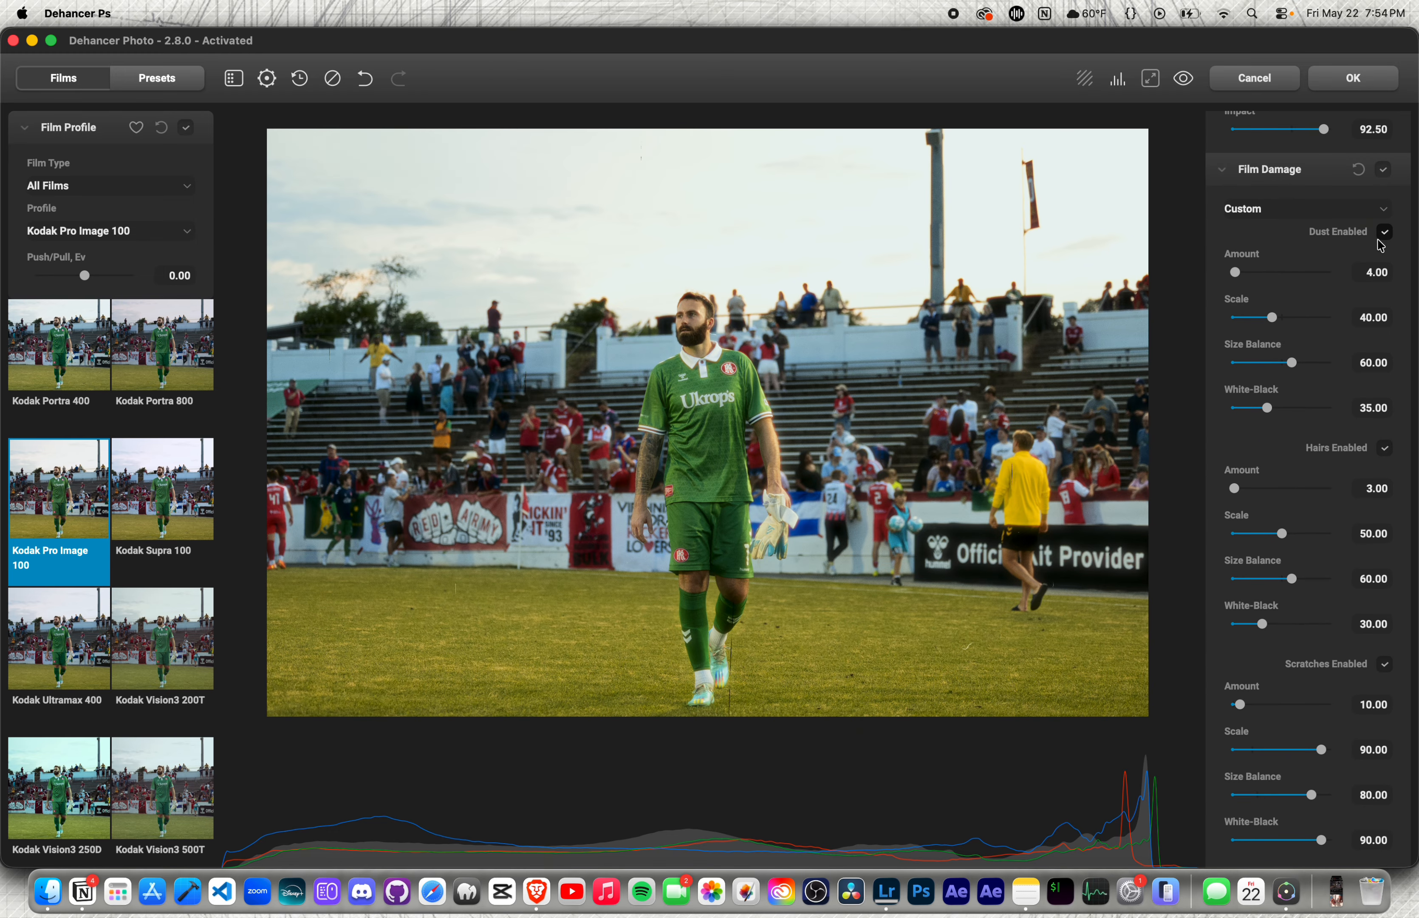
{"action": "left_click", "coordinate": [1384, 448]}
{"action": "scroll", "coordinate": [1338, 476], "scroll_direction": "down", "scroll_amount": 3}
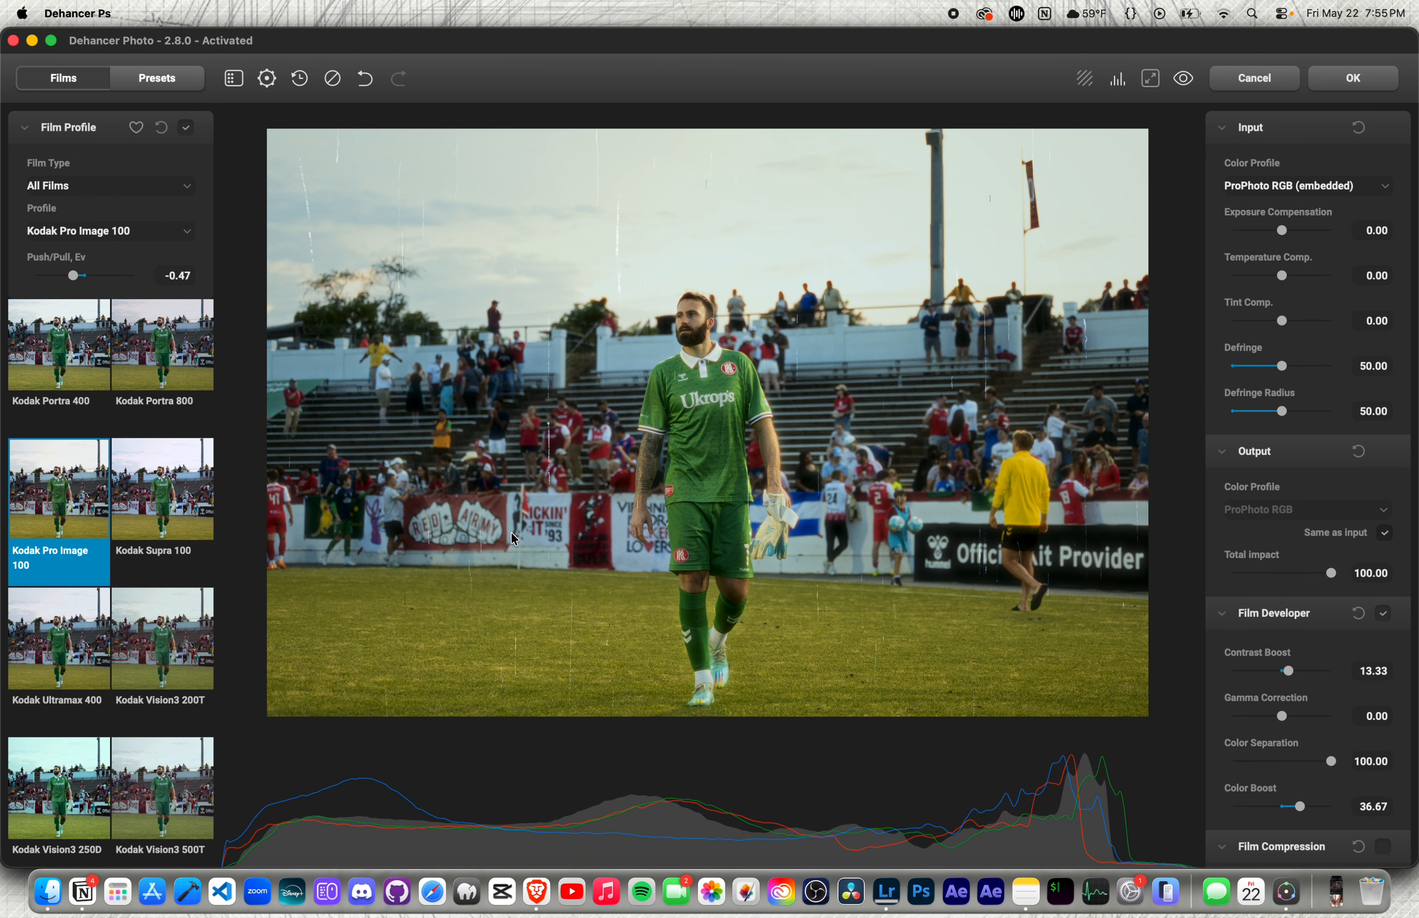
Compare the film-styled photo with its unedited original several times
{"action": "left_click", "coordinate": [1182, 82]}
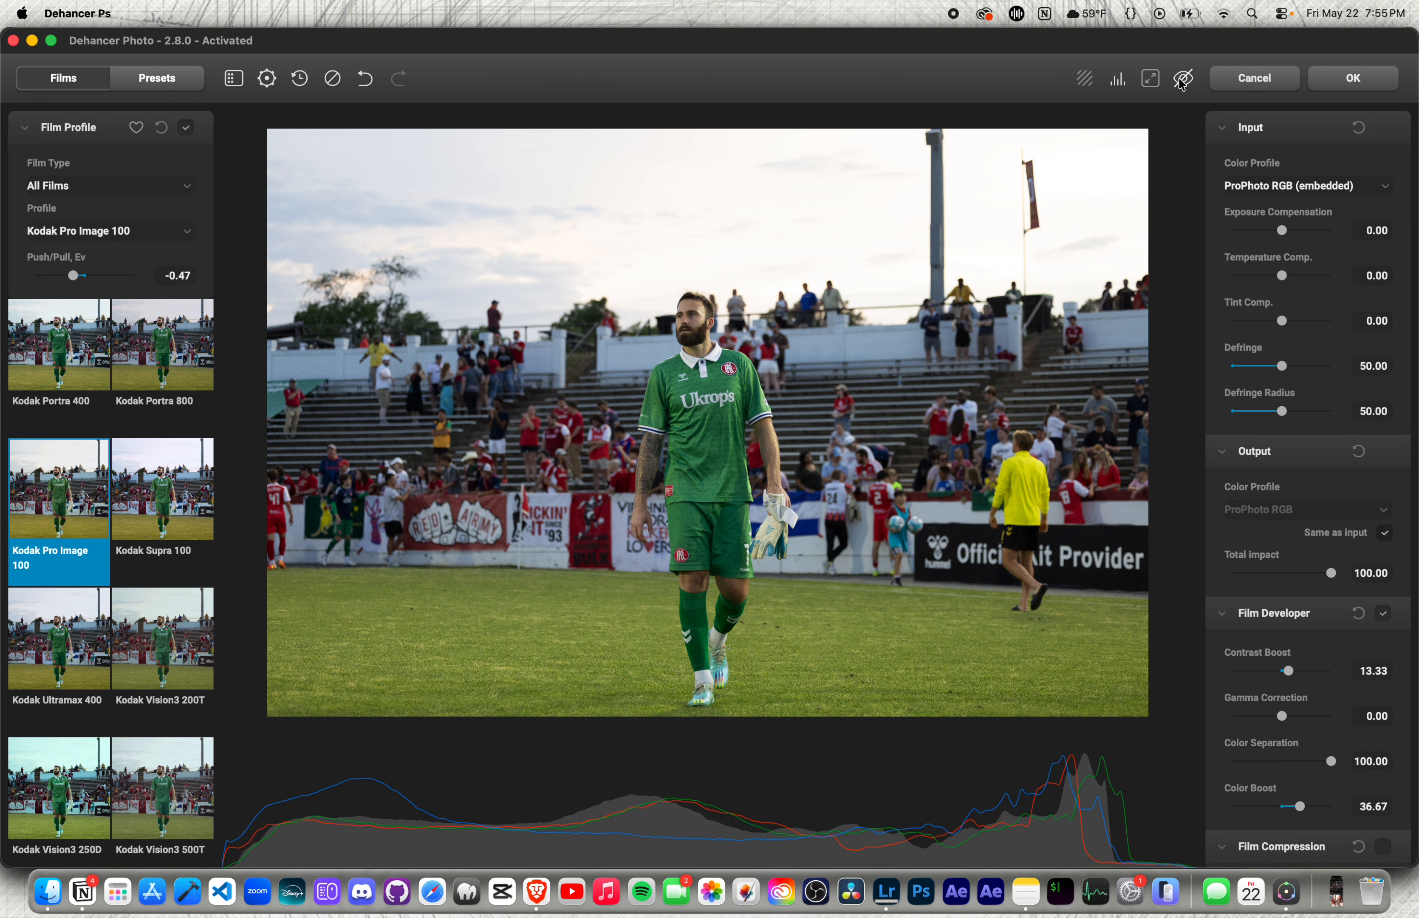
{"action": "left_click", "coordinate": [1182, 83]}
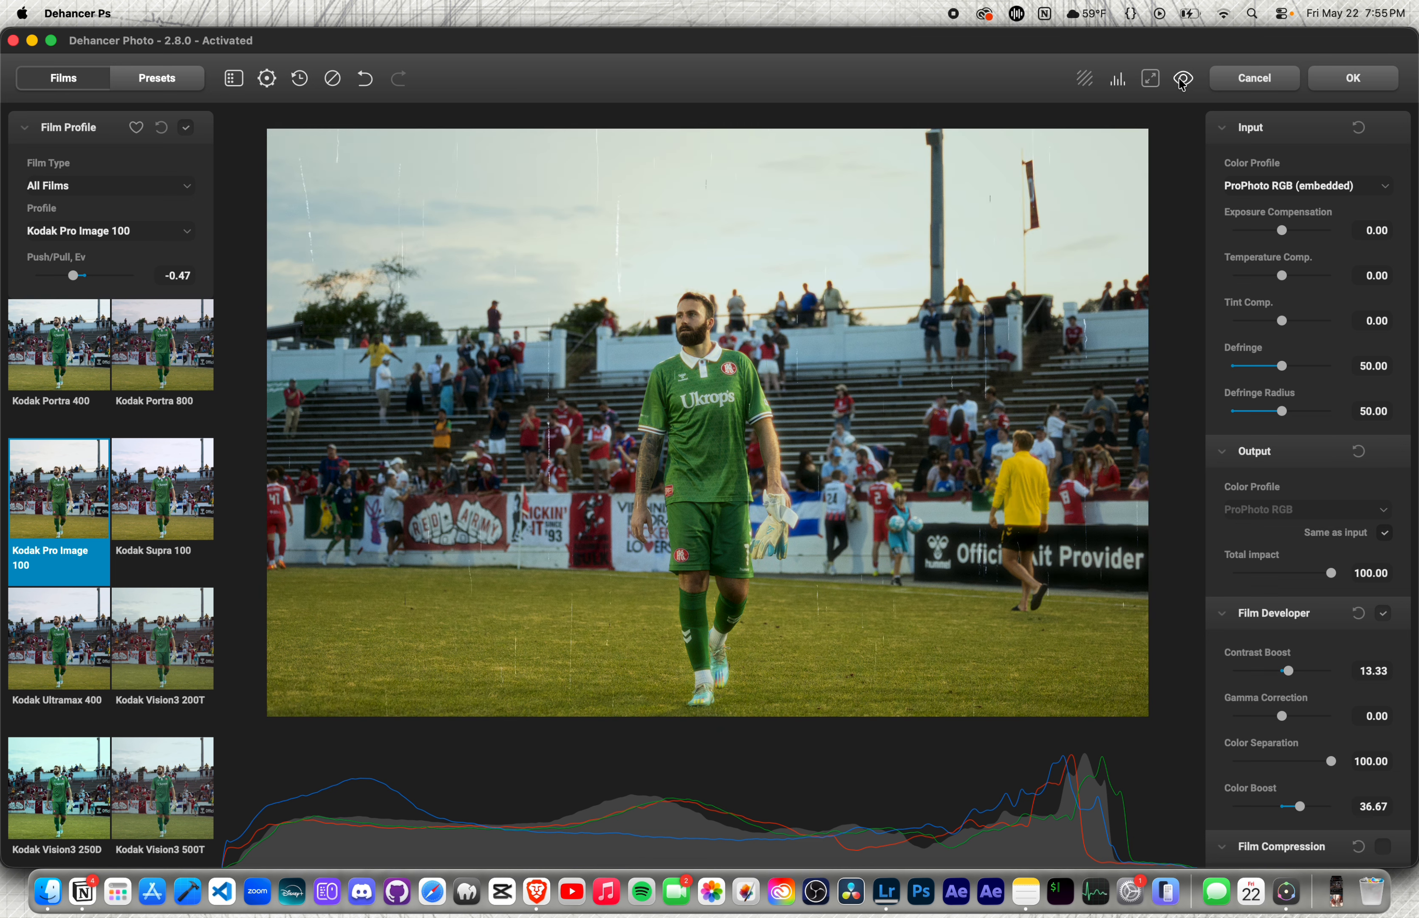
{"action": "left_click", "coordinate": [1181, 82]}
{"action": "left_click", "coordinate": [1181, 82]}
{"action": "left_click", "coordinate": [1181, 82]}
{"action": "left_click", "coordinate": [1181, 82]}
Apply the Dehancer edits and bring the finished photo of the player in green back into Lightroom
{"action": "left_click", "coordinate": [1365, 82]}
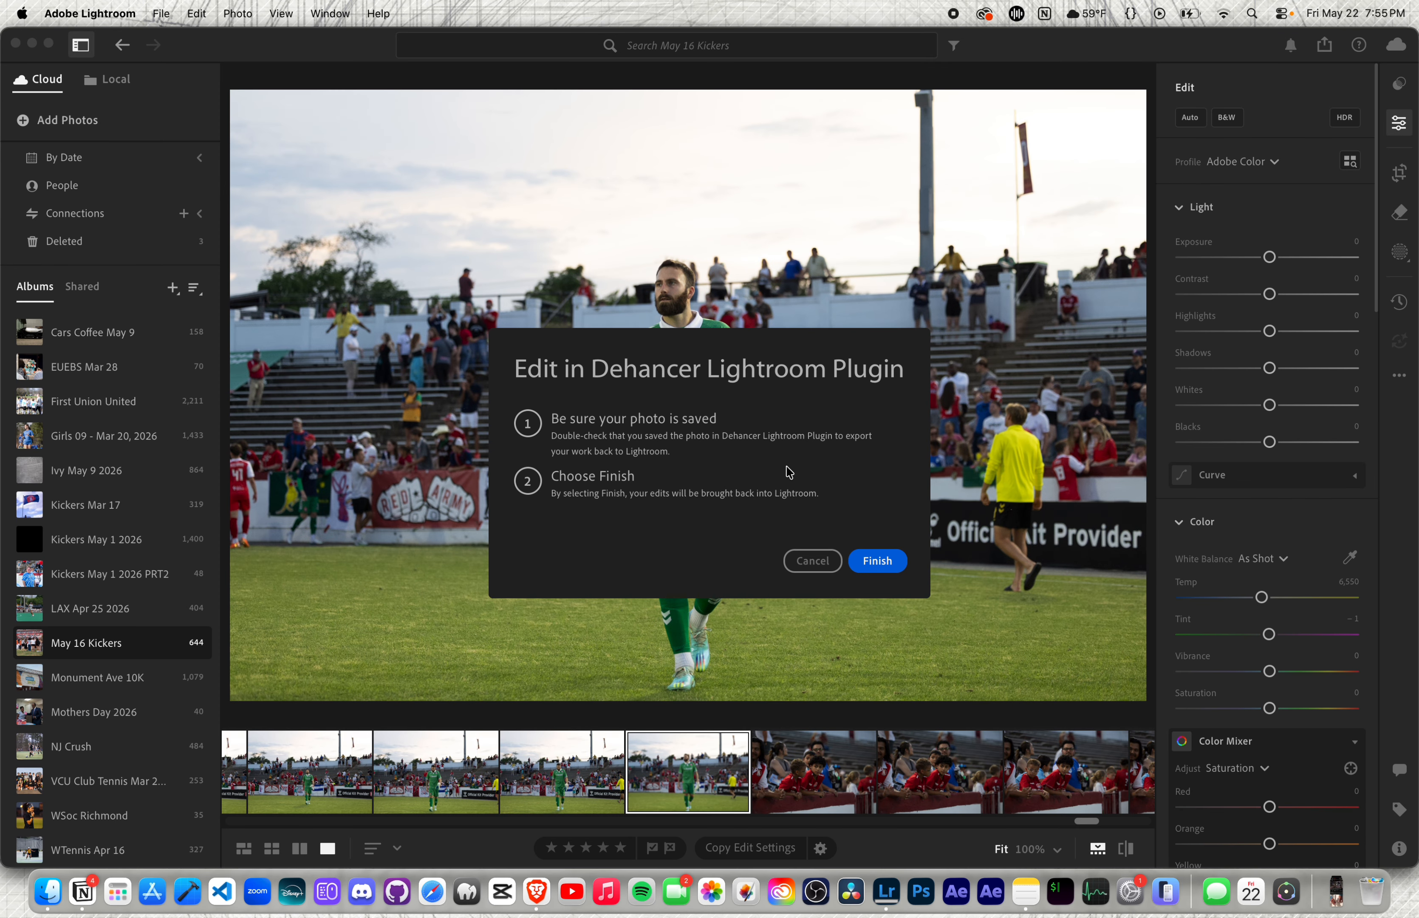
{"action": "left_click", "coordinate": [876, 567]}
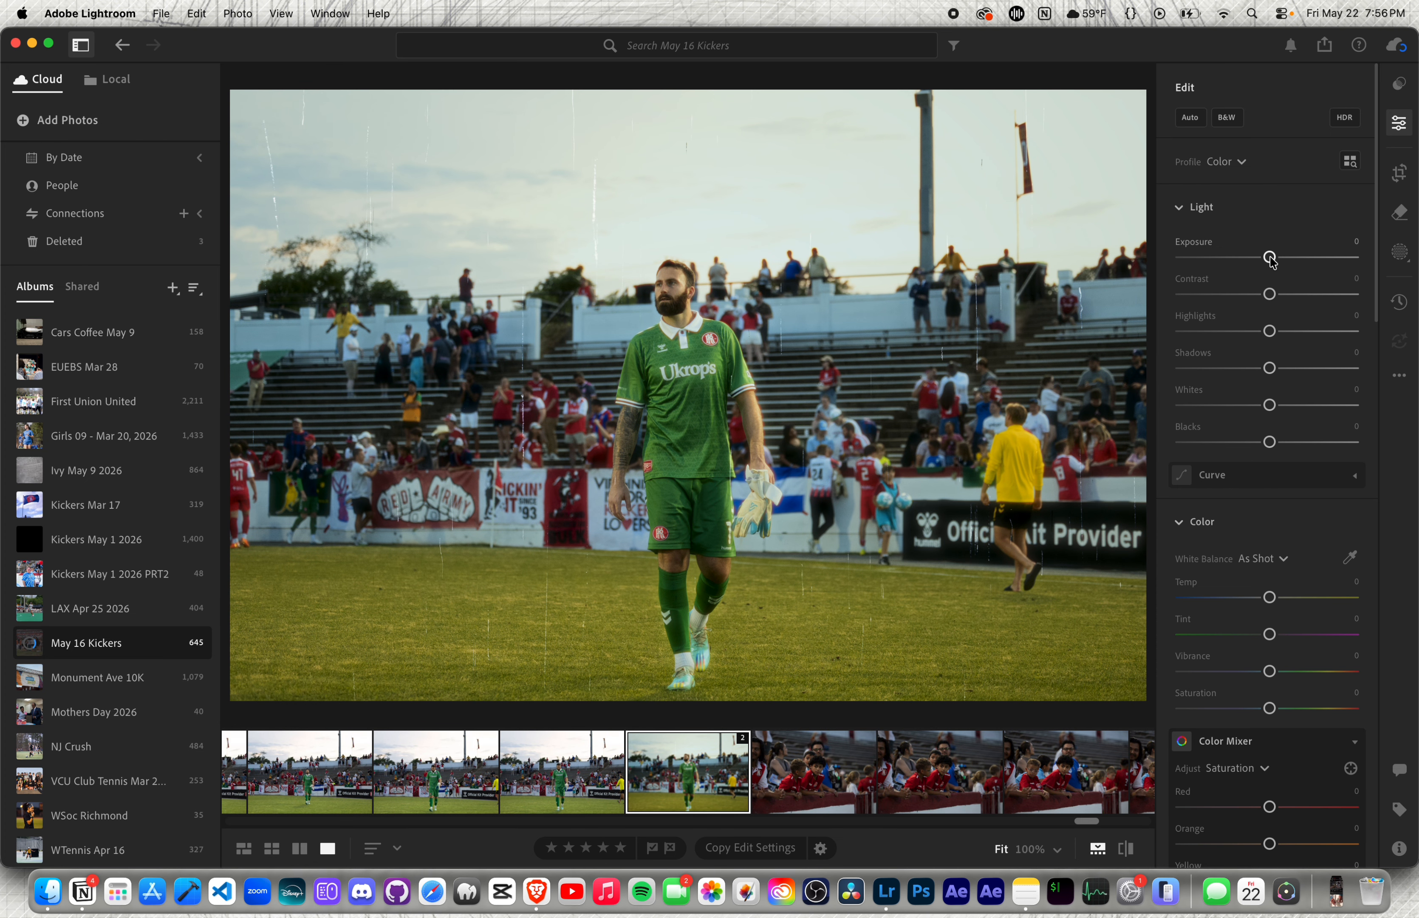
{"action": "left_click_drag", "start_coordinate": [1271, 260], "coordinate": [1280, 307]}
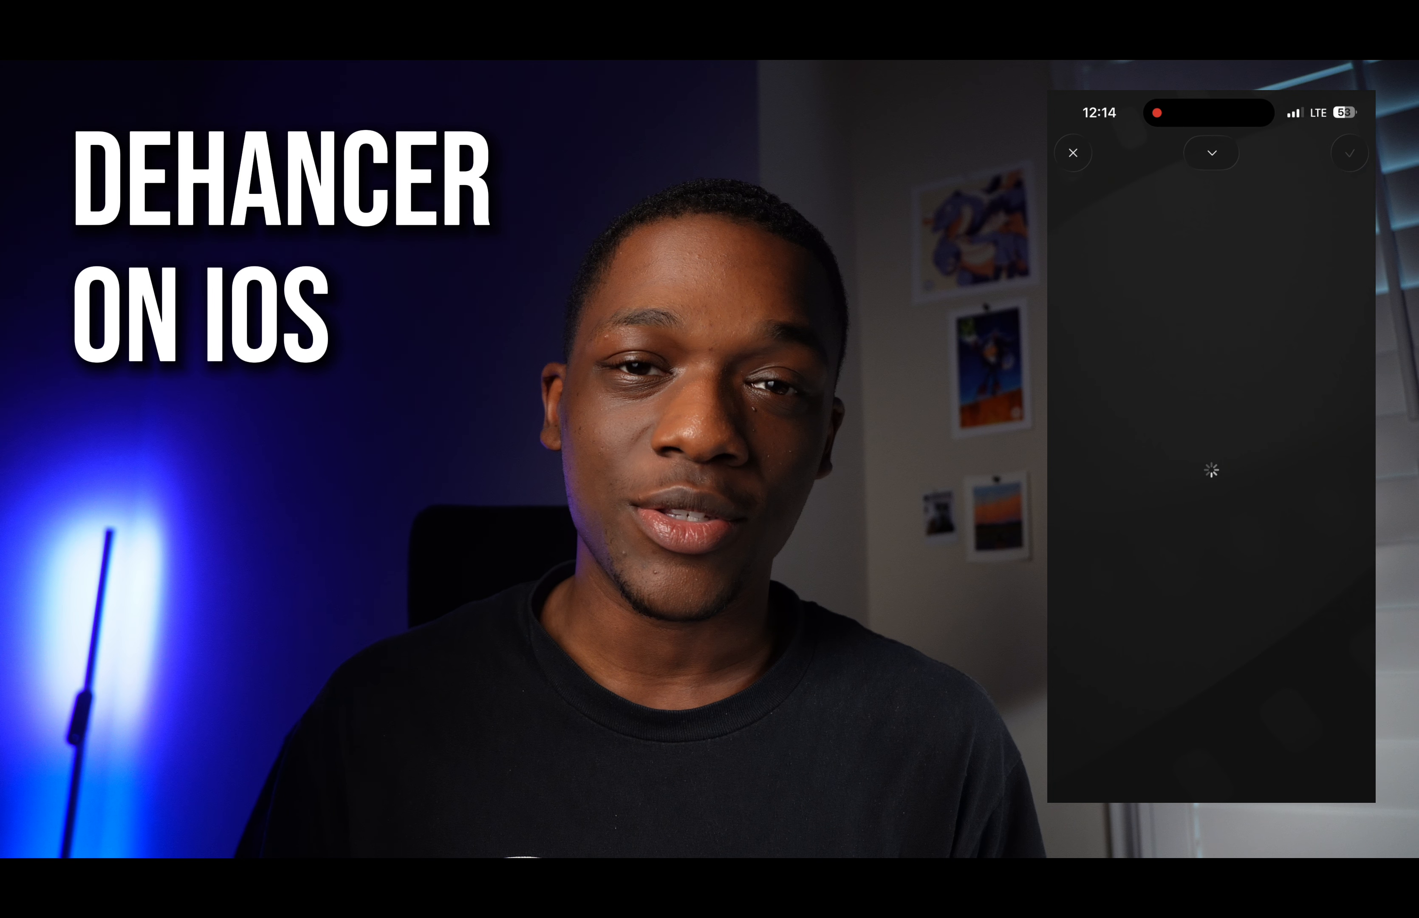
{"action": "scroll", "coordinate": [1211, 447], "scroll_direction": "down", "scroll_amount": 3}
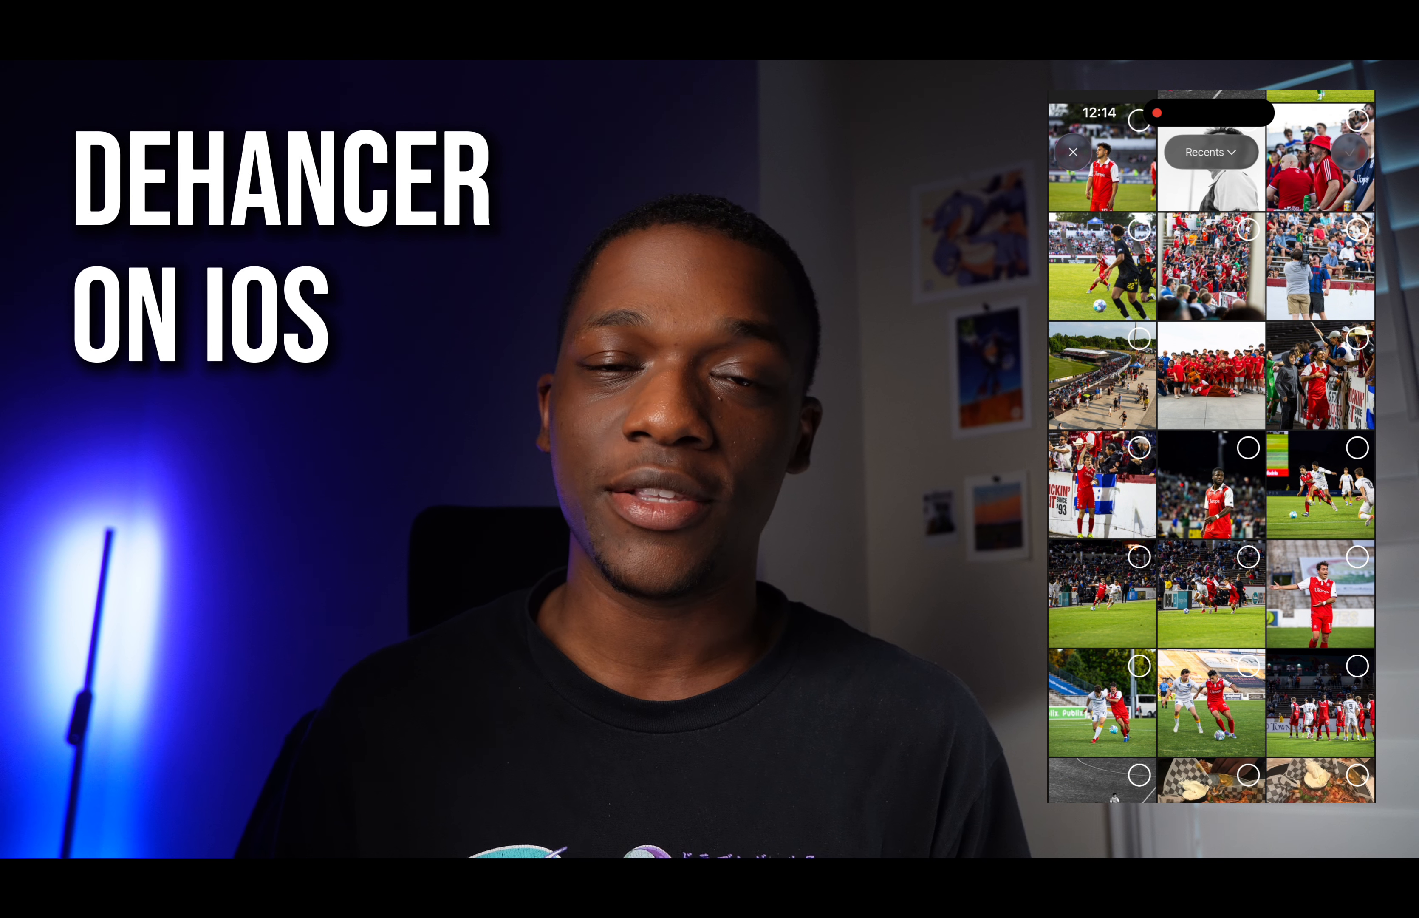